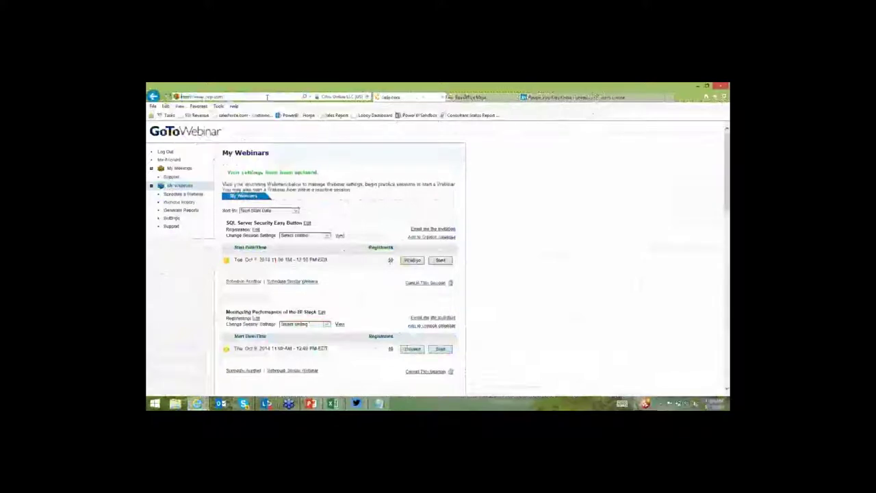
Load yelp.com and search for 'donut' near Orange Park, FL.
{"action": "key", "text": "Return"}
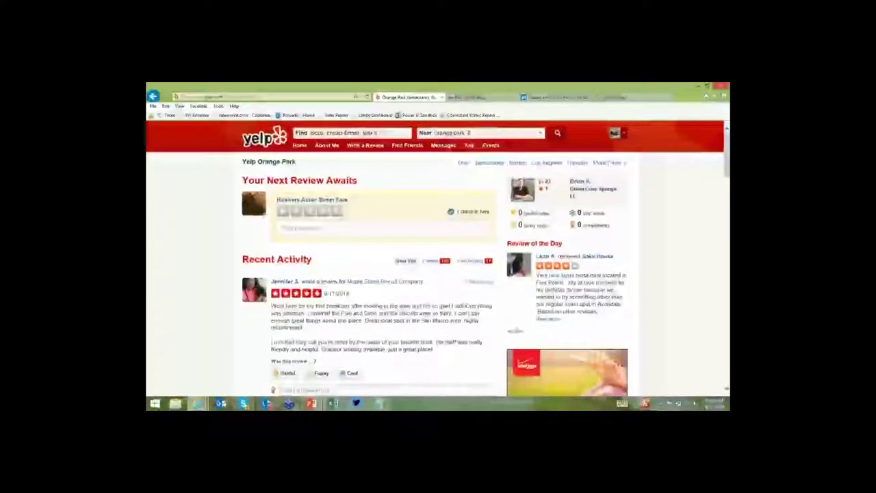
{"action": "left_click", "coordinate": [344, 134]}
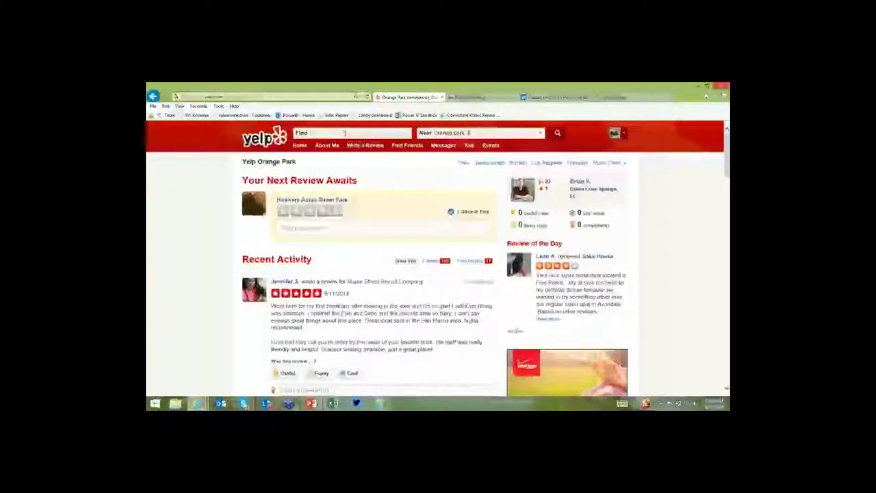
{"action": "type", "text": "donut"}
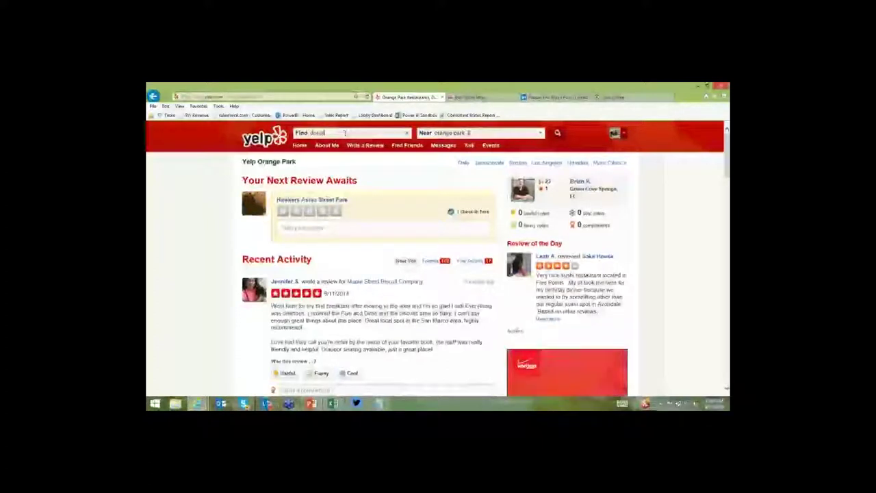
{"action": "key", "text": "Return"}
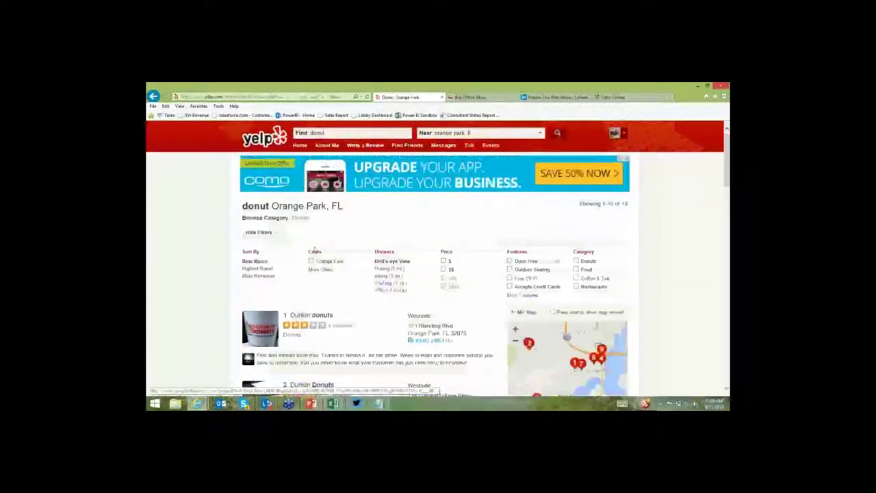
Filter the Yelp donut results to the Donuts category and review the remaining Dunkin' Donuts listings.
{"action": "scroll", "coordinate": [260, 295], "scroll_direction": "down", "scroll_amount": 5}
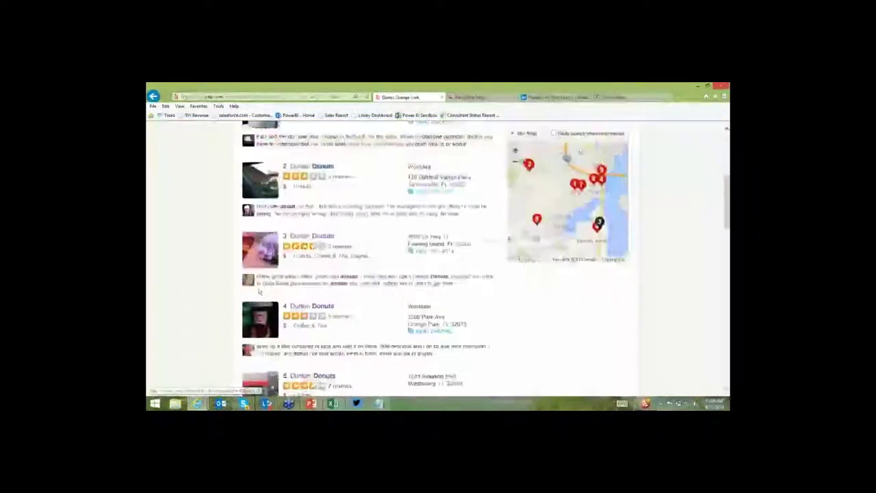
{"action": "scroll", "coordinate": [266, 282], "scroll_direction": "down", "scroll_amount": 7}
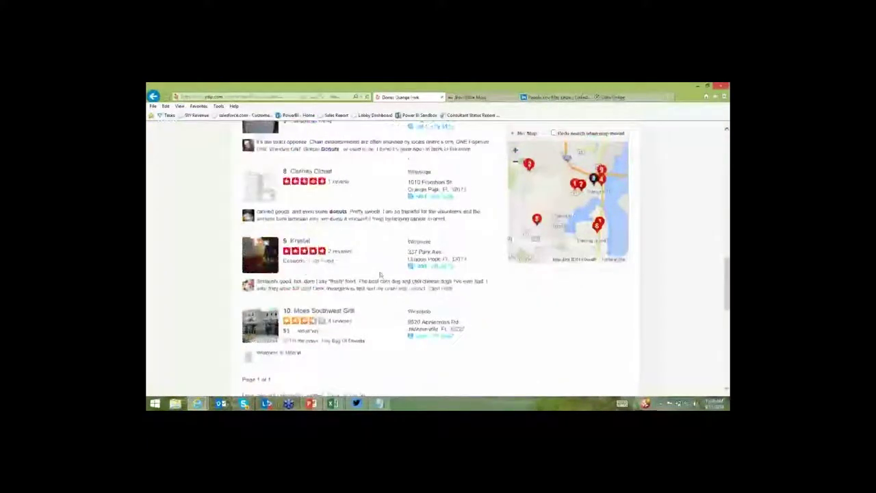
{"action": "scroll", "coordinate": [380, 274], "scroll_direction": "up", "scroll_amount": 10}
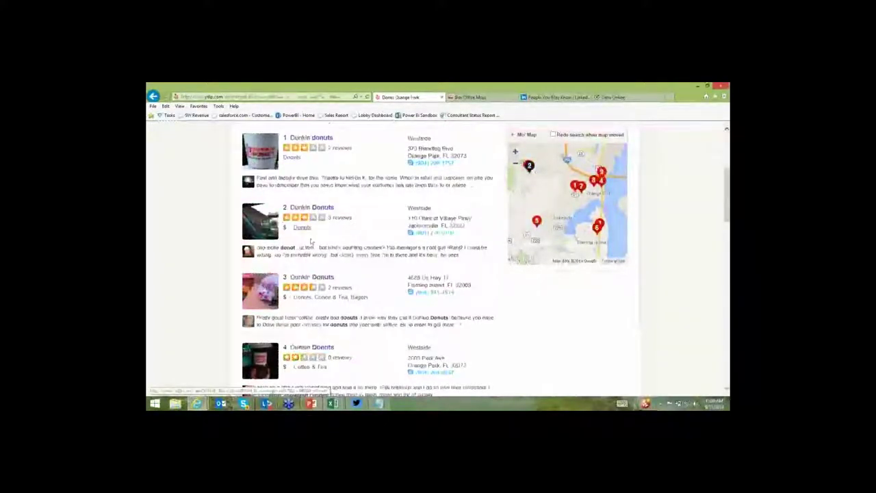
{"action": "left_click", "coordinate": [302, 228]}
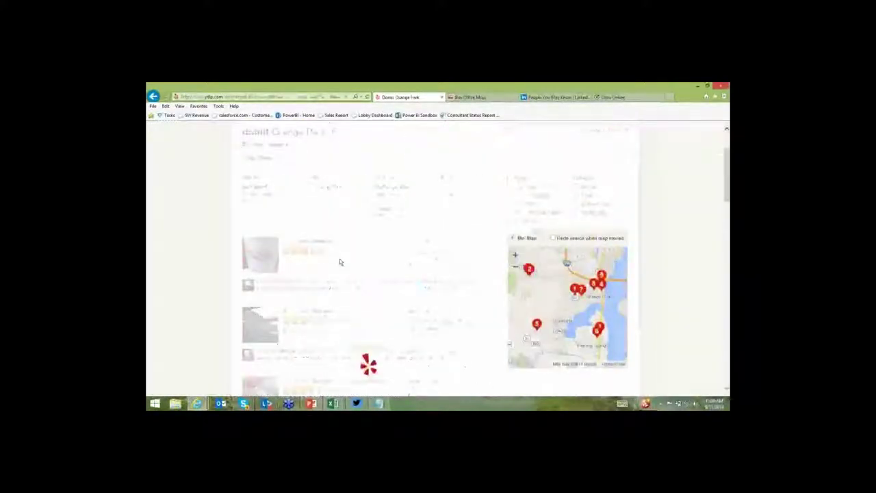
{"action": "scroll", "coordinate": [340, 260], "scroll_direction": "down", "scroll_amount": 5}
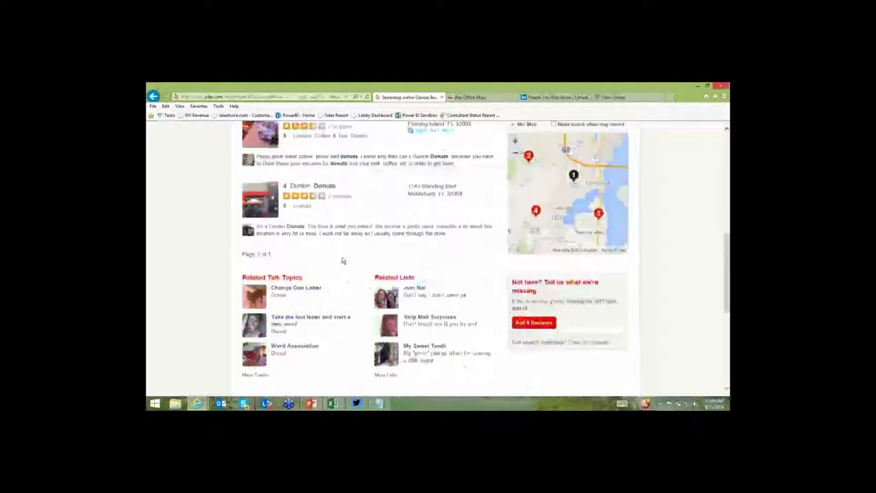
{"action": "scroll", "coordinate": [343, 261], "scroll_direction": "up", "scroll_amount": 2}
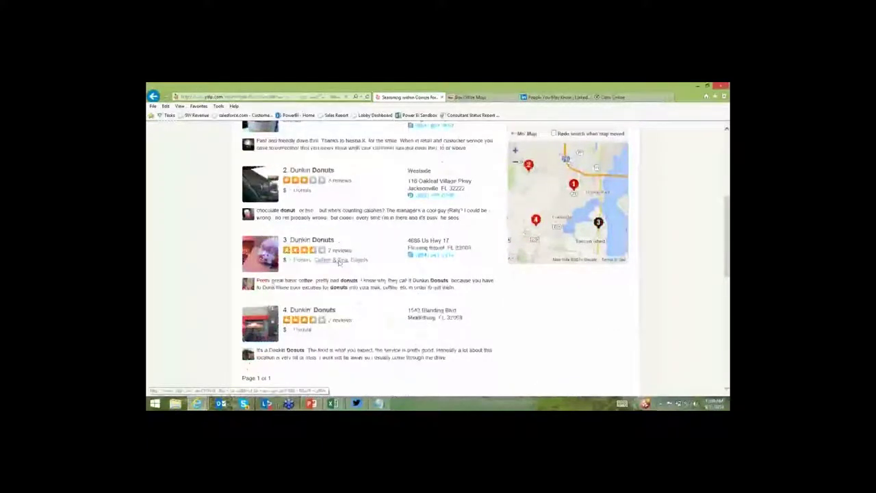
{"action": "scroll", "coordinate": [339, 262], "scroll_direction": "down", "scroll_amount": 2}
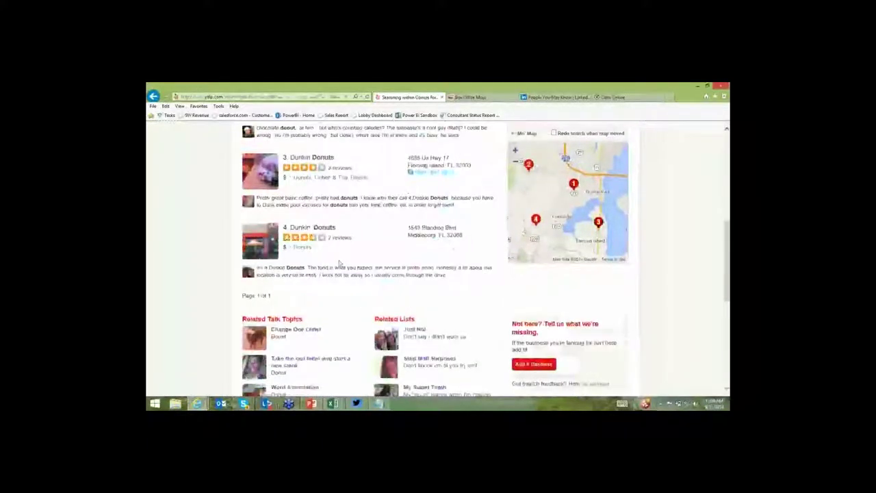
{"action": "scroll", "coordinate": [337, 262], "scroll_direction": "up", "scroll_amount": 4}
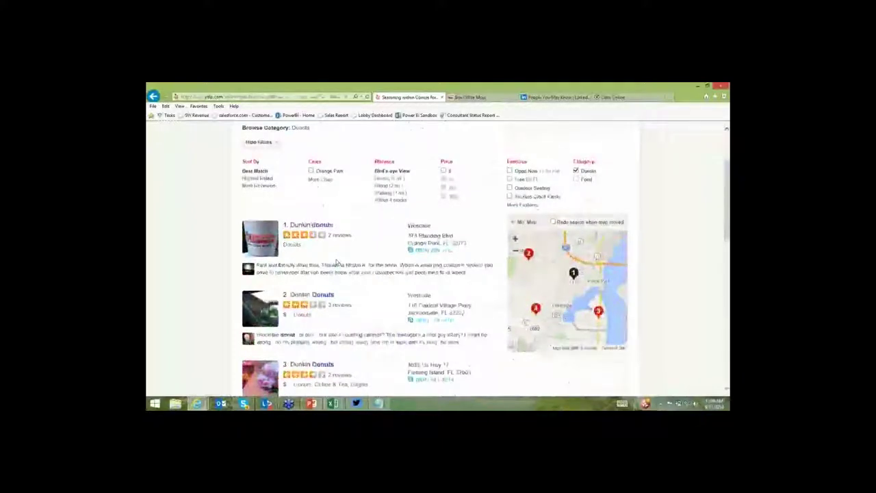
{"action": "scroll", "coordinate": [336, 265], "scroll_direction": "down", "scroll_amount": 1}
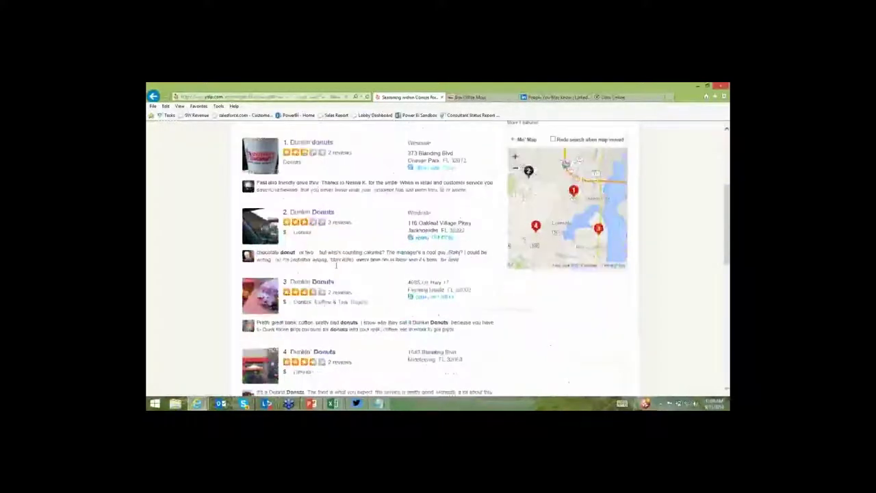
{"action": "scroll", "coordinate": [335, 265], "scroll_direction": "down", "scroll_amount": 1}
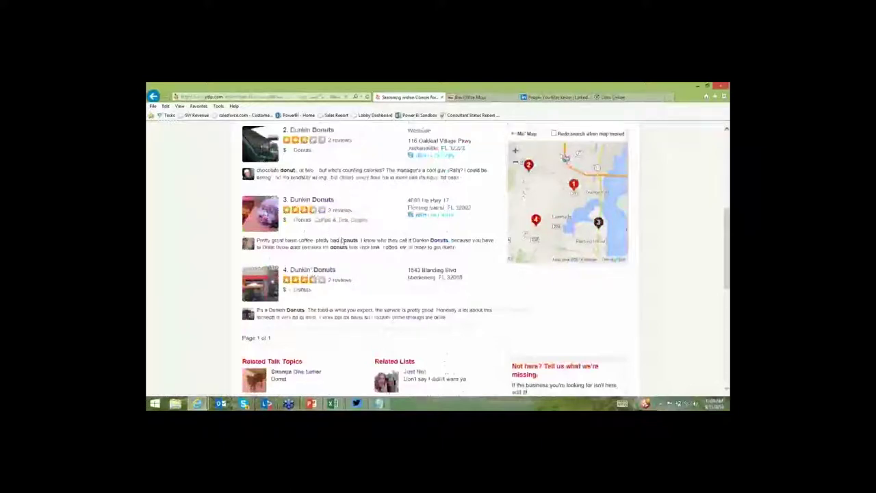
{"action": "scroll", "coordinate": [341, 241], "scroll_direction": "up", "scroll_amount": 2}
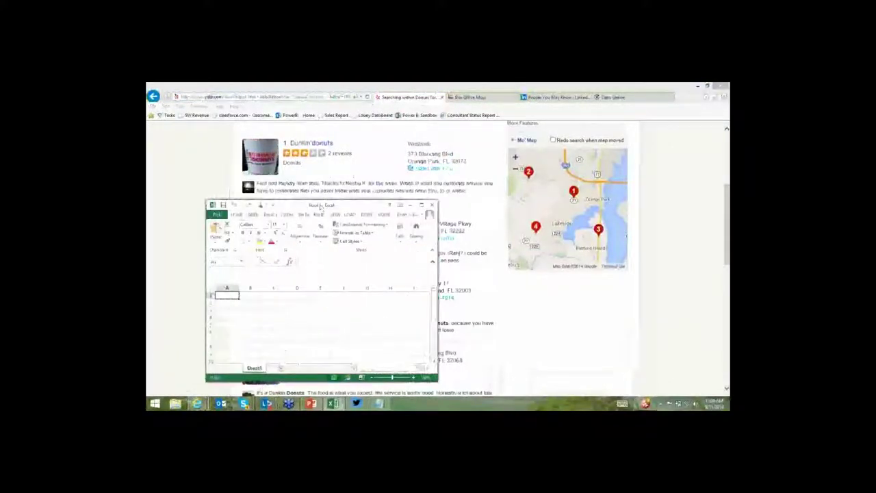
Bring the Yelp results forward and underline the Orange Park and donuts parameters in the URL.
{"action": "left_click", "coordinate": [308, 97]}
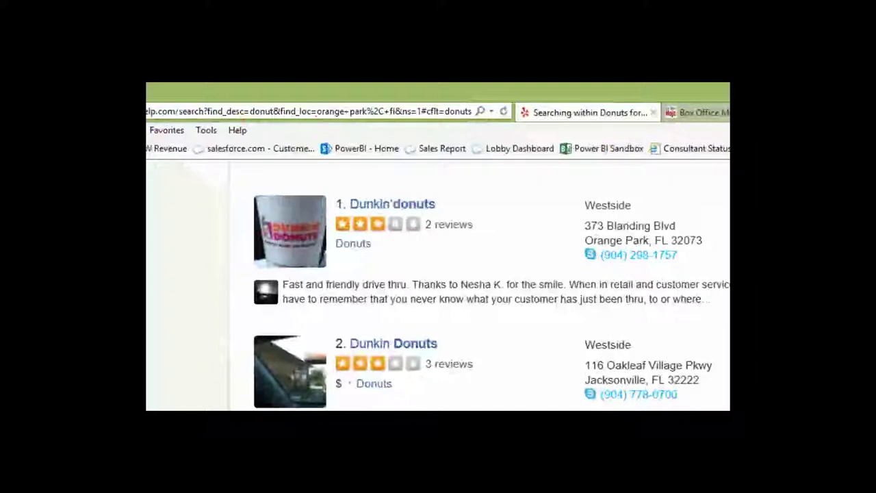
{"action": "left_click_drag", "start_coordinate": [316, 120], "coordinate": [370, 121]}
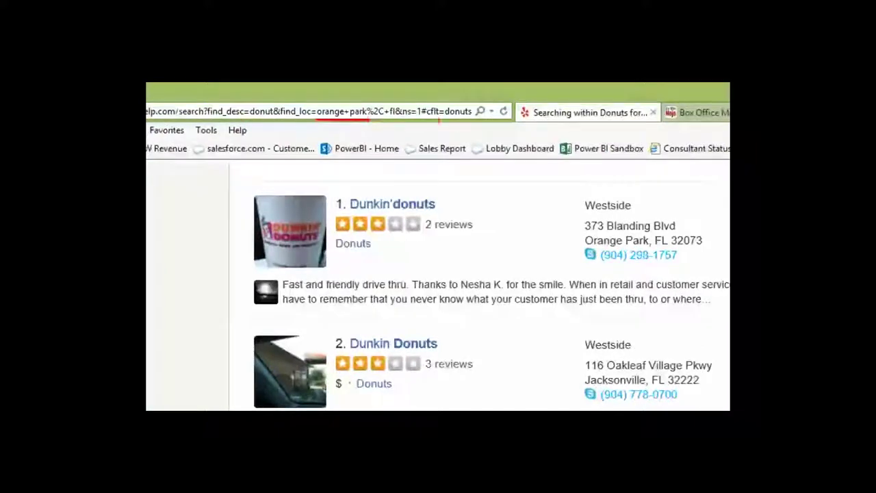
{"action": "left_click_drag", "start_coordinate": [446, 119], "coordinate": [471, 119]}
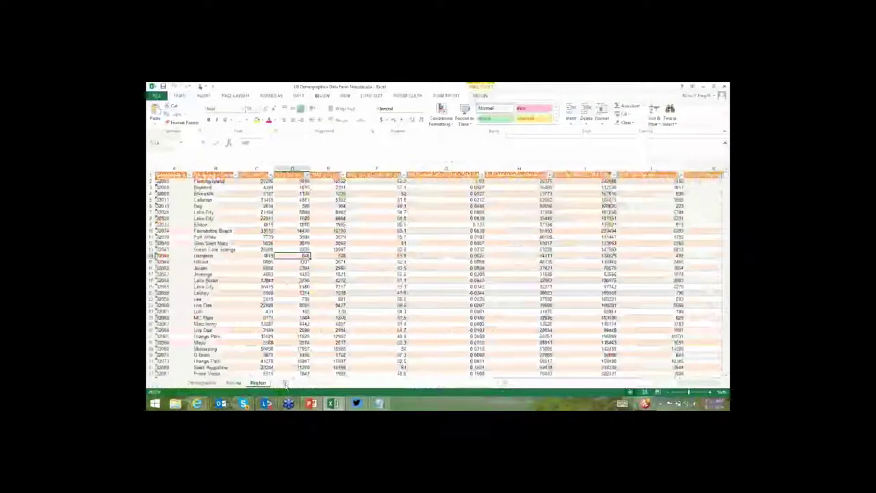
Add a blank Sheet1, browse Power Query's file, database and other import sources, then open Online Search.
{"action": "left_click", "coordinate": [286, 384]}
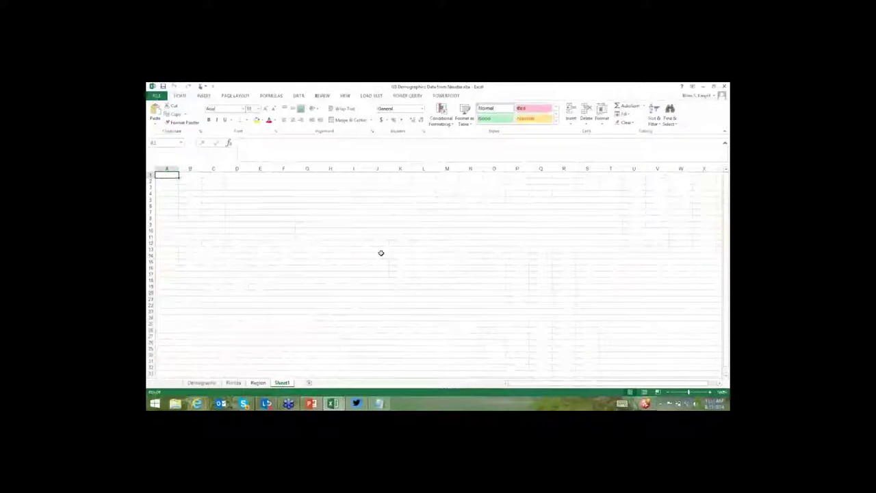
{"action": "left_click", "coordinate": [404, 95]}
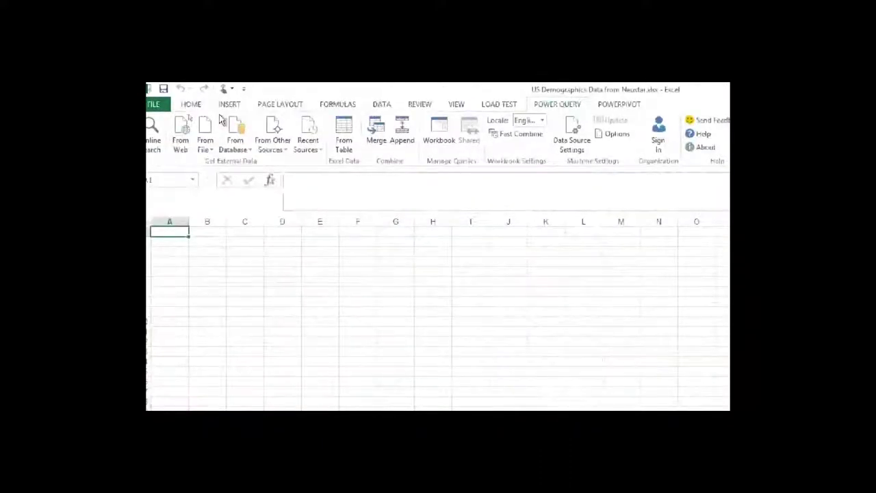
{"action": "left_click", "coordinate": [212, 147]}
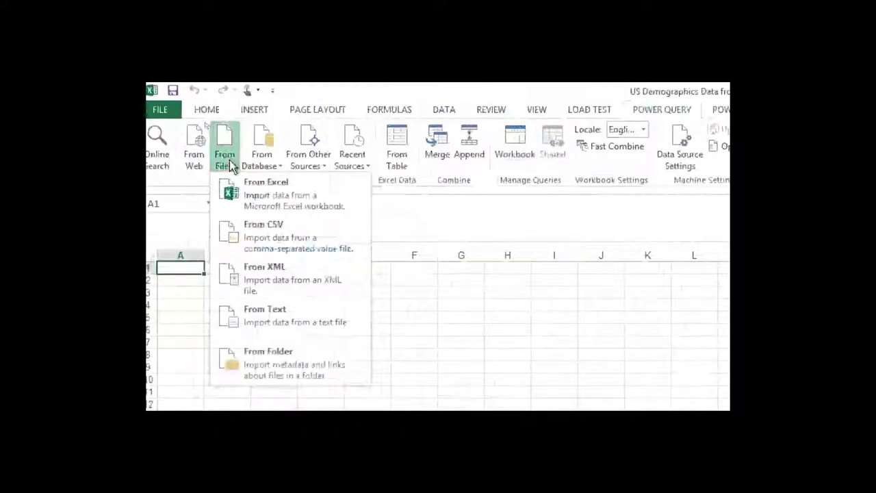
{"action": "left_click", "coordinate": [268, 160]}
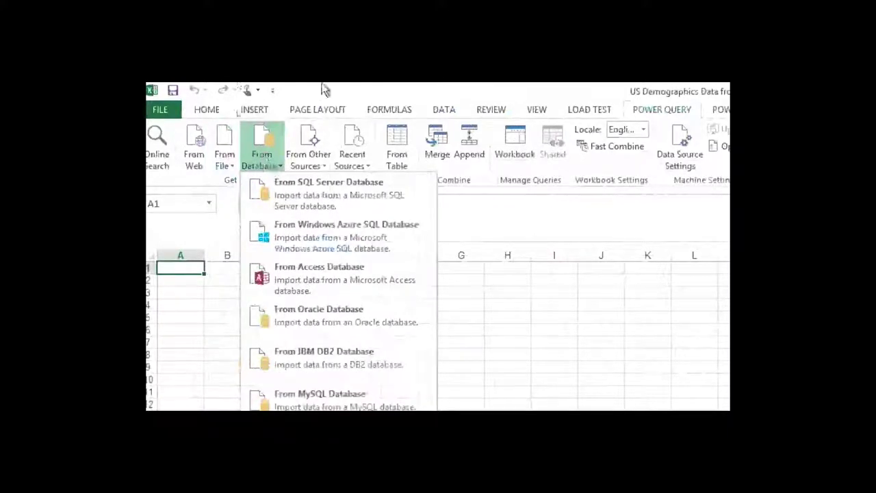
{"action": "left_click", "coordinate": [318, 156]}
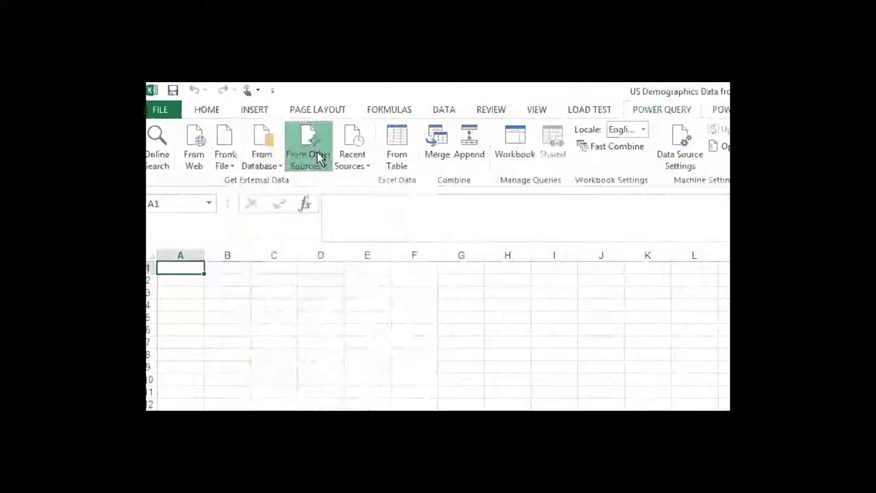
{"action": "left_click", "coordinate": [317, 152]}
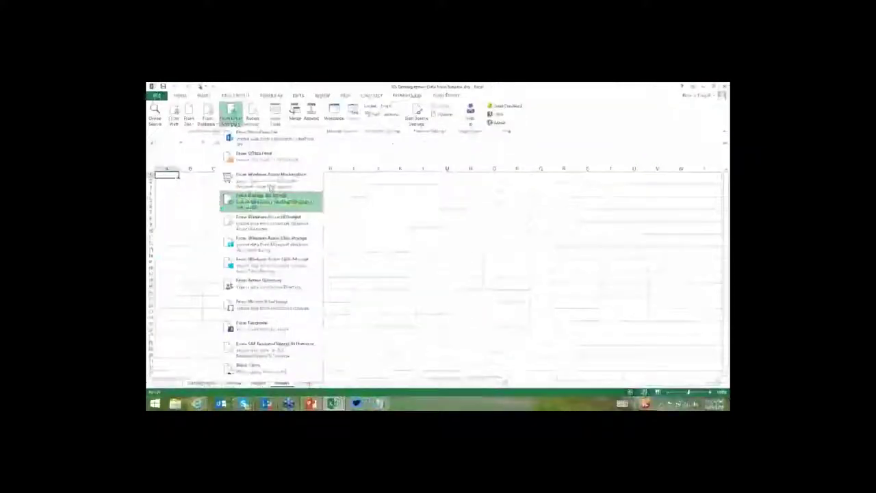
{"action": "left_click", "coordinate": [230, 117]}
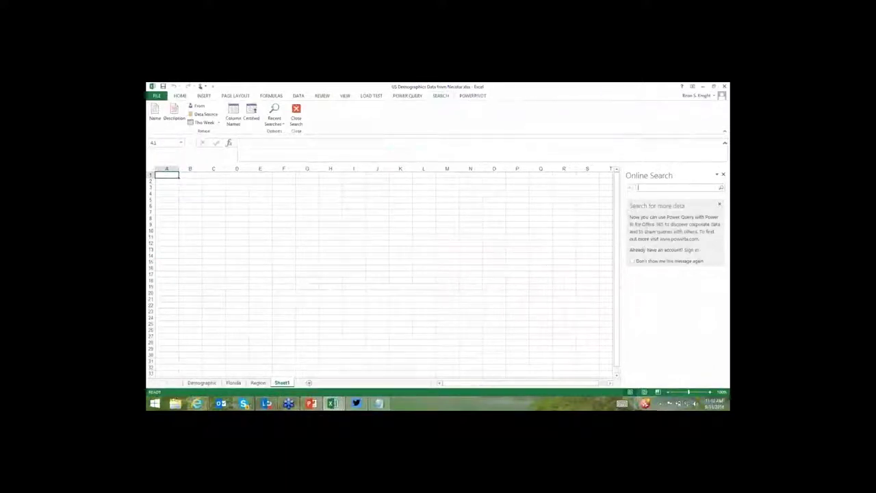
Sign in to Power BI with the organizational account e-mail and password.
{"action": "left_click", "coordinate": [690, 251]}
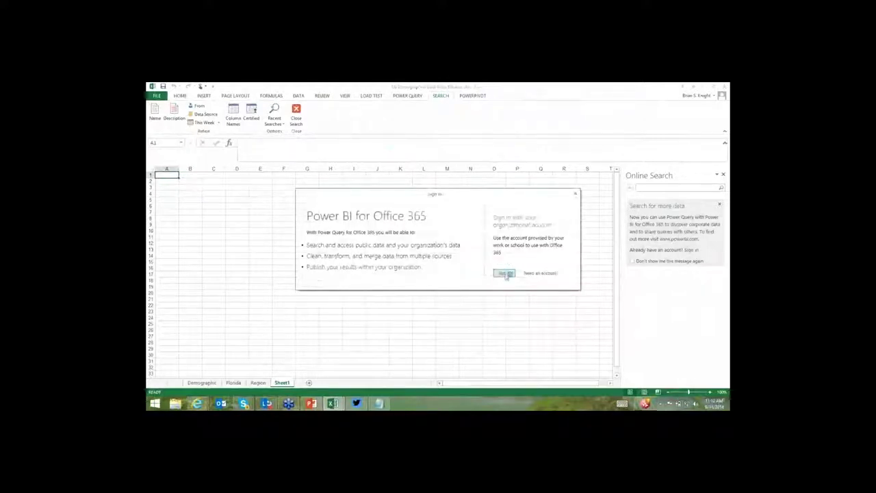
{"action": "left_click", "coordinate": [505, 273]}
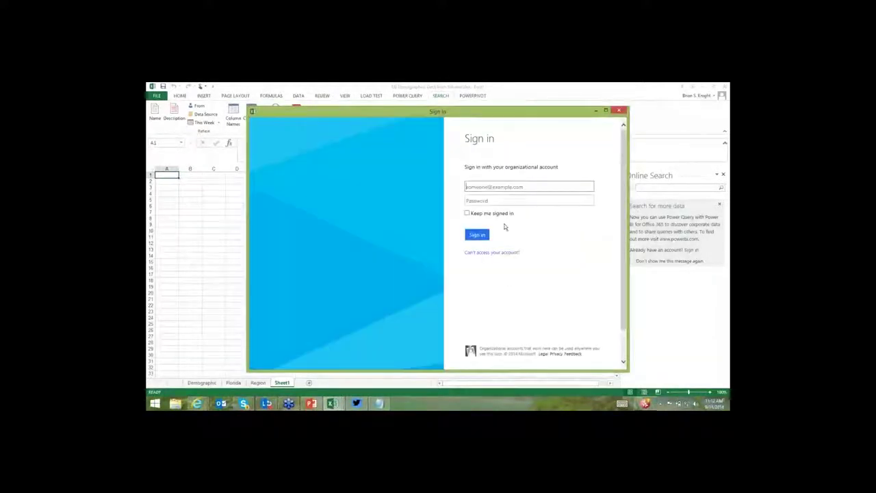
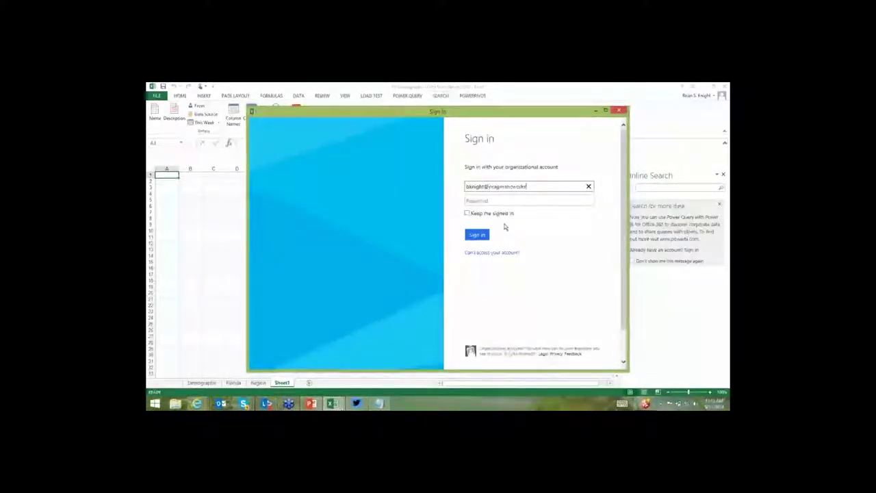
{"action": "key", "text": "Tab"}
{"action": "type", "text": "*******"}
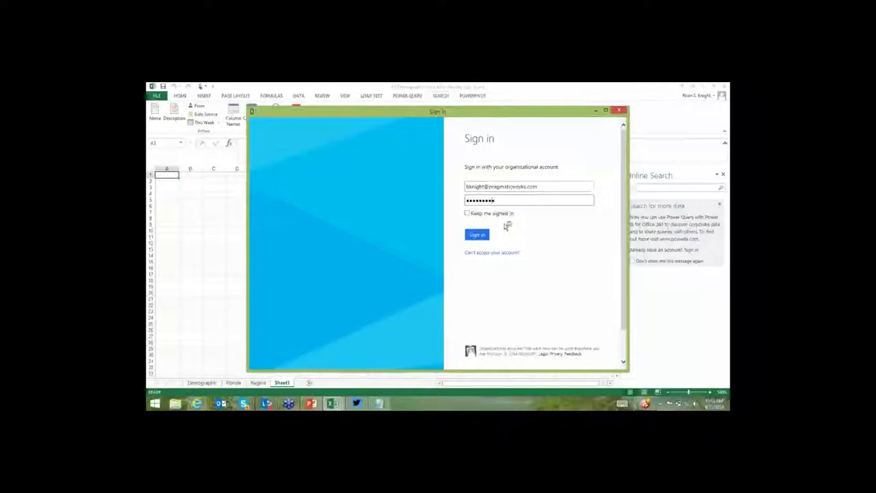
{"action": "key", "text": "Return"}
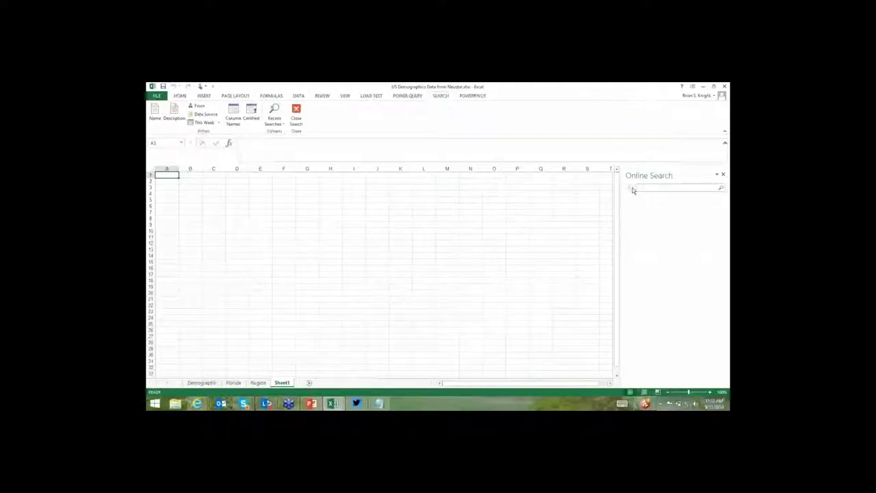
Search 'list of countries', compare Organization and Public results, and open the Wikipedia source page.
{"action": "type", "text": "list"}
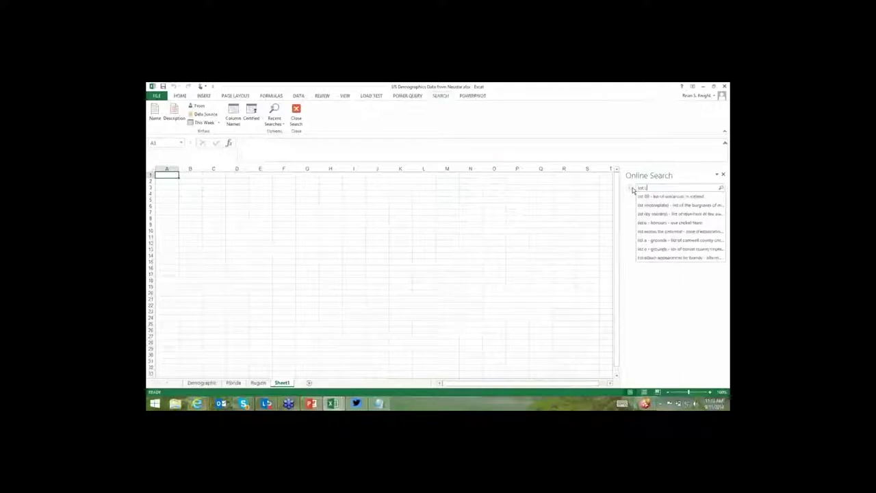
{"action": "type", "text": " of countries"}
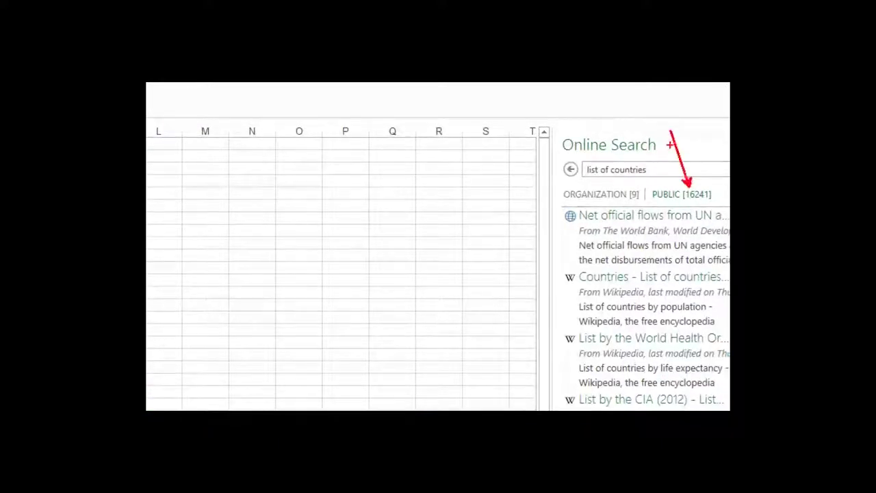
{"action": "left_click_drag", "start_coordinate": [624, 183], "coordinate": [609, 135]}
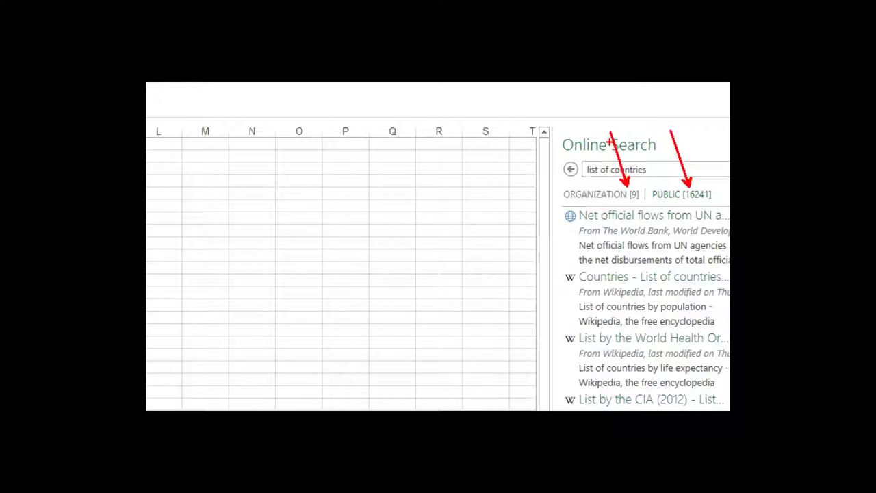
{"action": "left_click", "coordinate": [601, 193]}
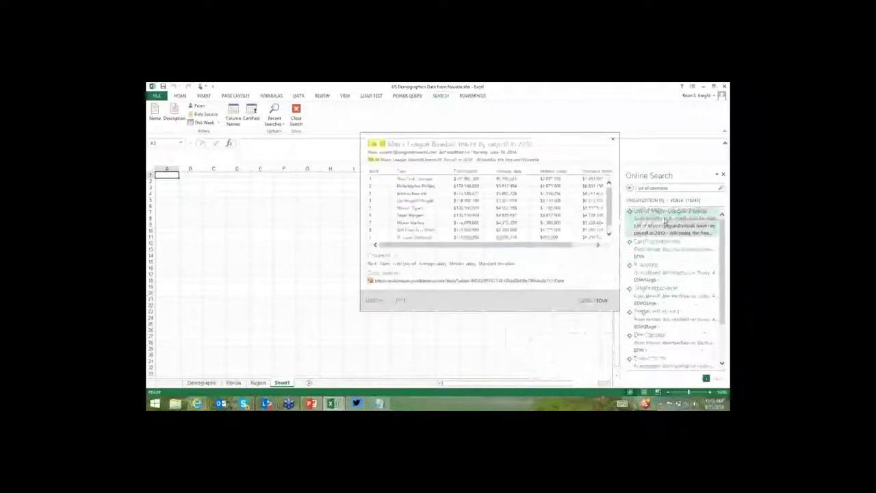
{"action": "left_click", "coordinate": [686, 200]}
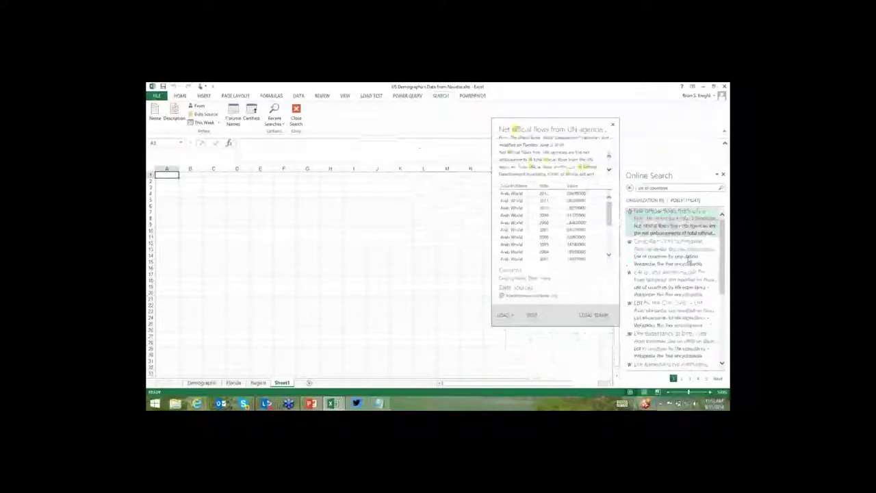
{"action": "mouse_move", "coordinate": [688, 259]}
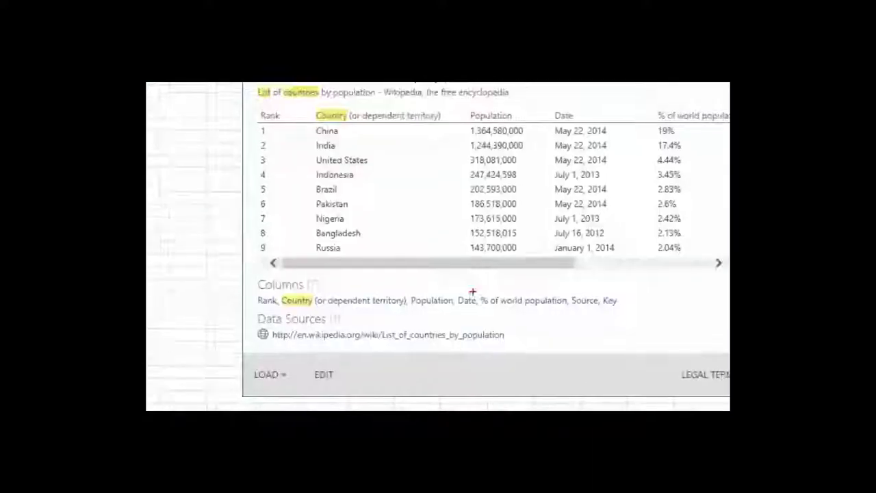
{"action": "left_click_drag", "start_coordinate": [263, 342], "coordinate": [493, 343]}
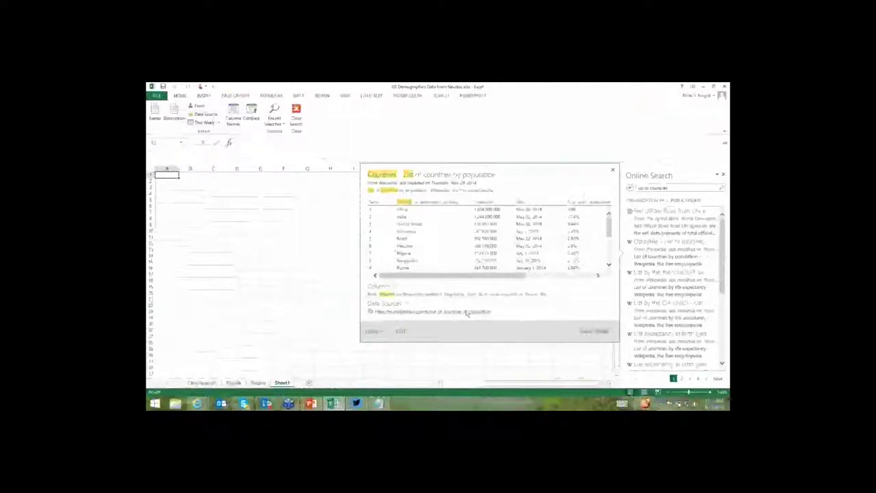
{"action": "left_click", "coordinate": [466, 312]}
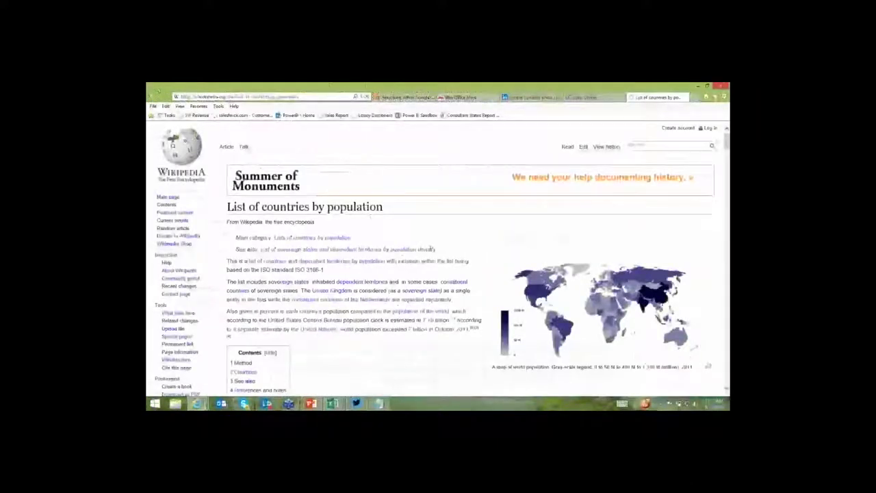
Scroll through the Wikipedia List of countries by population table.
{"action": "scroll", "coordinate": [431, 249], "scroll_direction": "down", "scroll_amount": 2}
{"action": "scroll", "coordinate": [431, 249], "scroll_direction": "down", "scroll_amount": 10}
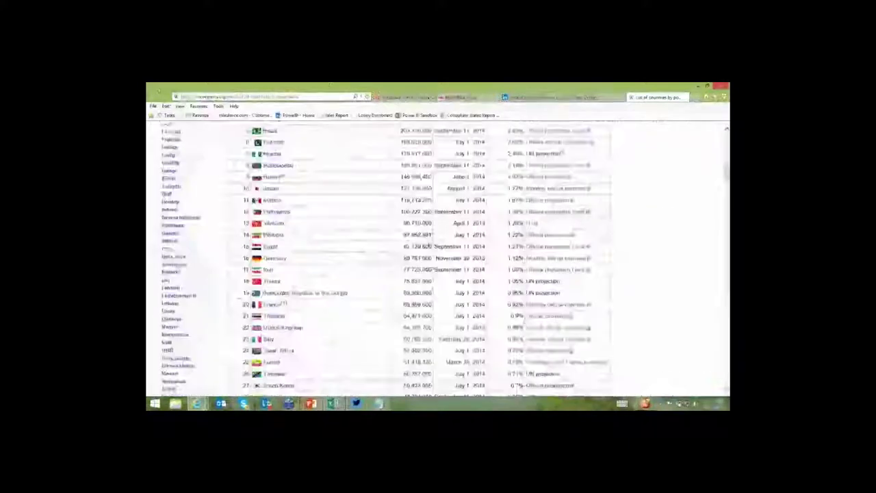
{"action": "scroll", "coordinate": [426, 232], "scroll_direction": "up", "scroll_amount": 3}
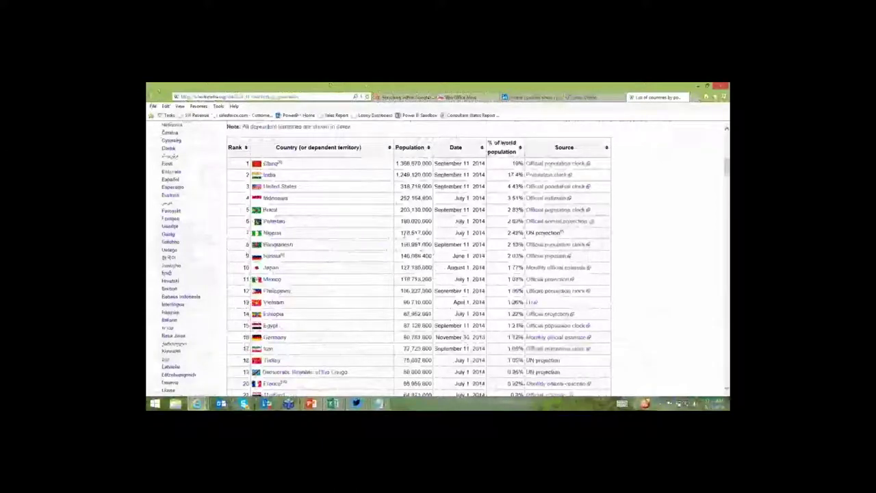
{"action": "scroll", "coordinate": [398, 238], "scroll_direction": "down", "scroll_amount": 5}
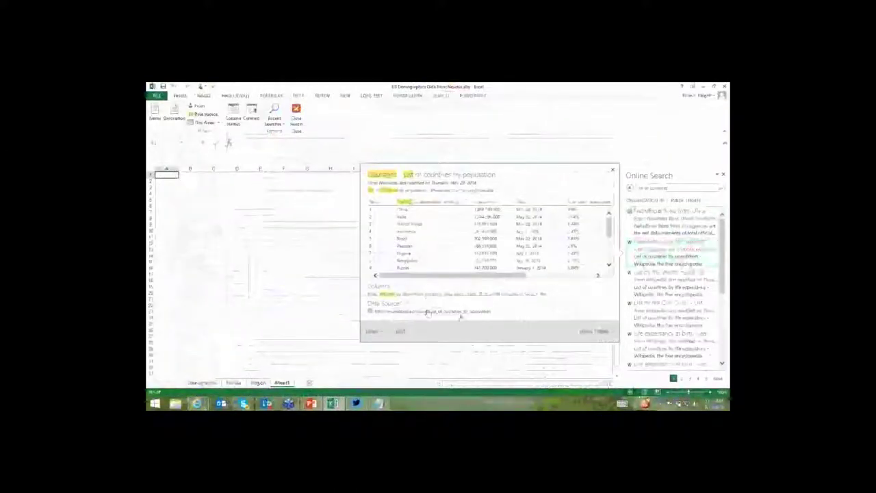
Open the countries-by-population dataset in Query Editor with Edit and select the Population column.
{"action": "left_click", "coordinate": [381, 333]}
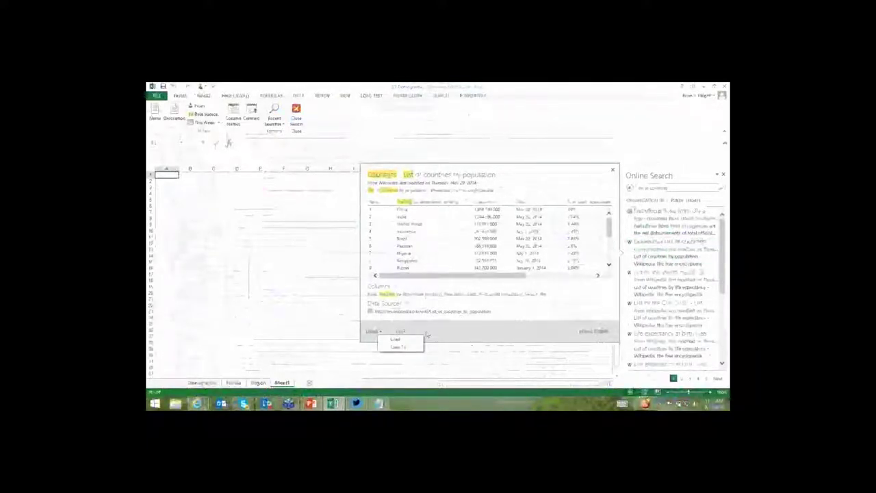
{"action": "left_click", "coordinate": [397, 333]}
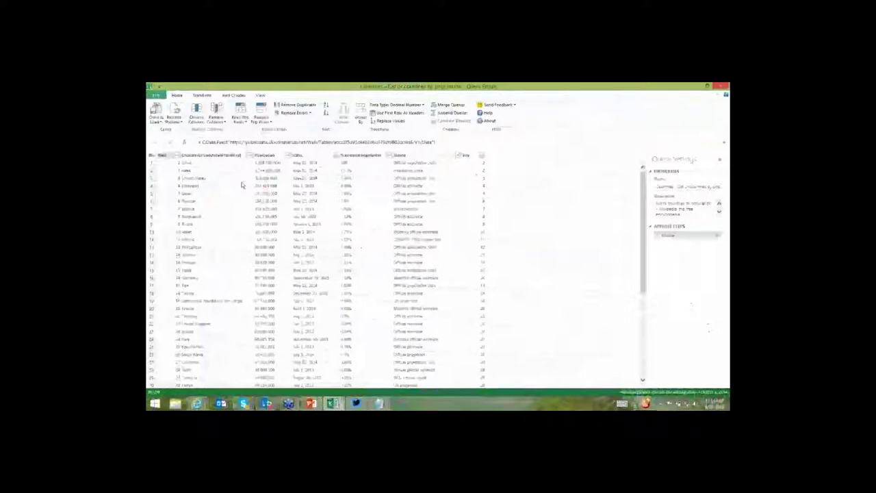
{"action": "left_click", "coordinate": [264, 154]}
Change the Population column type to Whole Number, then browse its Transform options without applying any.
{"action": "right_click", "coordinate": [266, 156]}
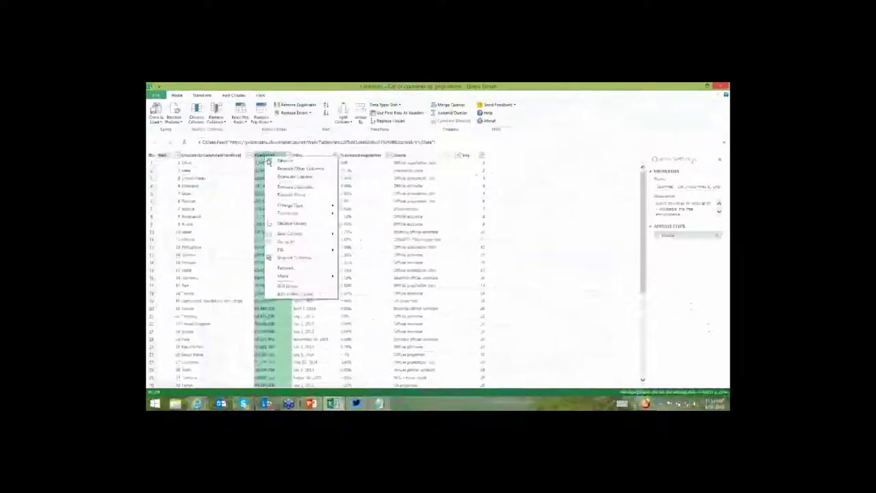
{"action": "mouse_move", "coordinate": [301, 213]}
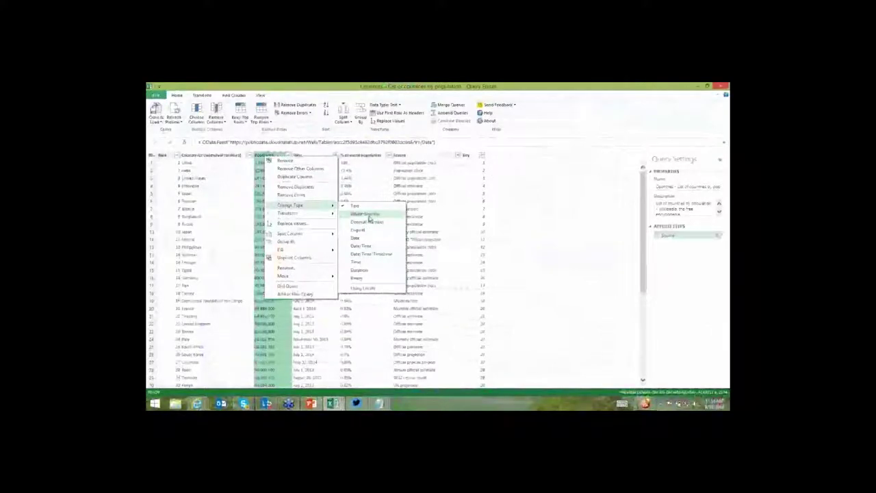
{"action": "left_click", "coordinate": [368, 220]}
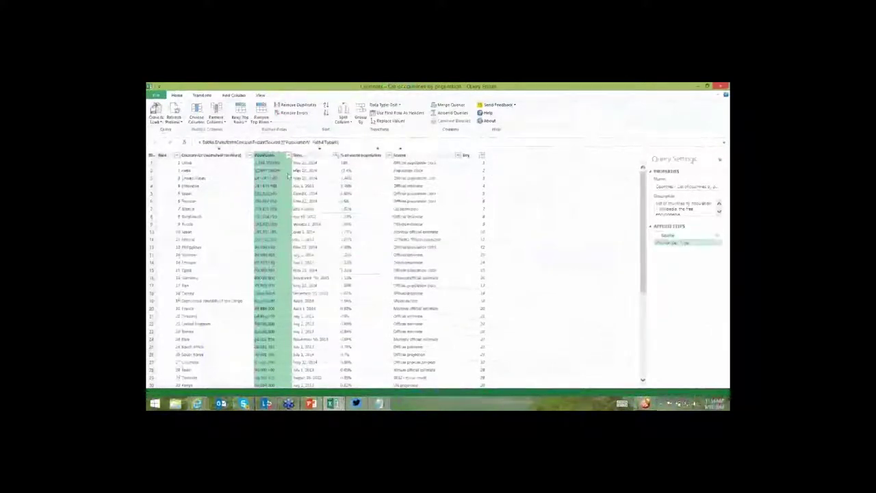
{"action": "right_click", "coordinate": [279, 158]}
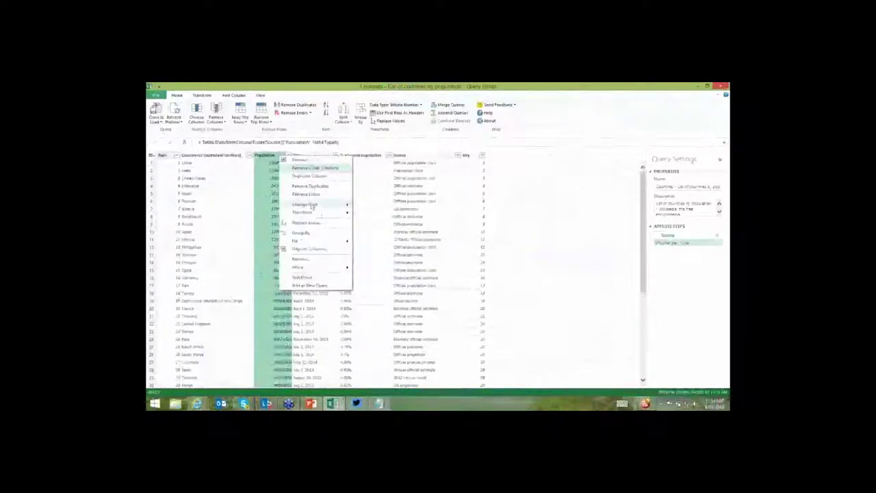
{"action": "mouse_move", "coordinate": [349, 213]}
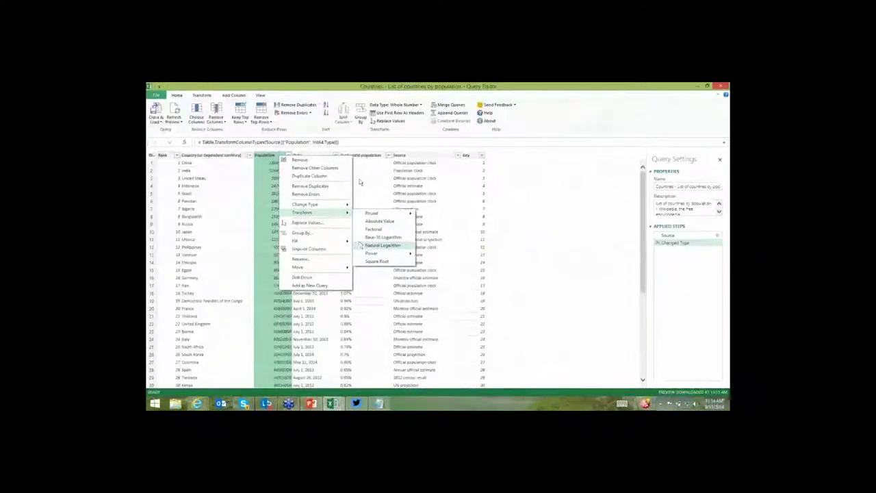
Remove the '% of world population' column.
{"action": "left_click", "coordinate": [407, 85]}
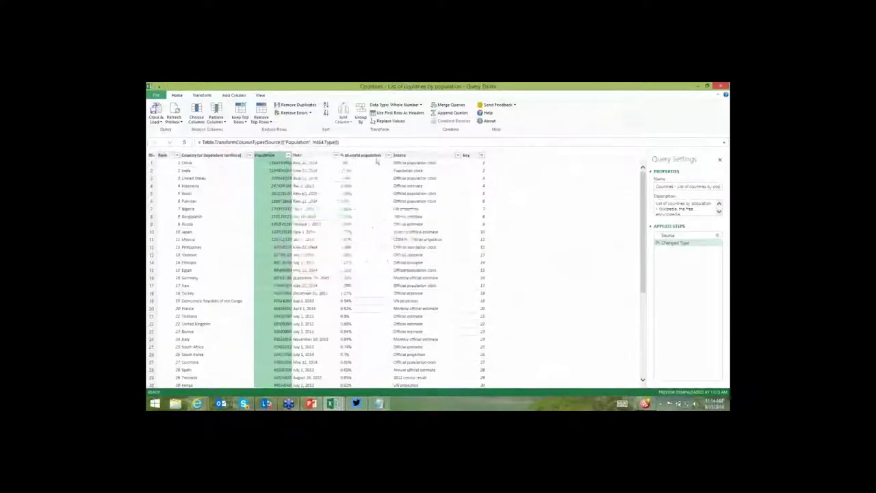
{"action": "left_click", "coordinate": [363, 155]}
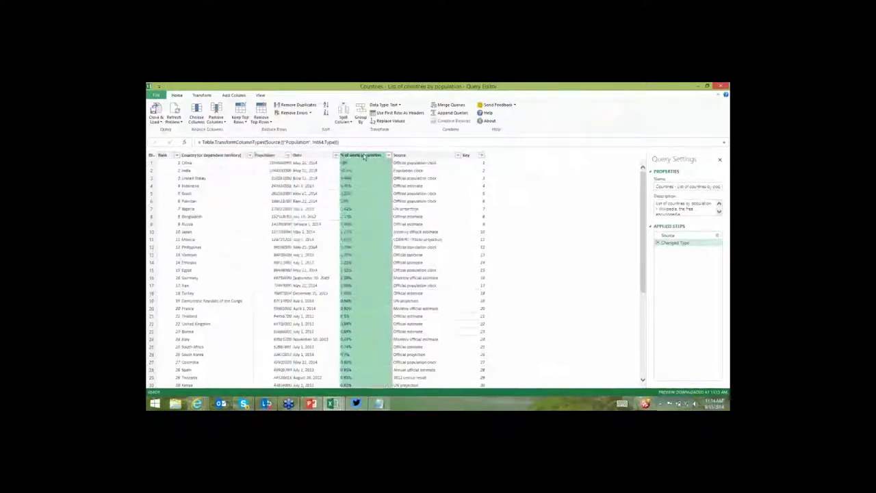
{"action": "right_click", "coordinate": [363, 156]}
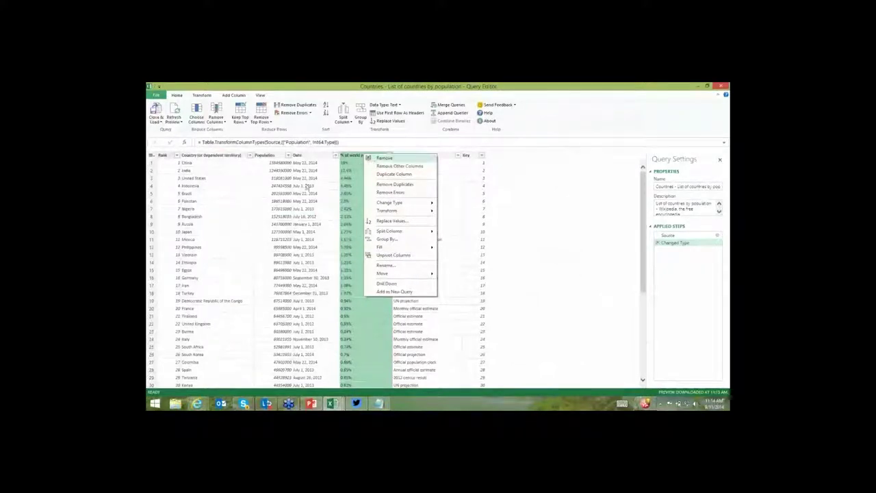
{"action": "key", "text": "Return"}
Set the Date column to Date type, then transform it to Year only.
{"action": "right_click", "coordinate": [308, 156]}
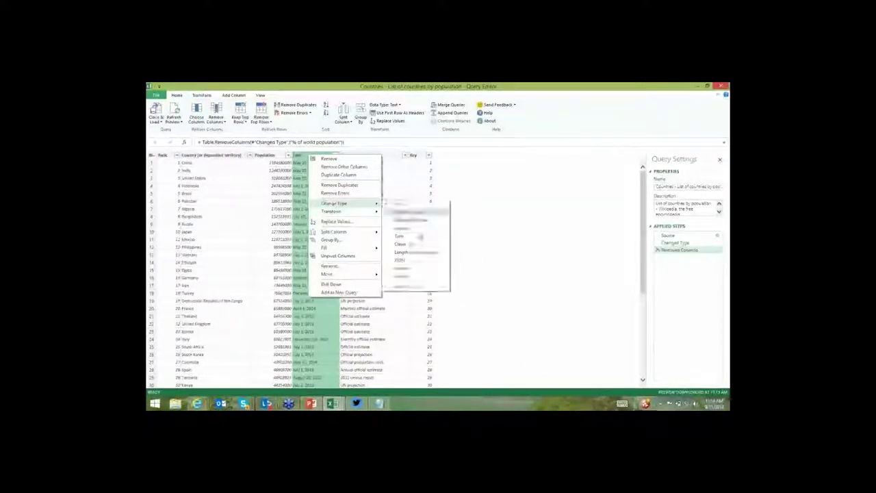
{"action": "left_click", "coordinate": [418, 235]}
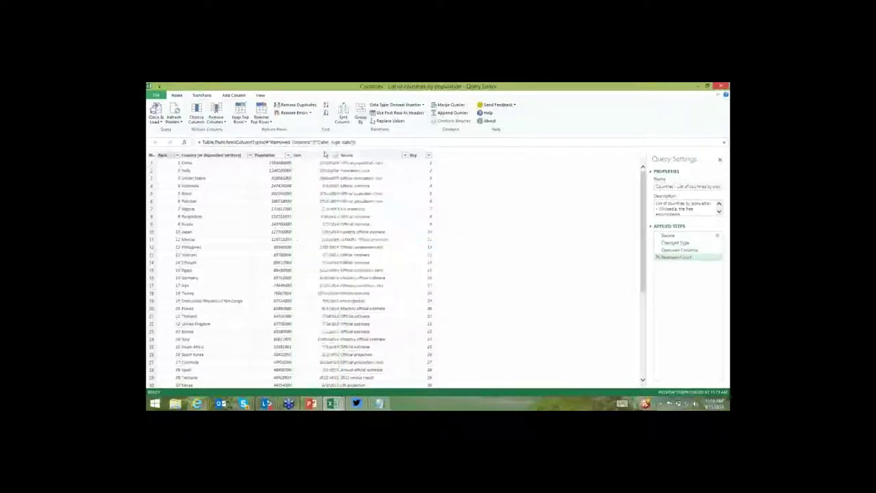
{"action": "left_click", "coordinate": [324, 155]}
{"action": "right_click", "coordinate": [326, 156]}
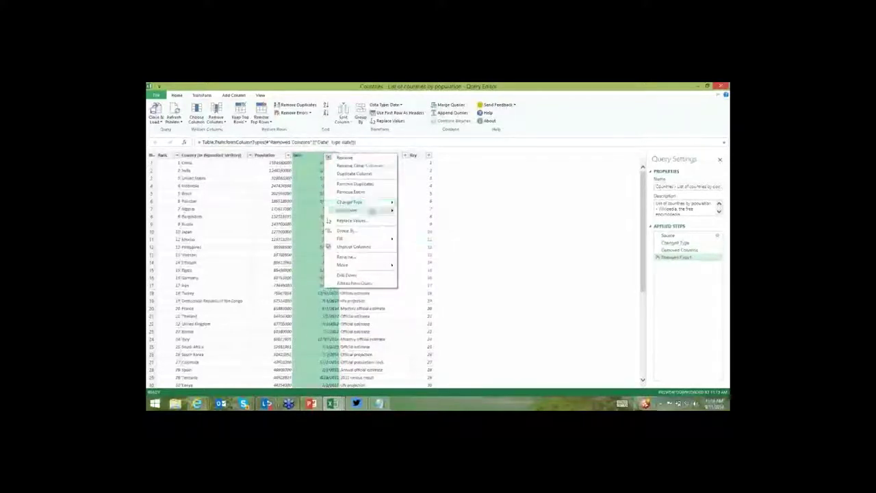
{"action": "mouse_move", "coordinate": [373, 210]}
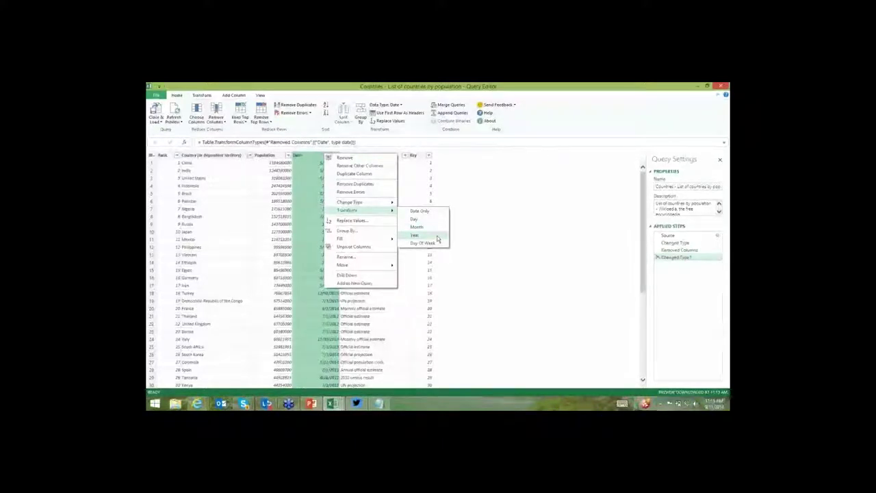
{"action": "left_click", "coordinate": [415, 235]}
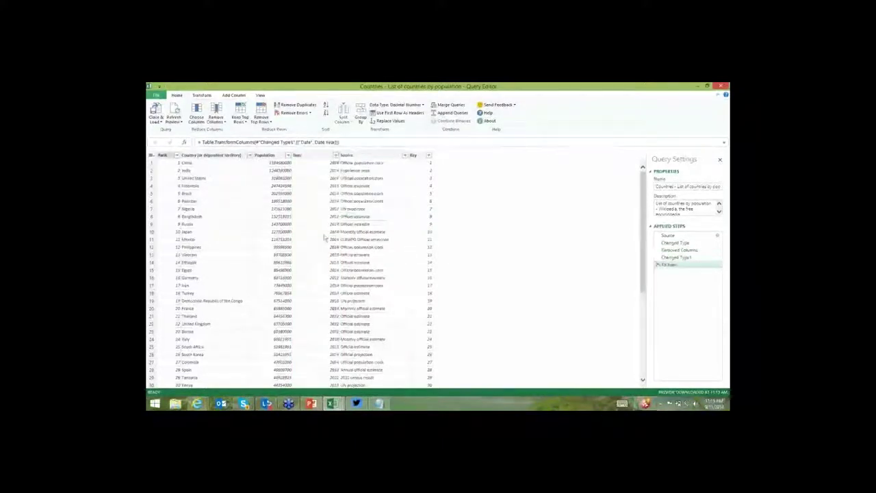
{"action": "left_click", "coordinate": [327, 233]}
{"action": "scroll", "coordinate": [327, 233], "scroll_direction": "down", "scroll_amount": 10}
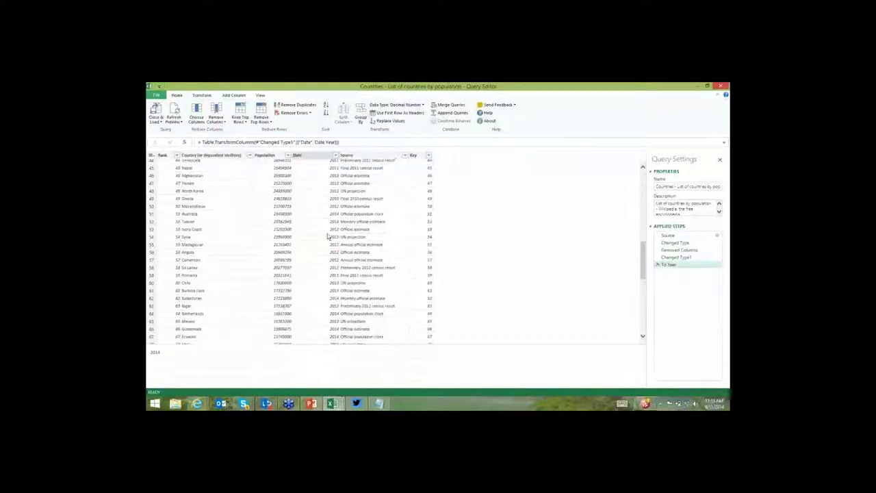
Remove the Key column from the countries query, adding a Removed Columns1 step.
{"action": "right_click", "coordinate": [416, 156]}
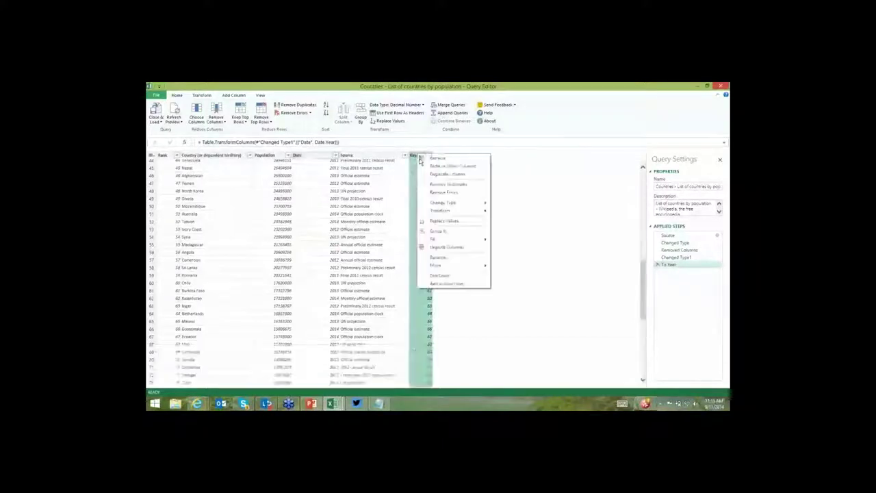
{"action": "left_click", "coordinate": [420, 159]}
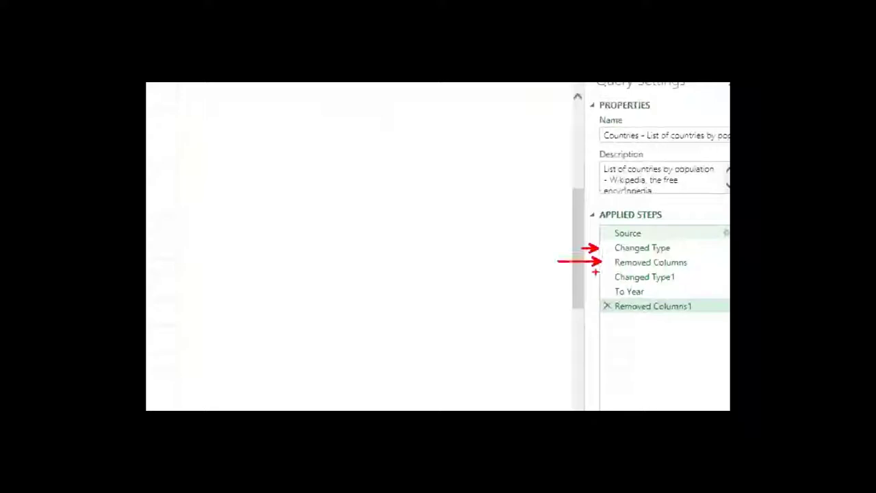
{"action": "mouse_move", "coordinate": [594, 272]}
{"action": "left_mouse_down"}
{"action": "mouse_move", "coordinate": [568, 272]}
{"action": "mouse_move", "coordinate": [545, 314]}
{"action": "left_mouse_up"}
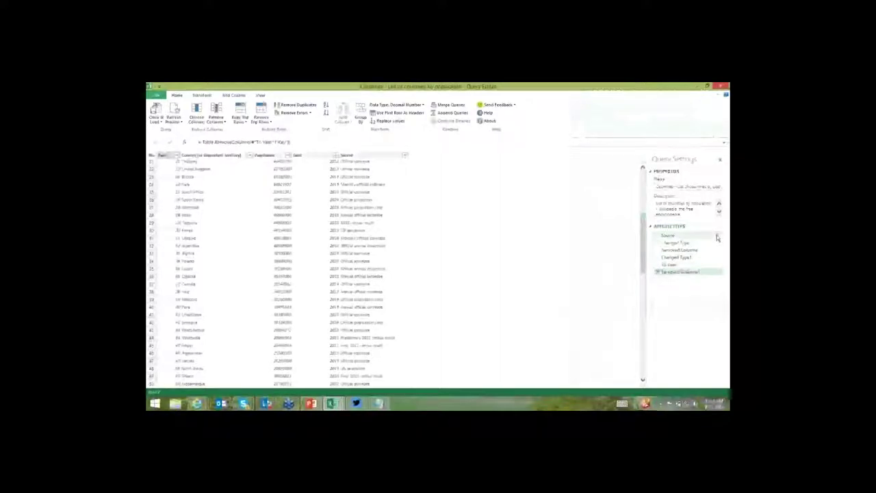
{"action": "left_click", "coordinate": [717, 235]}
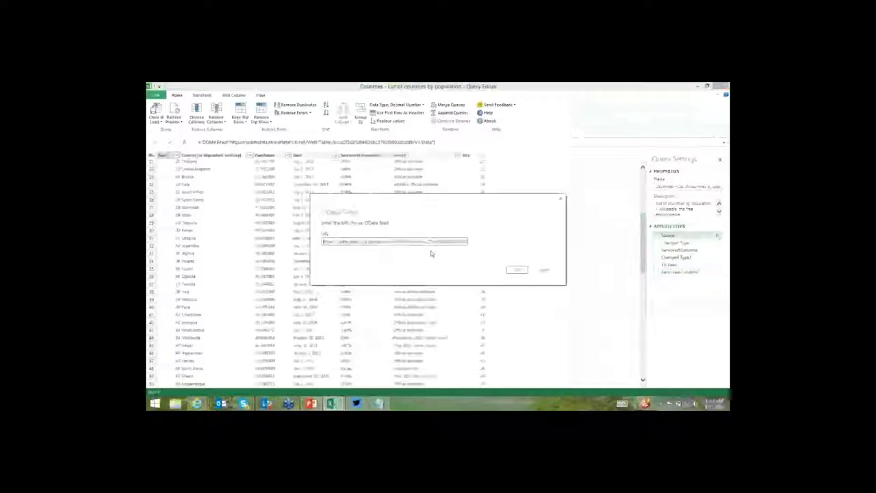
{"action": "left_click", "coordinate": [544, 270]}
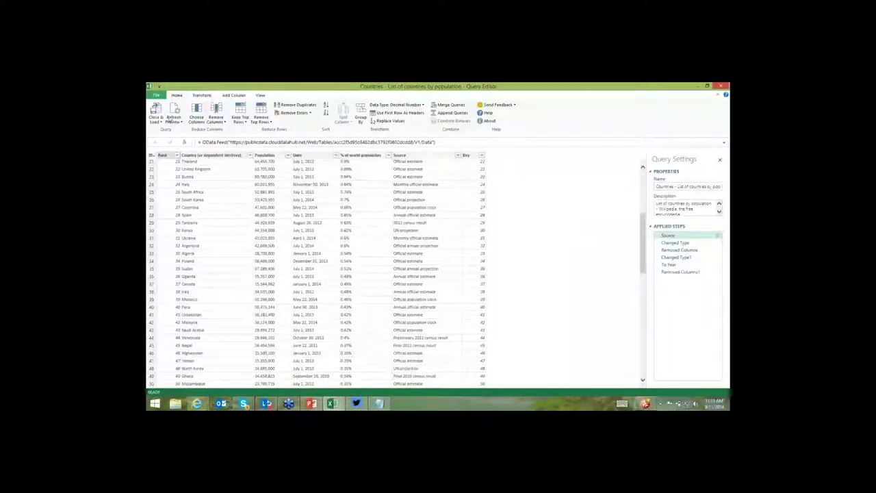
{"action": "left_click", "coordinate": [162, 123]}
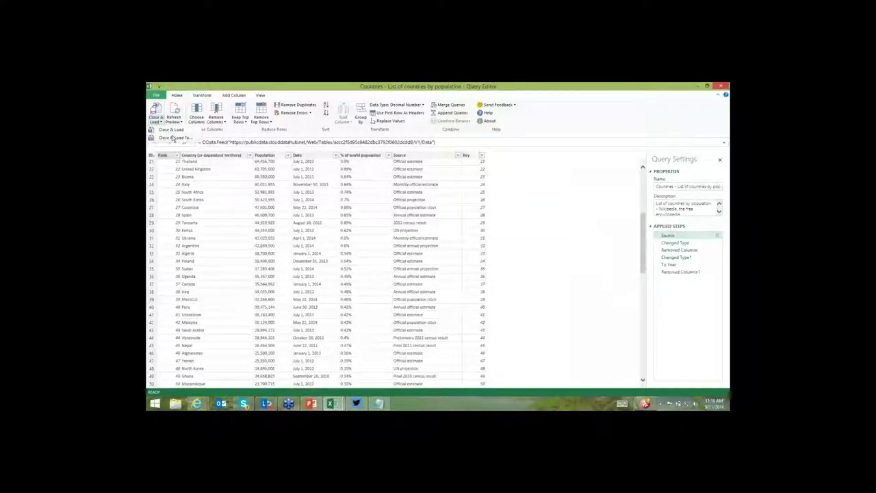
Load the country population query as a table onto existing worksheet Sheet1, without the Data Model.
{"action": "left_click", "coordinate": [173, 138]}
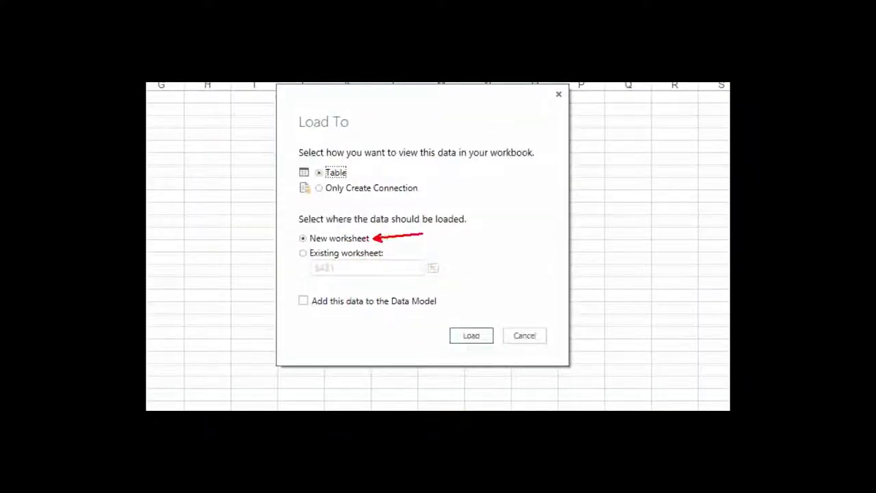
{"action": "left_click_drag", "start_coordinate": [393, 249], "coordinate": [422, 237]}
{"action": "key", "text": "e"}
{"action": "left_click_drag", "start_coordinate": [283, 274], "coordinate": [507, 316]}
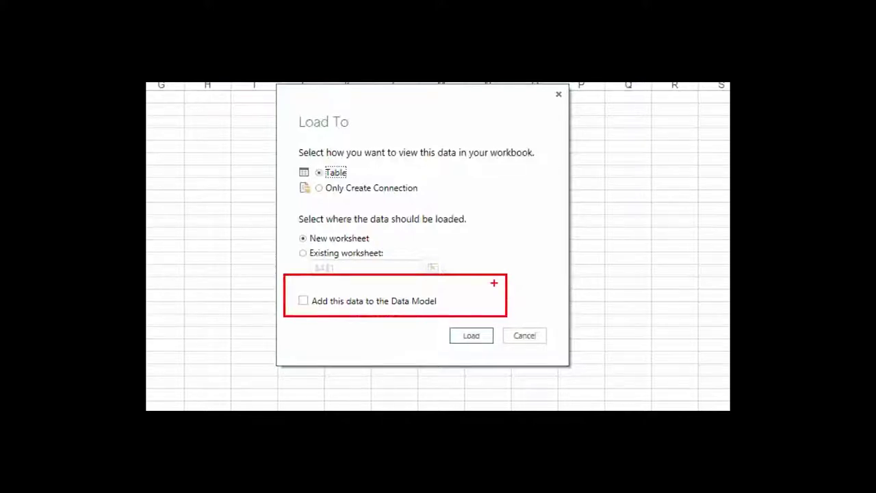
{"action": "left_click", "coordinate": [362, 252]}
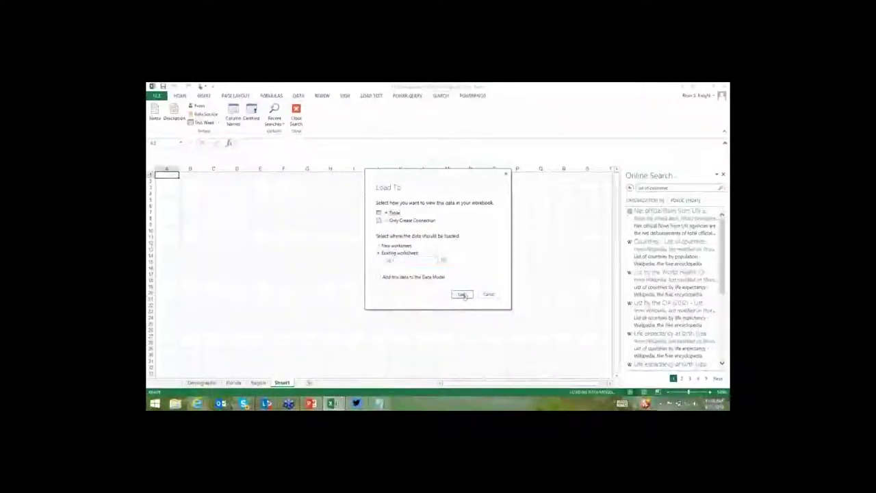
{"action": "left_click", "coordinate": [474, 340]}
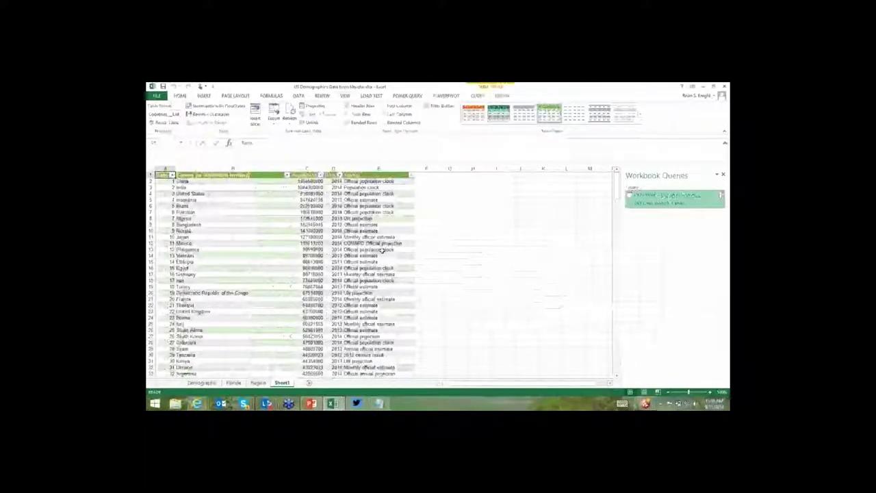
{"action": "scroll", "coordinate": [381, 260], "scroll_direction": "down", "scroll_amount": 3}
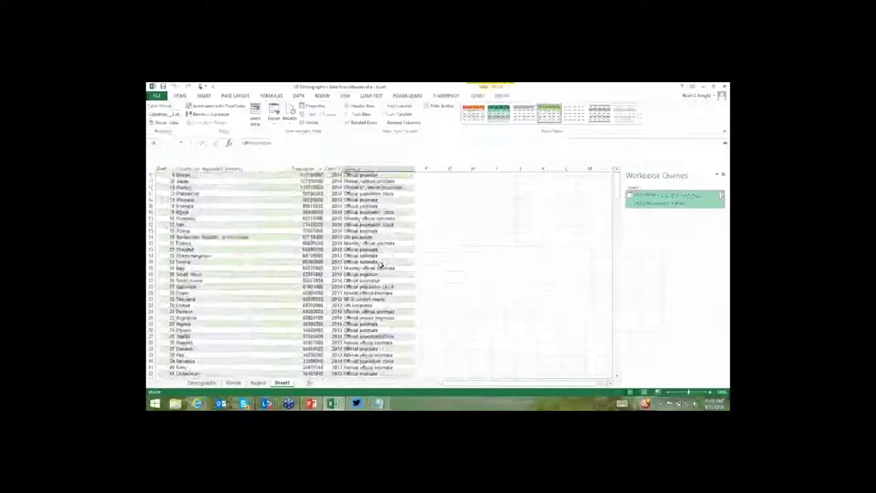
{"action": "scroll", "coordinate": [381, 265], "scroll_direction": "down", "scroll_amount": 12}
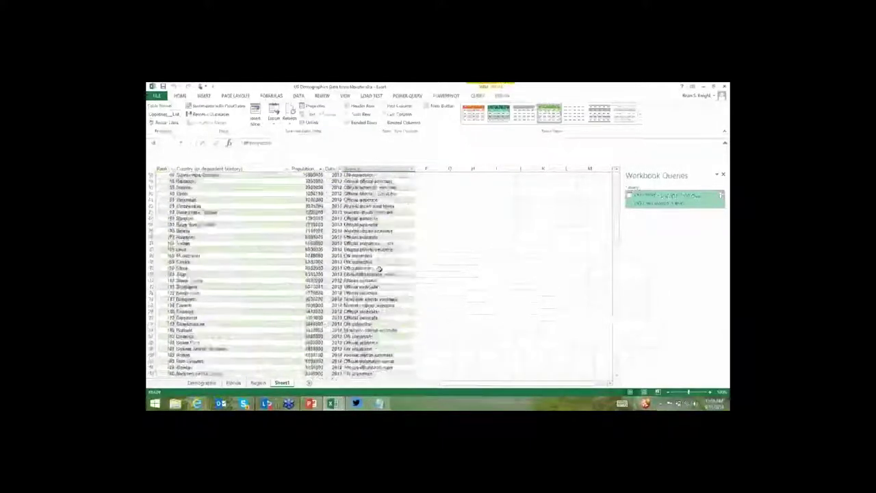
{"action": "scroll", "coordinate": [379, 268], "scroll_direction": "down", "scroll_amount": 20}
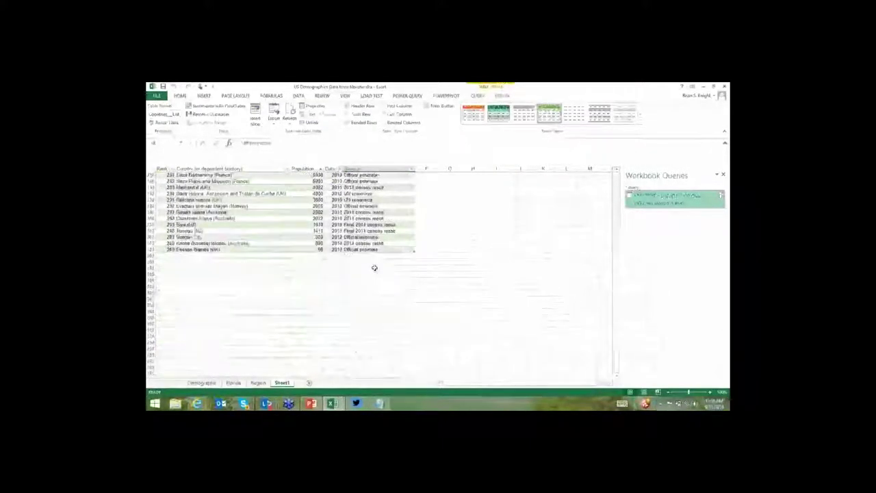
{"action": "left_click", "coordinate": [352, 250]}
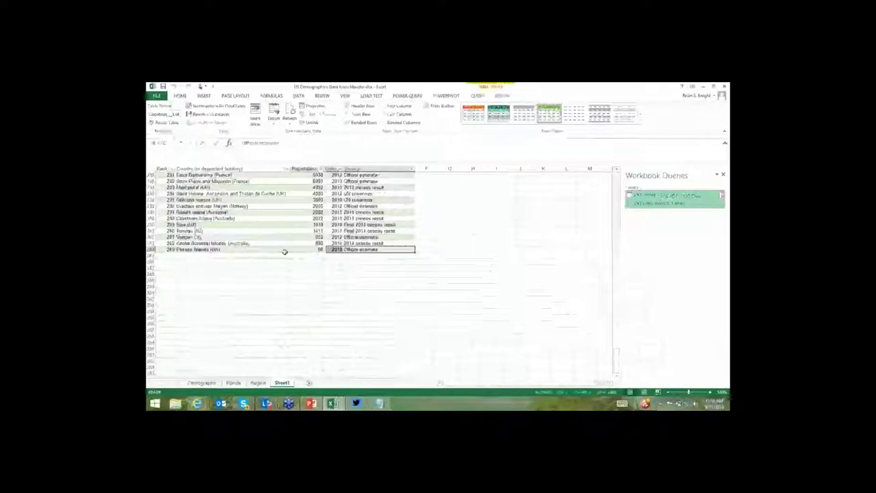
{"action": "left_click_drag", "start_coordinate": [284, 251], "coordinate": [271, 254]}
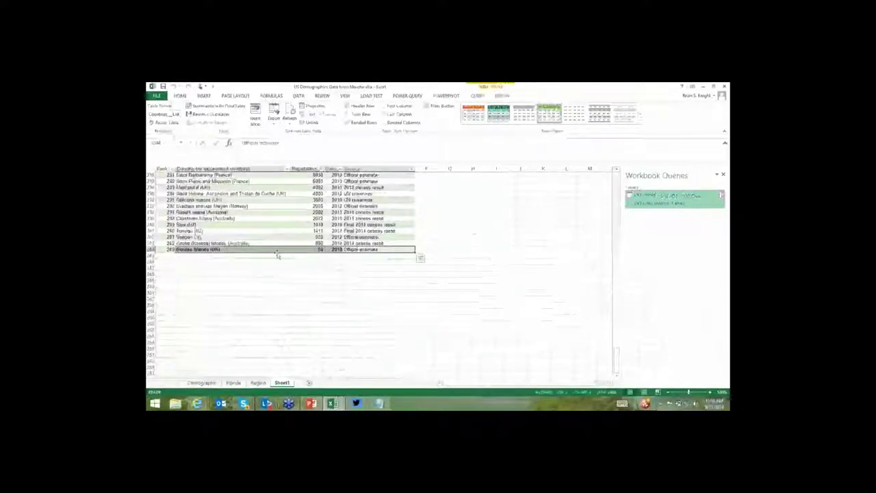
{"action": "scroll", "coordinate": [283, 249], "scroll_direction": "up", "scroll_amount": 4}
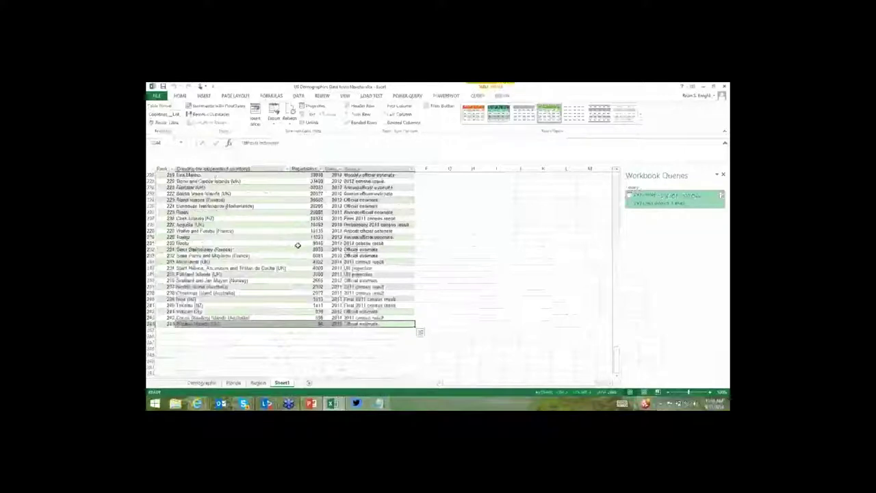
{"action": "scroll", "coordinate": [296, 250], "scroll_direction": "up", "scroll_amount": 1}
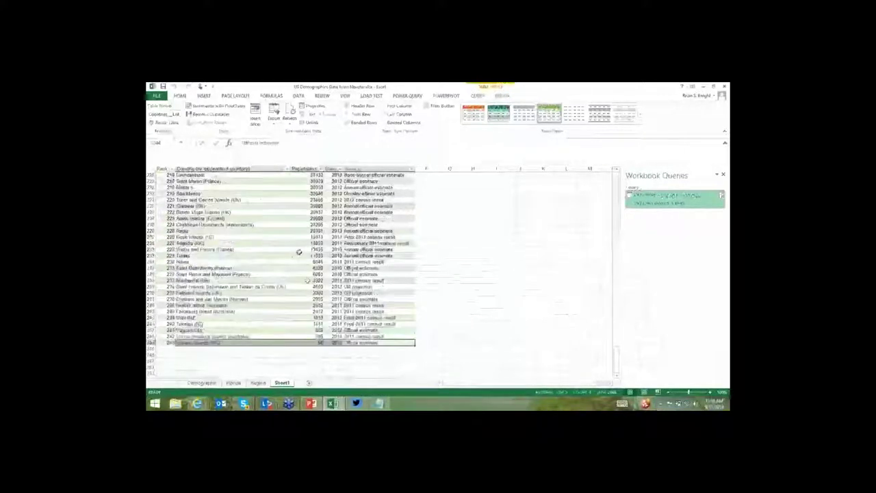
{"action": "scroll", "coordinate": [311, 280], "scroll_direction": "up", "scroll_amount": 20}
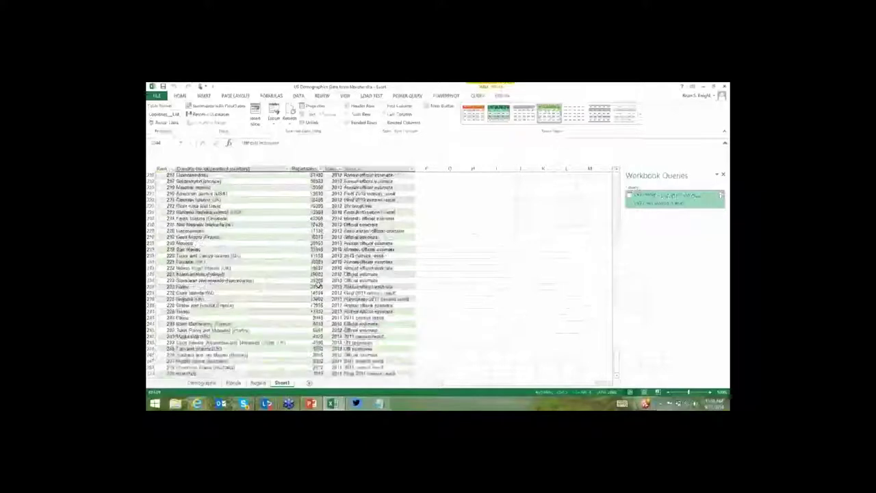
{"action": "scroll", "coordinate": [328, 292], "scroll_direction": "up", "scroll_amount": 20}
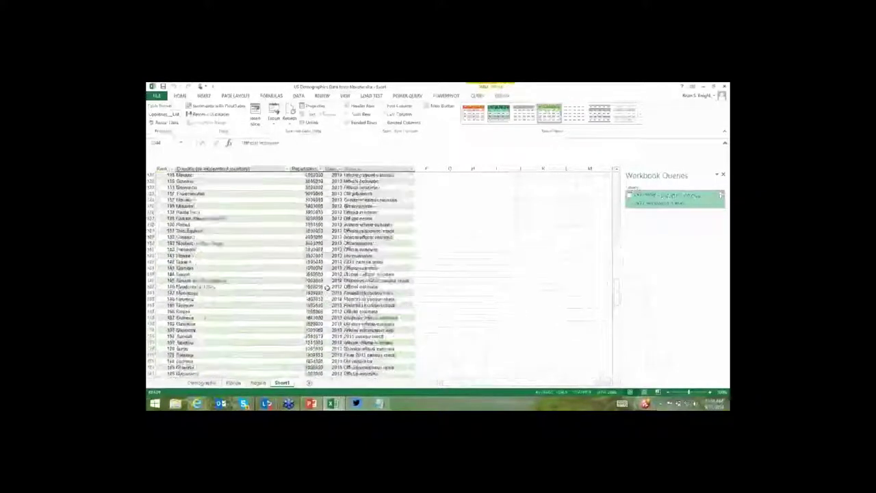
{"action": "scroll", "coordinate": [333, 272], "scroll_direction": "up", "scroll_amount": 10}
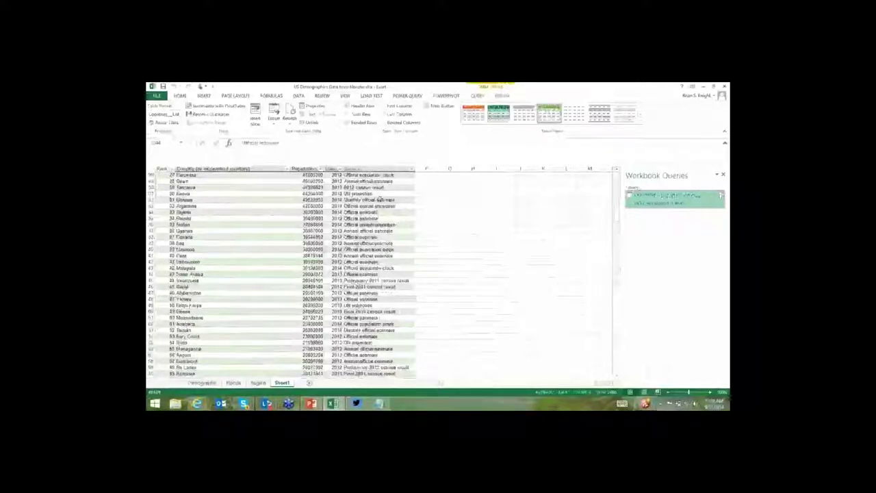
Start a From Web query with the pasted Yelp API URL, changing its host to api.yelp.com.
{"action": "left_click", "coordinate": [410, 95]}
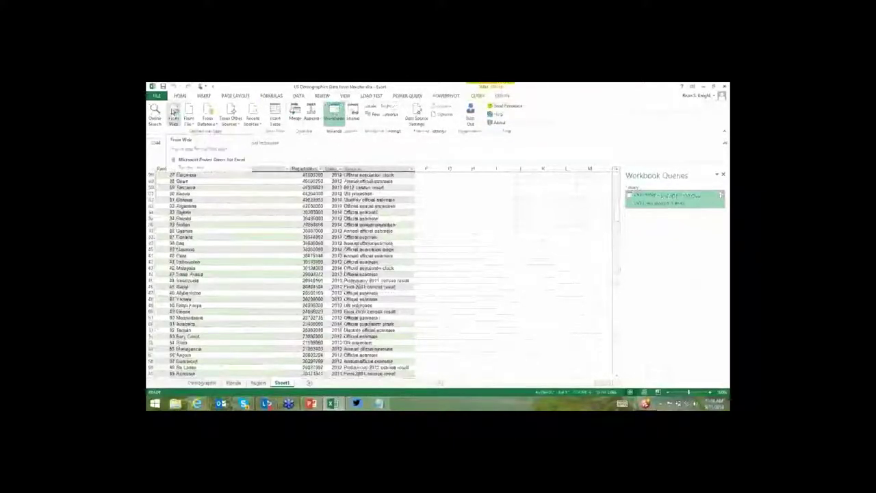
{"action": "left_click", "coordinate": [173, 112]}
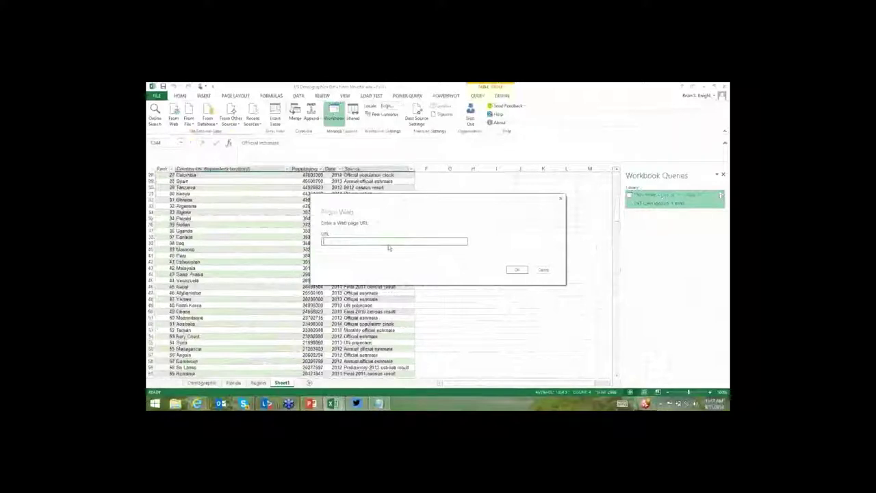
{"action": "key", "text": "ctrl+v"}
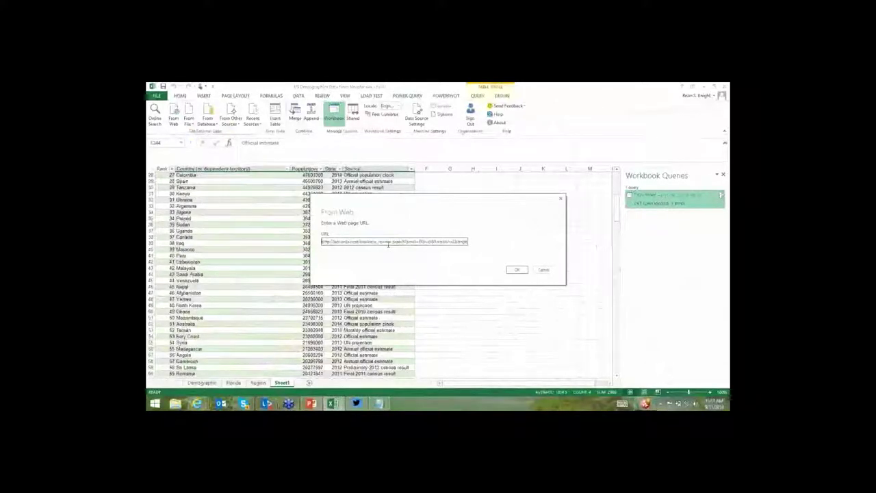
{"action": "key", "text": "Home"}
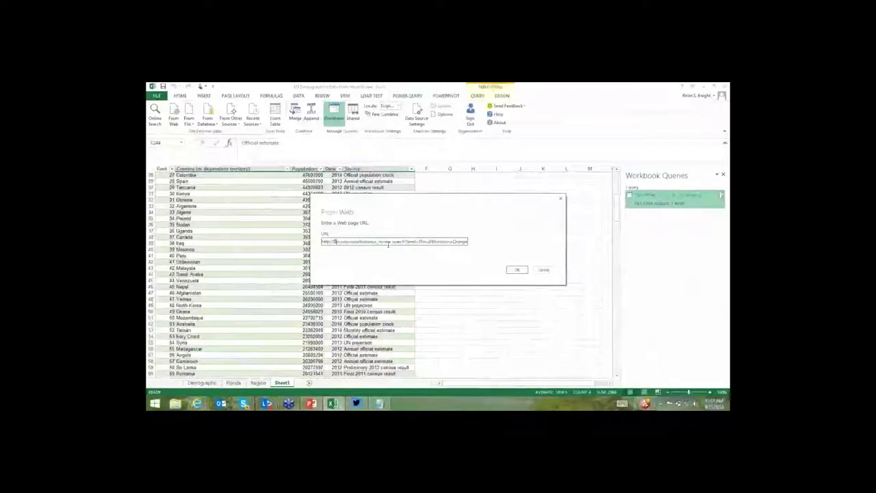
{"action": "key", "text": "shift+Right"}
{"action": "key", "text": "shift+Right"}
{"action": "key", "text": "shift+Right"}
{"action": "key", "text": "shift+Right"}
{"action": "key", "text": "shift+Right"}
{"action": "key", "text": "shift+Right"}
{"action": "key", "text": "shift+Right"}
{"action": "key", "text": "shift+Right"}
{"action": "key", "text": "shift+Right"}
{"action": "key", "text": "shift+Right"}
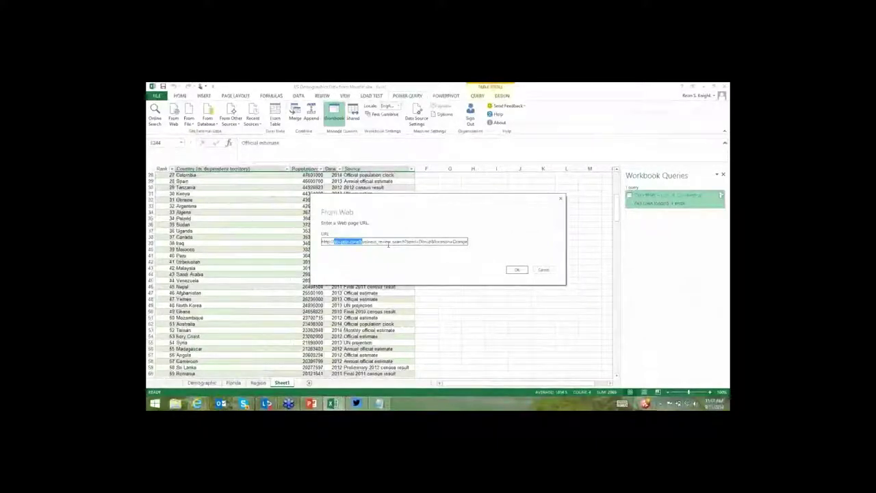
{"action": "type", "text": "api.yelp.com"}
Set the URL location to Orange+Park+FL, trim the stray prefix, and load the donut-search JSON.
{"action": "key", "text": "End"}
{"action": "key", "text": "Left"}
{"action": "key", "text": "Left"}
{"action": "key", "text": "Left"}
{"action": "key", "text": "Left"}
{"action": "key", "text": "Left"}
{"action": "key", "text": "Left"}
{"action": "key", "text": "Left"}
{"action": "key", "text": "Left"}
{"action": "key", "text": "Left"}
{"action": "key", "text": "Left"}
{"action": "key", "text": "Left"}
{"action": "key", "text": "Left"}
{"action": "key", "text": "Left"}
{"action": "key", "text": "Left"}
{"action": "key", "text": "Left"}
{"action": "key", "text": "Left"}
{"action": "key", "text": "Left"}
{"action": "key", "text": "Left"}
{"action": "key", "text": "Left"}
{"action": "key", "text": "Left"}
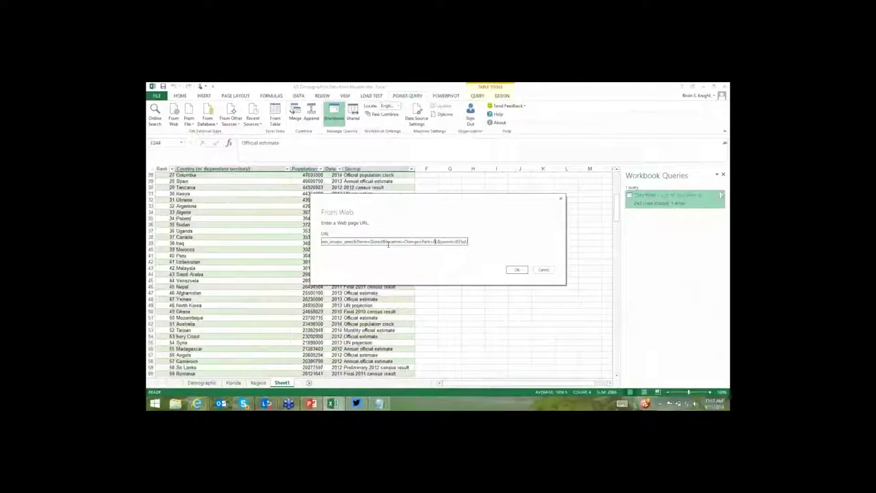
{"action": "key", "text": "shift+Left"}
{"action": "key", "text": "shift+Left"}
{"action": "key", "text": "shift+Left"}
{"action": "key", "text": "shift+Left"}
{"action": "key", "text": "shift+Left"}
{"action": "key", "text": "shift+Left"}
{"action": "key", "text": "shift+Left"}
{"action": "key", "text": "shift+Left"}
{"action": "key", "text": "shift+Left"}
{"action": "key", "text": "shift+Left"}
{"action": "key", "text": "shift+Left"}
{"action": "key", "text": "shift+Left"}
{"action": "type", "text": "Orange+Park+FL"}
{"action": "key", "text": "Right"}
{"action": "key", "text": "Right"}
{"action": "key", "text": "Right"}
{"action": "key", "text": "Right"}
{"action": "key", "text": "Right"}
{"action": "key", "text": "Right"}
{"action": "key", "text": "Right"}
{"action": "key", "text": "Right"}
{"action": "key", "text": "Right"}
{"action": "key", "text": "Right"}
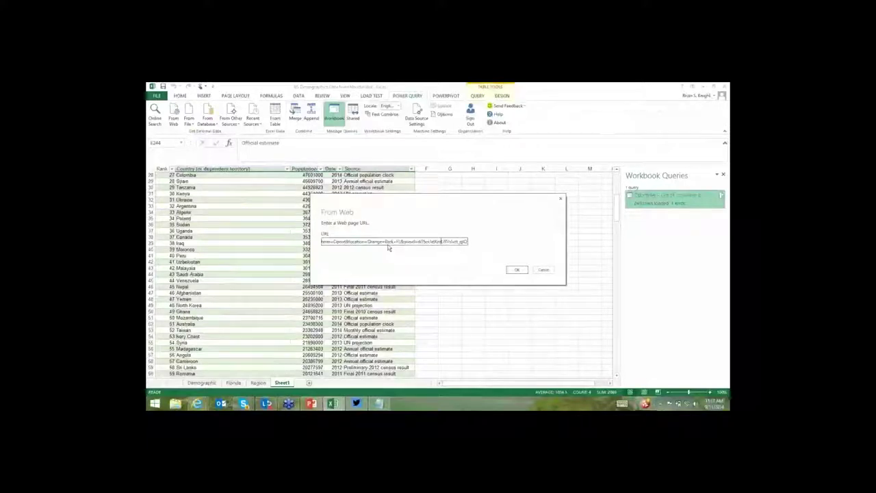
{"action": "key", "text": "Home"}
{"action": "key", "text": "shift+Right"}
{"action": "key", "text": "shift+Right"}
{"action": "key", "text": "shift+Right"}
{"action": "key", "text": "shift+Right"}
{"action": "key", "text": "shift+Right"}
{"action": "key", "text": "shift+Right"}
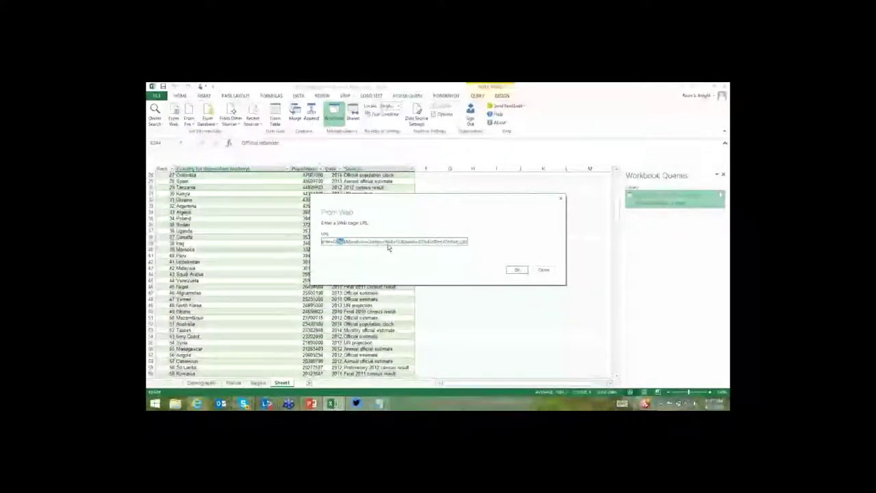
{"action": "key", "text": "Delete"}
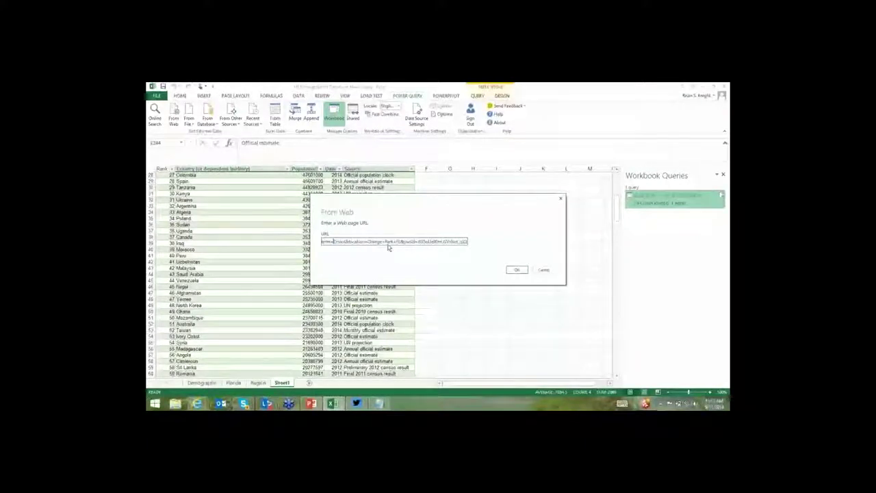
{"action": "key", "text": "Return"}
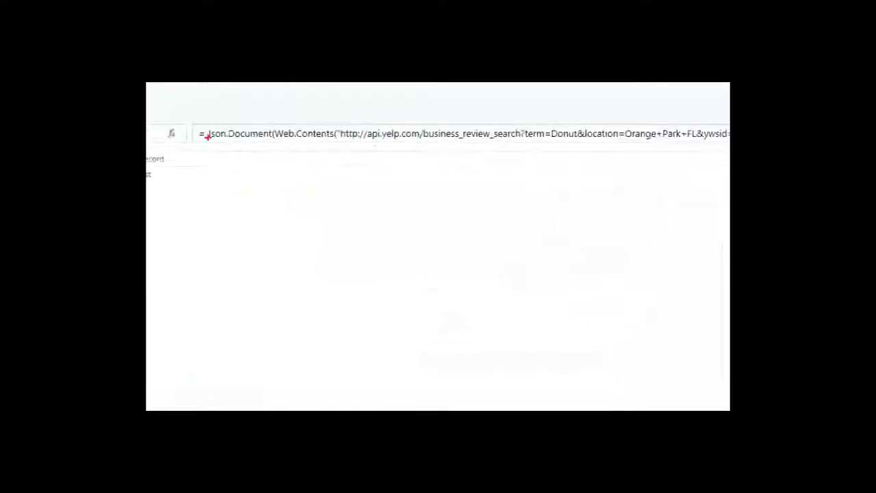
{"action": "left_click_drag", "start_coordinate": [218, 143], "coordinate": [222, 223]}
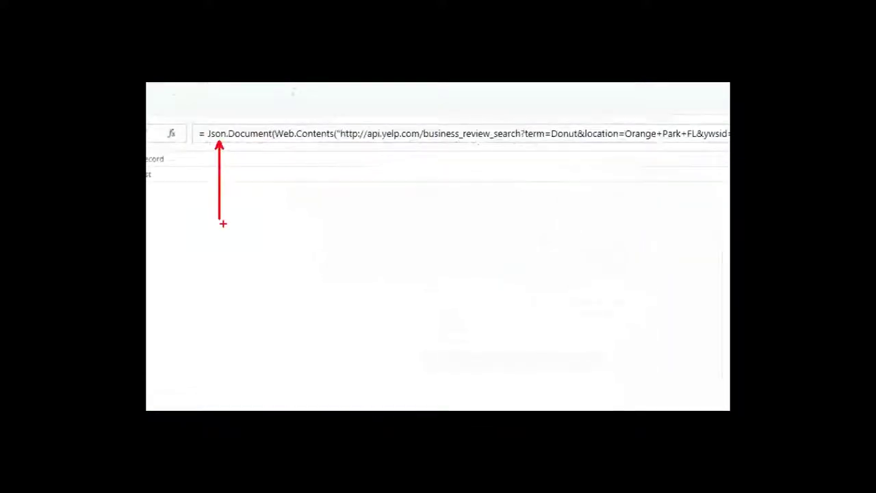
Drill into the businesses field to show its list of 20 records, browsing the View, Home and File tabs.
{"action": "left_click", "coordinate": [171, 163]}
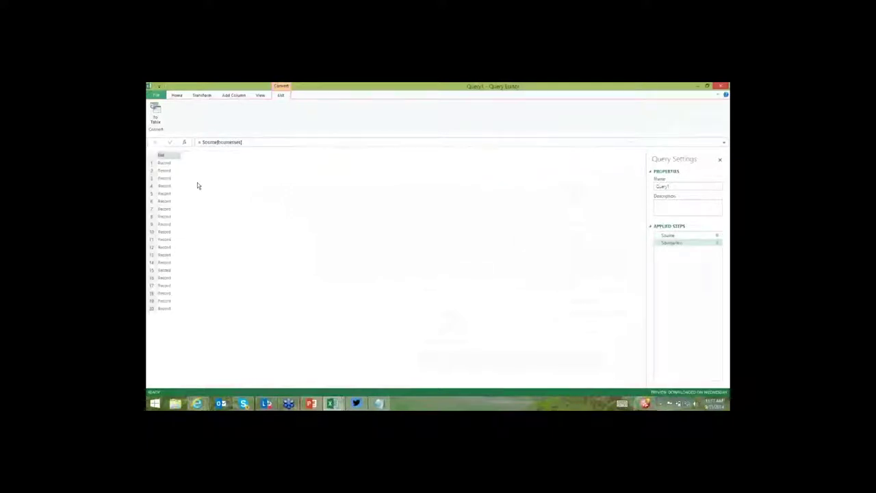
{"action": "left_click", "coordinate": [260, 96]}
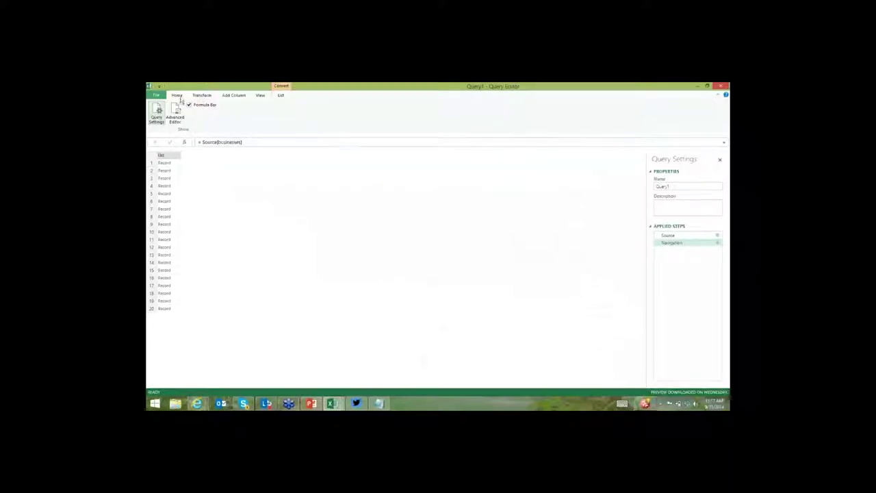
{"action": "left_click", "coordinate": [178, 96]}
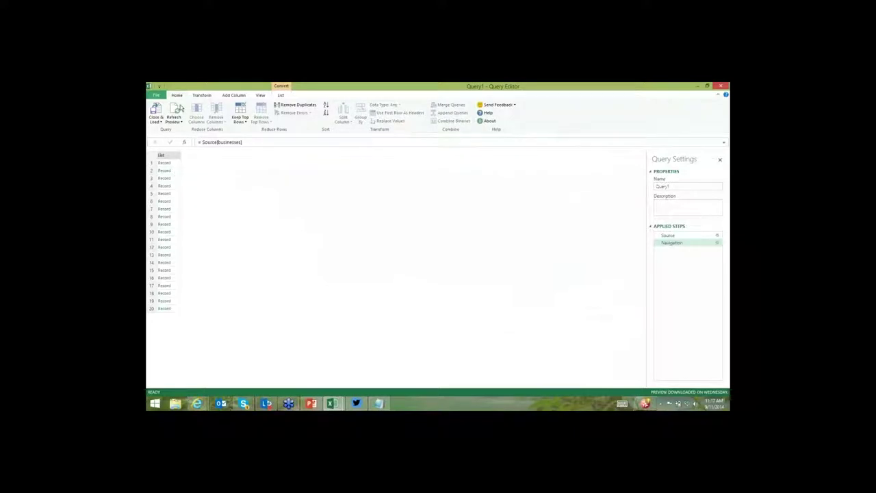
{"action": "left_click", "coordinate": [156, 94]}
{"action": "key", "text": "Escape"}
{"action": "right_click", "coordinate": [170, 157]}
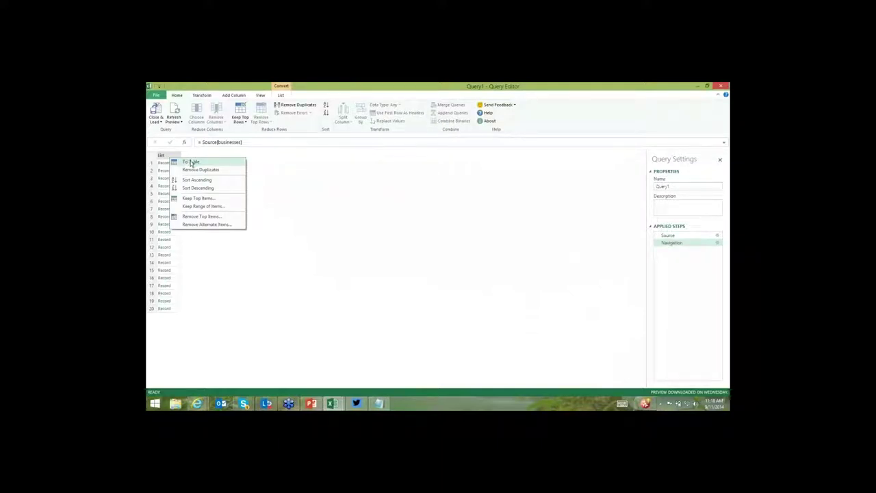
Convert the businesses list to a table with delimiter None, then open Column1's expand field list.
{"action": "left_click", "coordinate": [192, 163]}
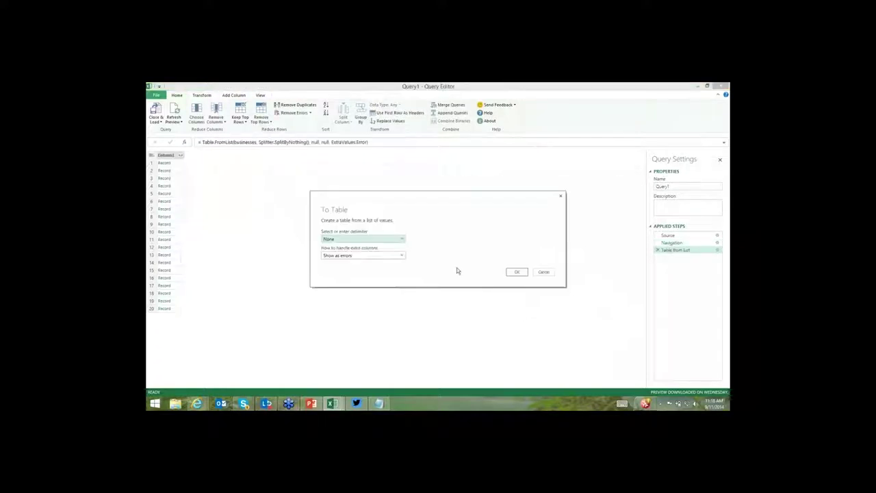
{"action": "left_click", "coordinate": [515, 272]}
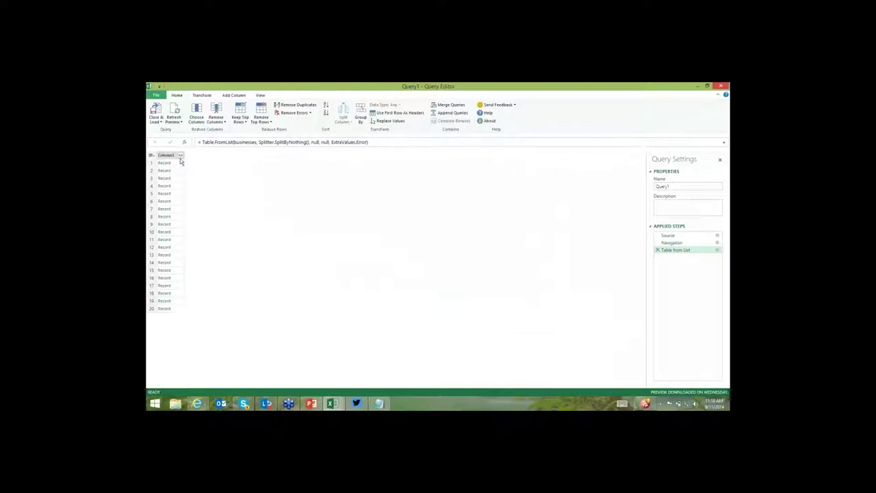
{"action": "left_click", "coordinate": [180, 156]}
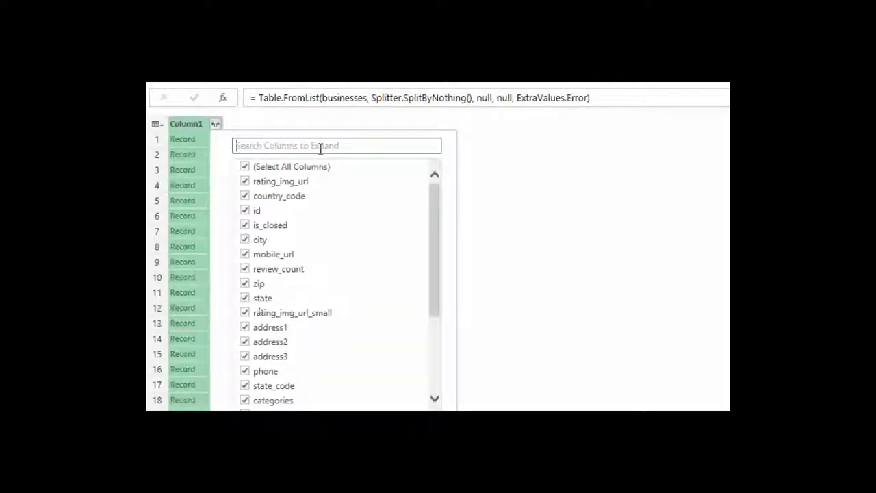
Expand Column1's record fields into columns, then expand Column1.neighborhoods to new rows.
{"action": "key", "text": "Return"}
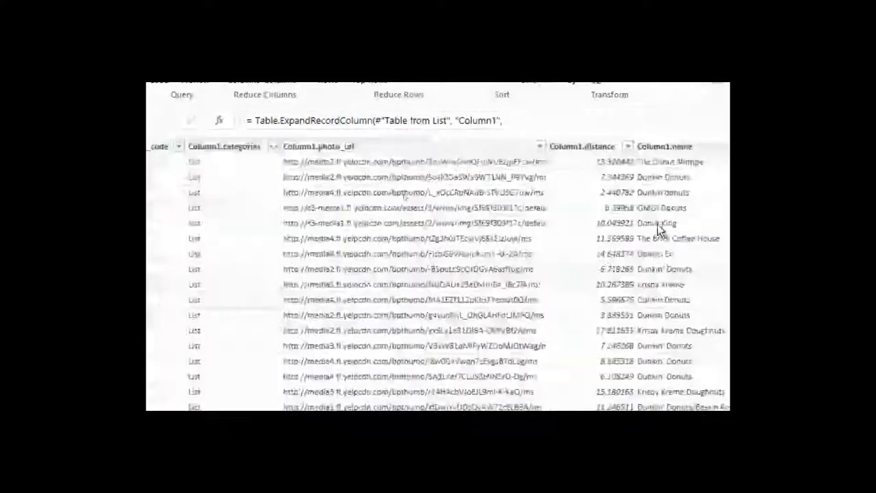
{"action": "scroll", "coordinate": [657, 223], "scroll_direction": "right", "scroll_amount": 3}
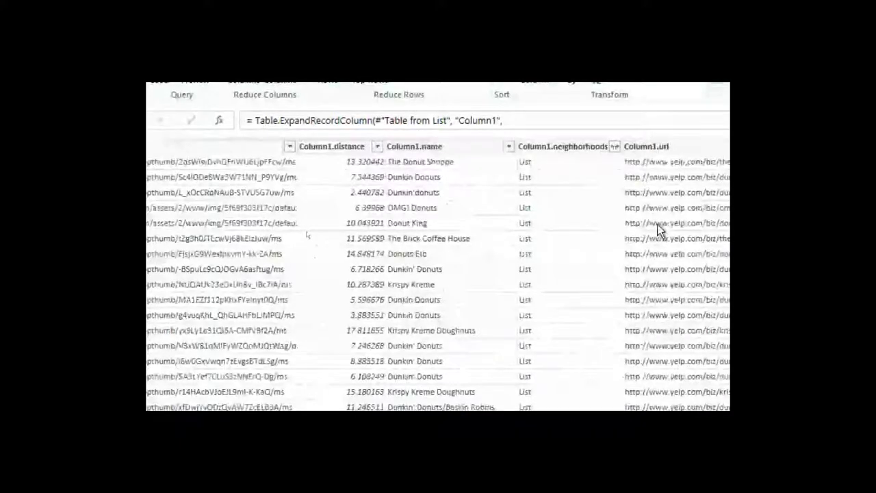
{"action": "left_click", "coordinate": [459, 294]}
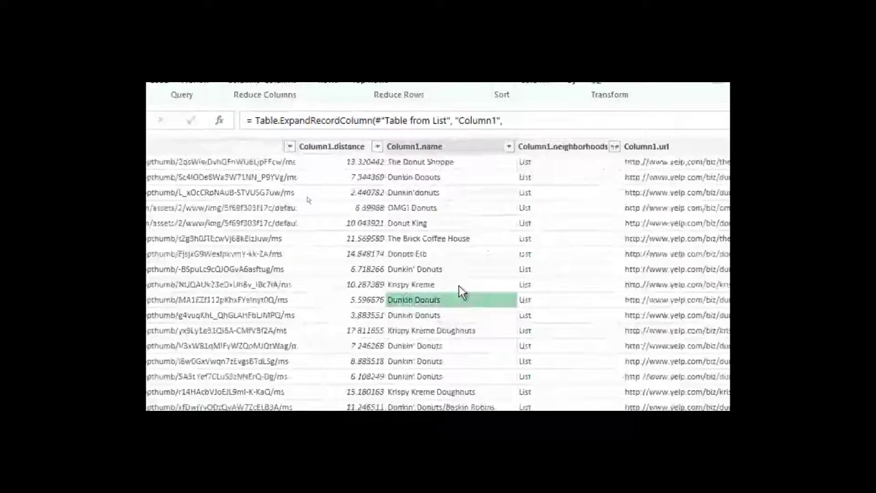
{"action": "left_click", "coordinate": [465, 236]}
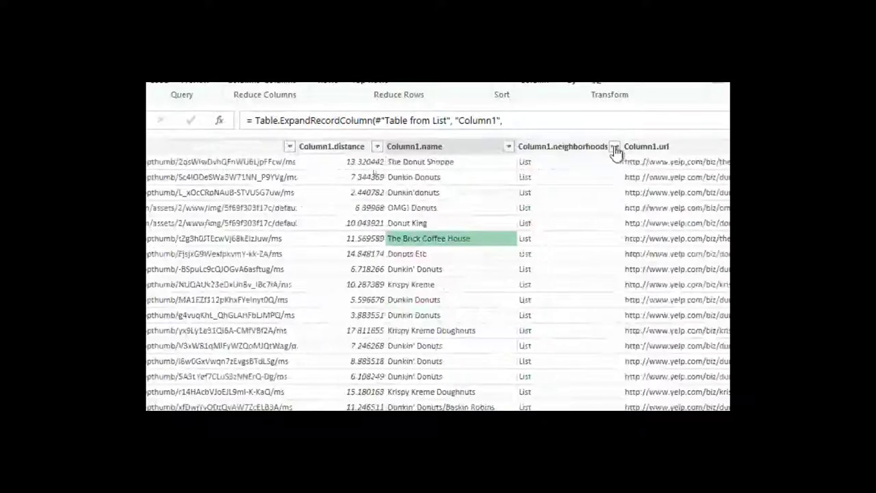
{"action": "left_click", "coordinate": [615, 152]}
{"action": "left_click", "coordinate": [597, 173]}
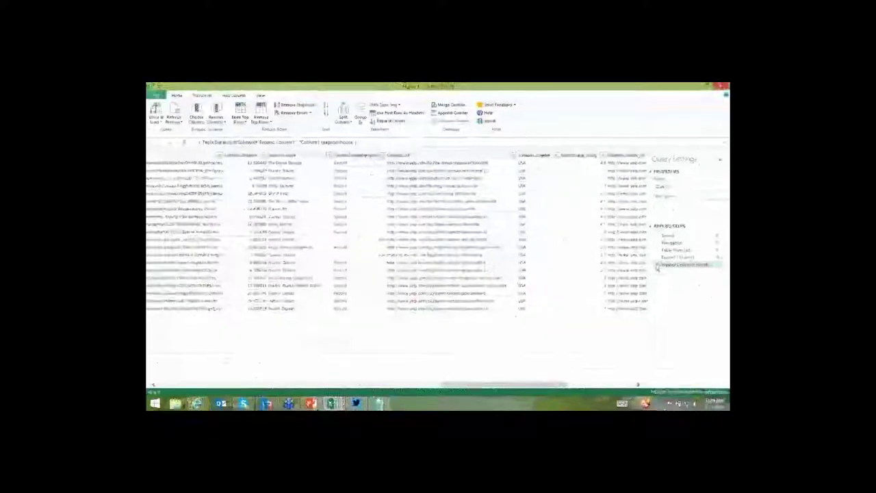
Delete the neighborhoods expansion step and change Column1.avg_rating to Decimal Number.
{"action": "left_click", "coordinate": [657, 265]}
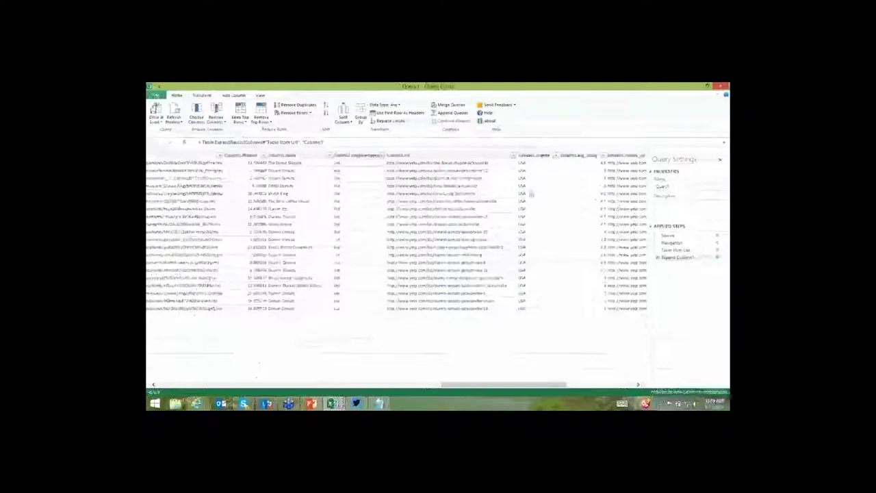
{"action": "left_click", "coordinate": [528, 202]}
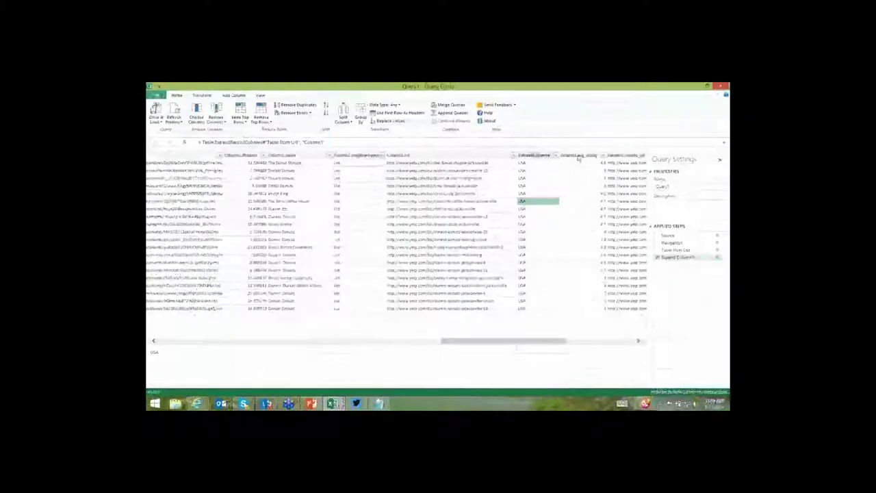
{"action": "left_click", "coordinate": [578, 155]}
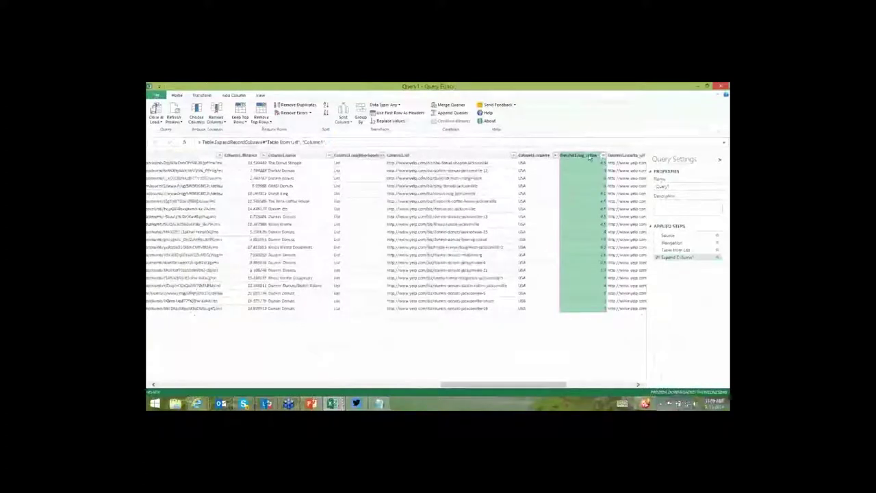
{"action": "right_click", "coordinate": [591, 156]}
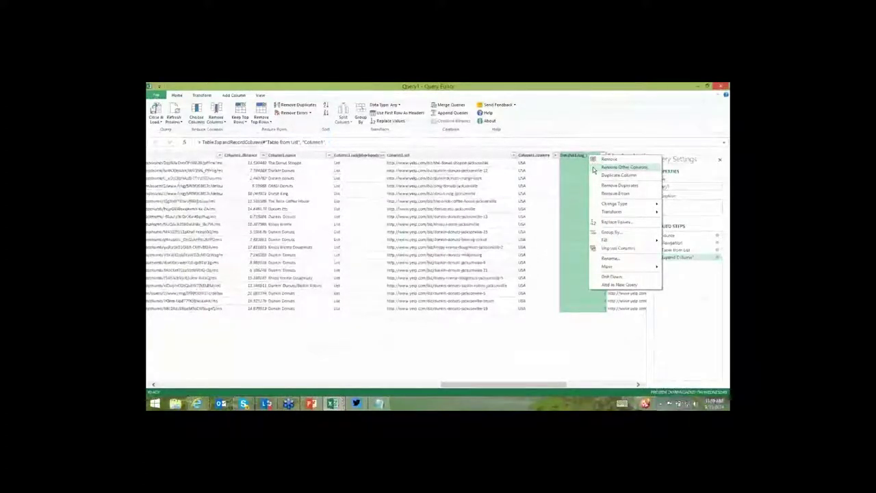
{"action": "mouse_move", "coordinate": [610, 211]}
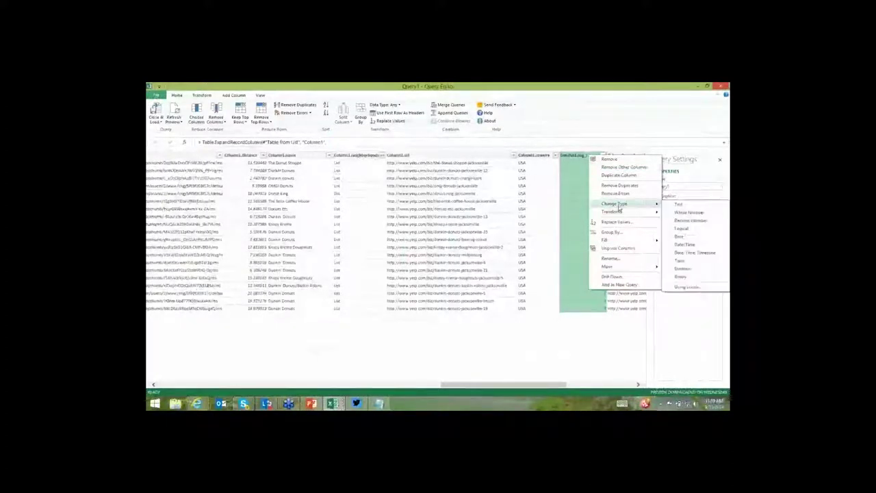
{"action": "left_click", "coordinate": [678, 217]}
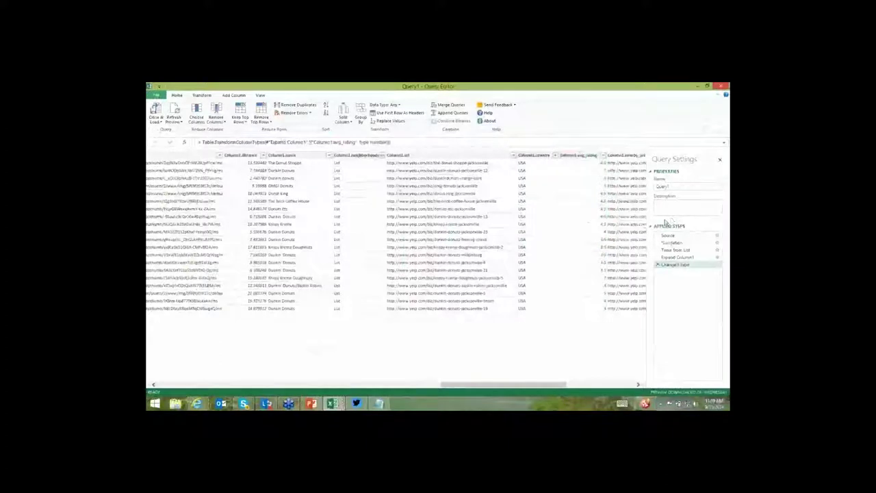
{"action": "left_click", "coordinate": [412, 249]}
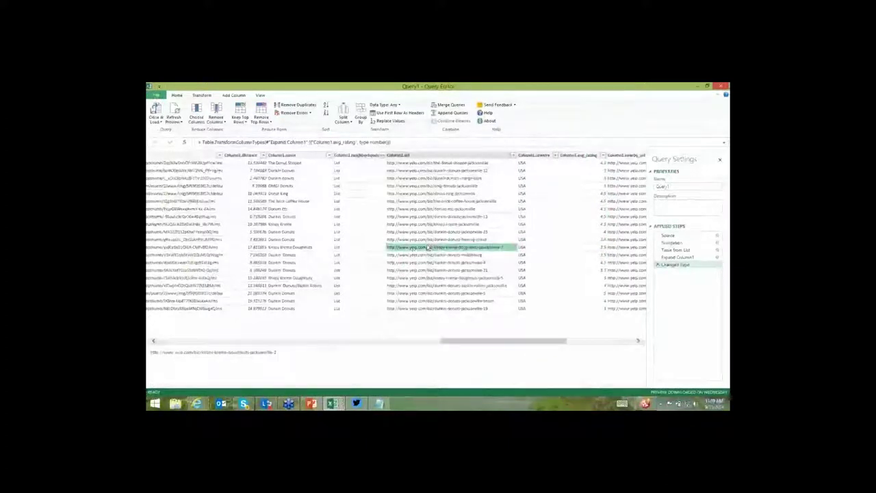
Move the Column1.address1 column further left.
{"action": "scroll", "coordinate": [428, 248], "scroll_direction": "left", "scroll_amount": 5}
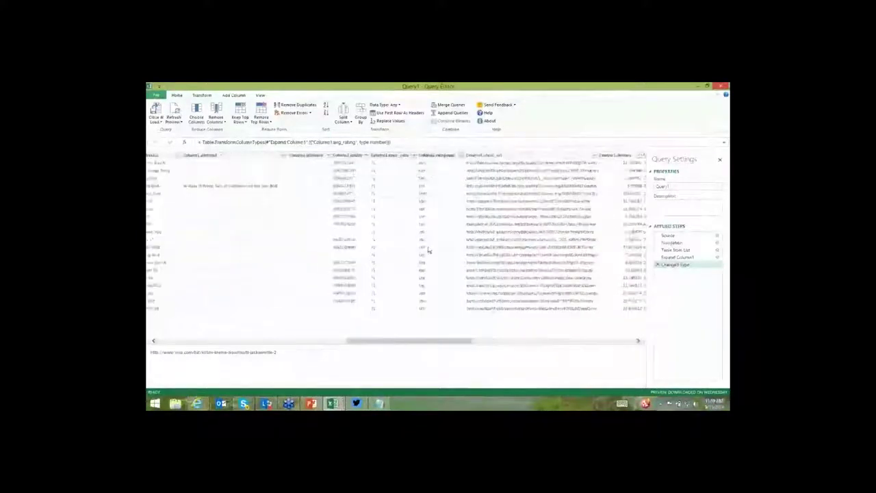
{"action": "scroll", "coordinate": [429, 248], "scroll_direction": "left", "scroll_amount": 5}
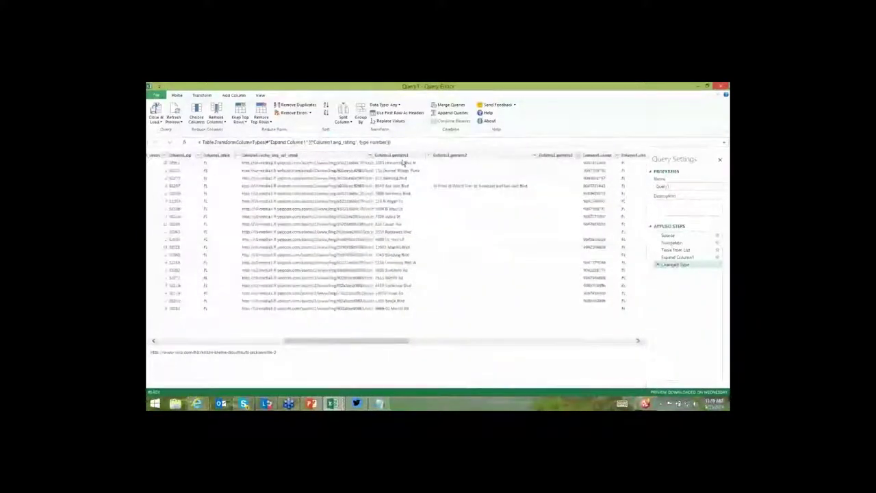
{"action": "left_click", "coordinate": [404, 162]}
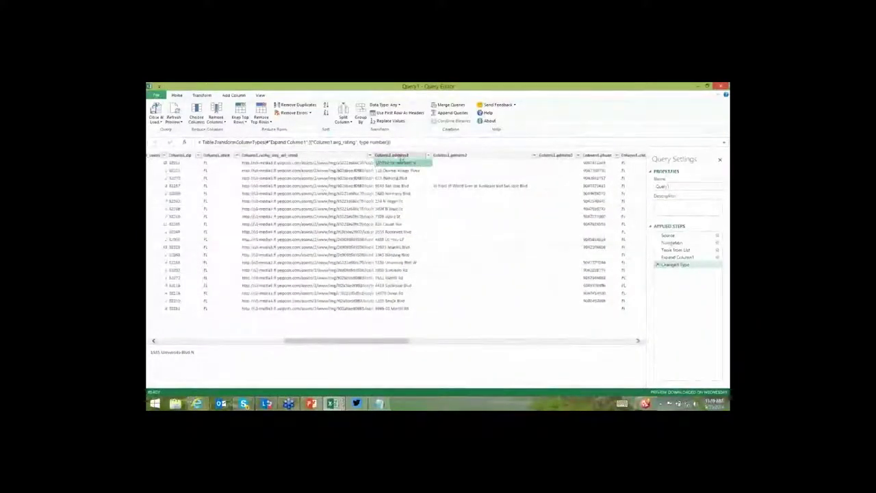
{"action": "left_click", "coordinate": [399, 156]}
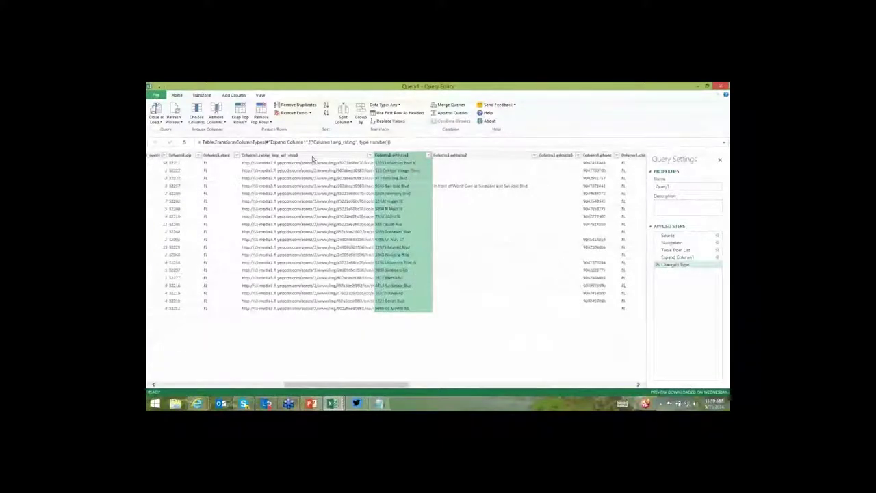
{"action": "left_click_drag", "start_coordinate": [313, 159], "coordinate": [171, 159]}
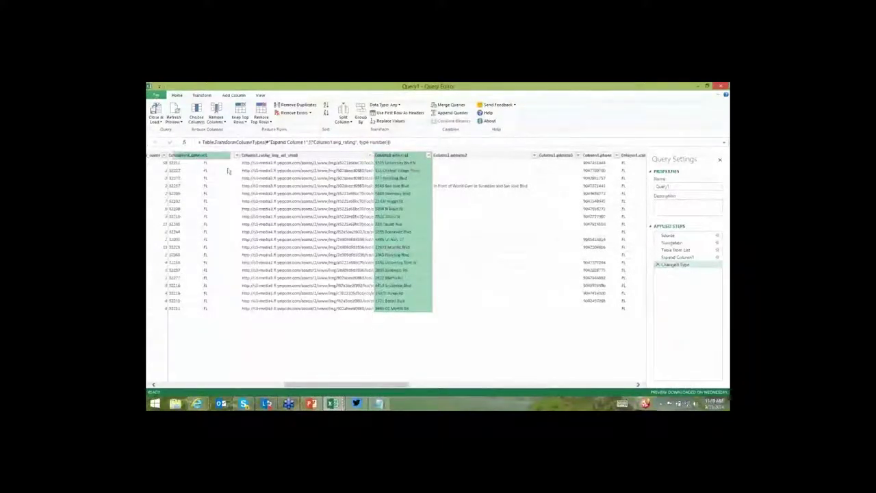
{"action": "left_click", "coordinate": [311, 202]}
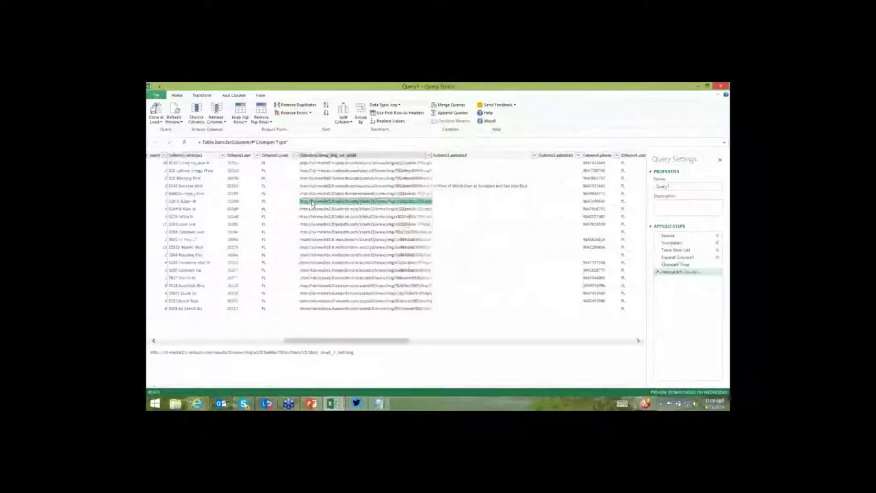
Place the Column1.city column beside address1, next to zip and state.
{"action": "scroll", "coordinate": [312, 200], "scroll_direction": "left", "scroll_amount": 5}
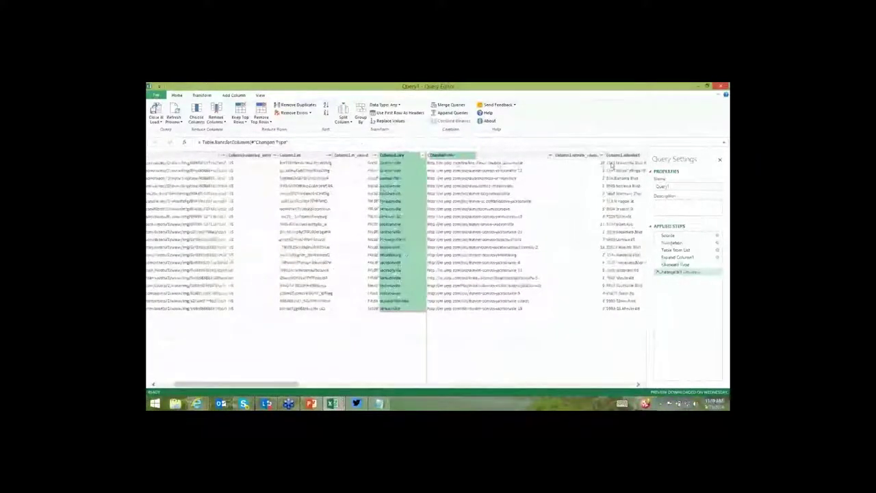
{"action": "left_click_drag", "start_coordinate": [400, 155], "coordinate": [575, 155]}
{"action": "left_click", "coordinate": [583, 240]}
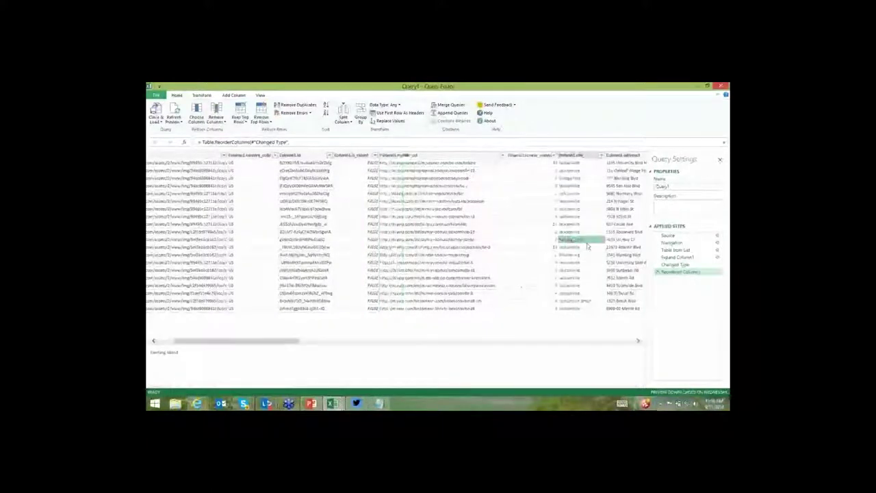
{"action": "scroll", "coordinate": [587, 246], "scroll_direction": "right", "scroll_amount": 5}
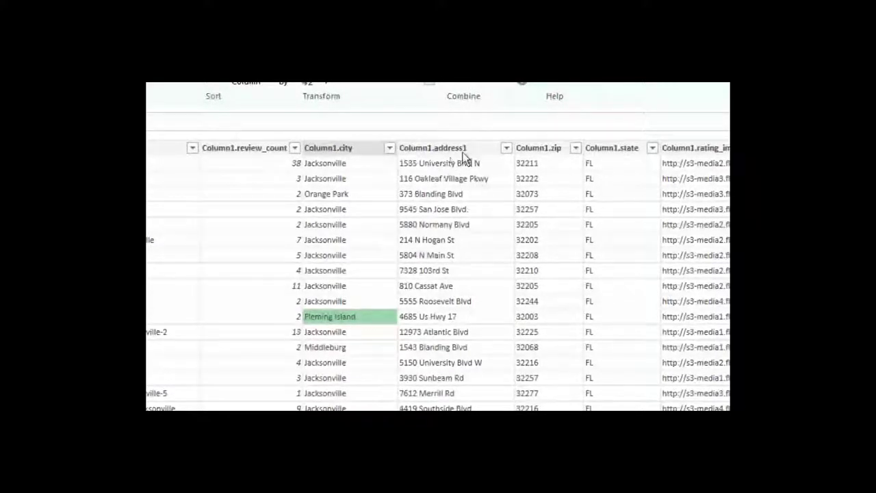
Merge Column1.address1 and Column1.city into a Merged column with a Space separator.
{"action": "left_click", "coordinate": [462, 151]}
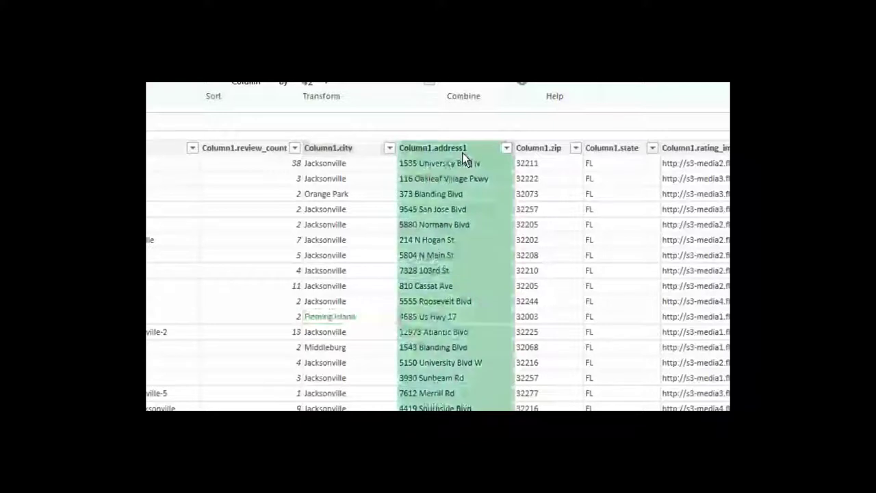
{"action": "left_click", "coordinate": [354, 144], "text": "ctrl"}
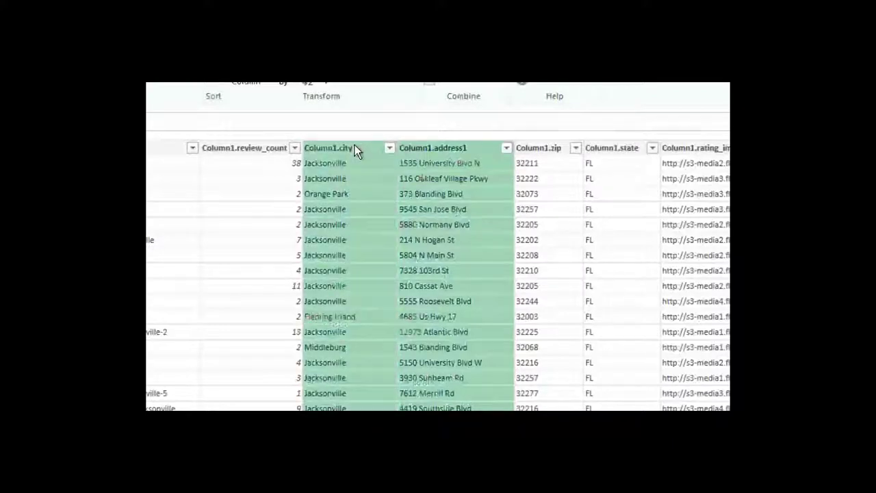
{"action": "right_click", "coordinate": [354, 144]}
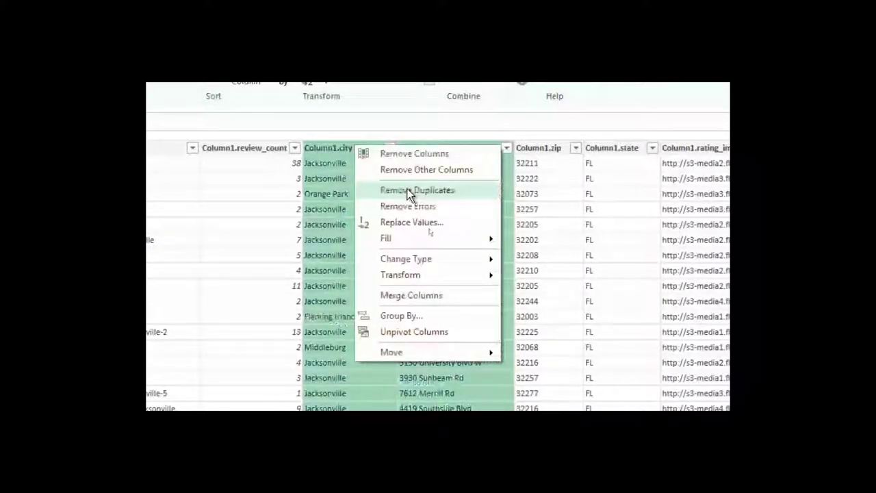
{"action": "left_click", "coordinate": [420, 296]}
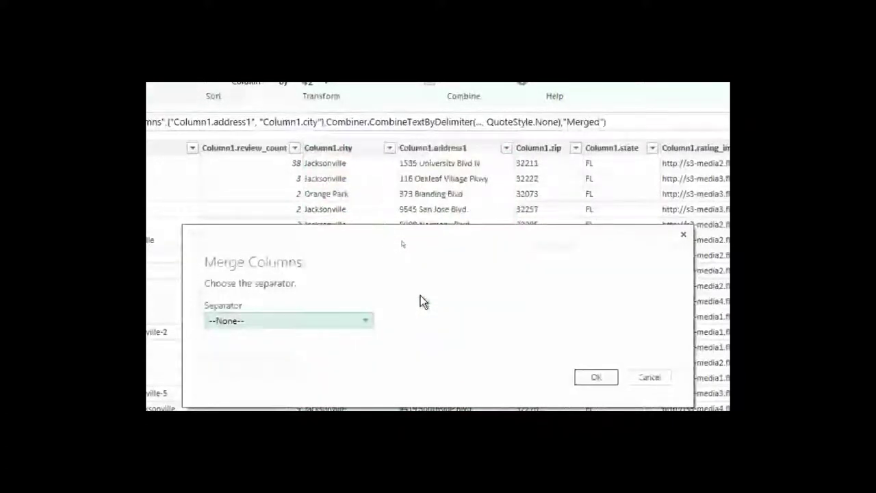
{"action": "left_click", "coordinate": [366, 321]}
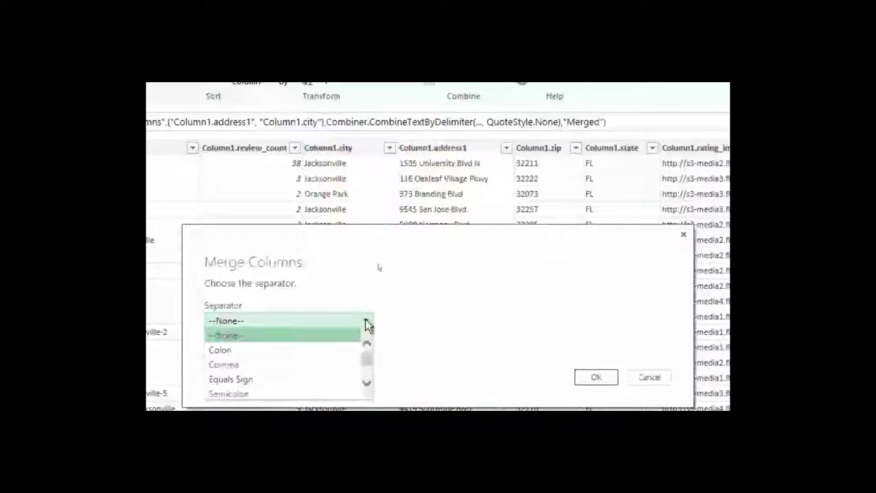
{"action": "scroll", "coordinate": [319, 369], "scroll_direction": "down", "scroll_amount": 1}
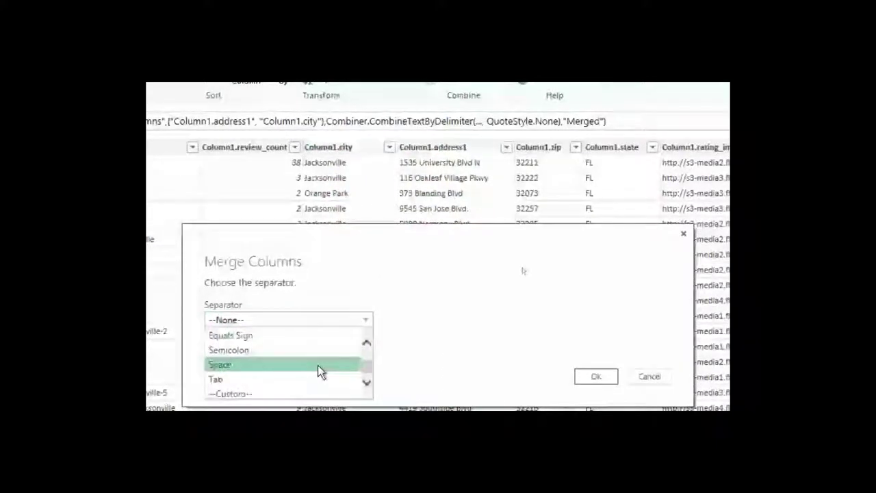
{"action": "left_click", "coordinate": [317, 365]}
{"action": "left_click", "coordinate": [596, 376]}
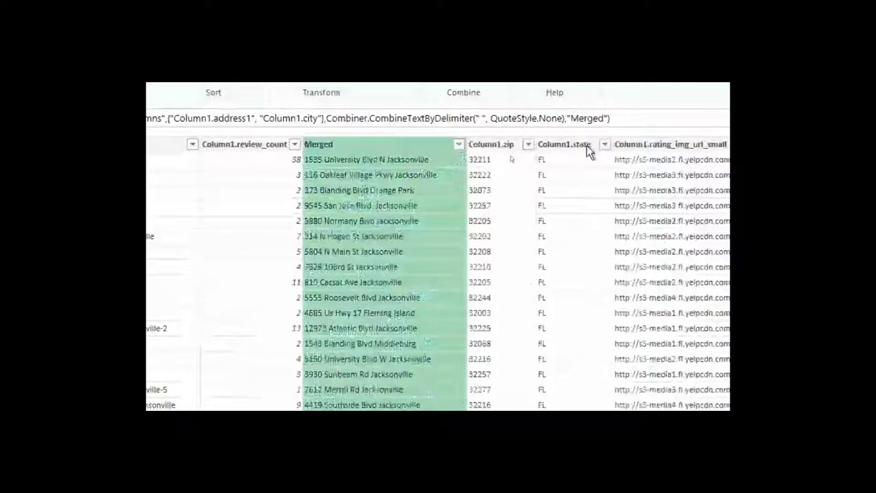
Merge the Merged and Column1.state columns into Merged.1 with a custom comma-space separator.
{"action": "left_click", "coordinate": [586, 145], "text": "ctrl"}
{"action": "right_click", "coordinate": [586, 145]}
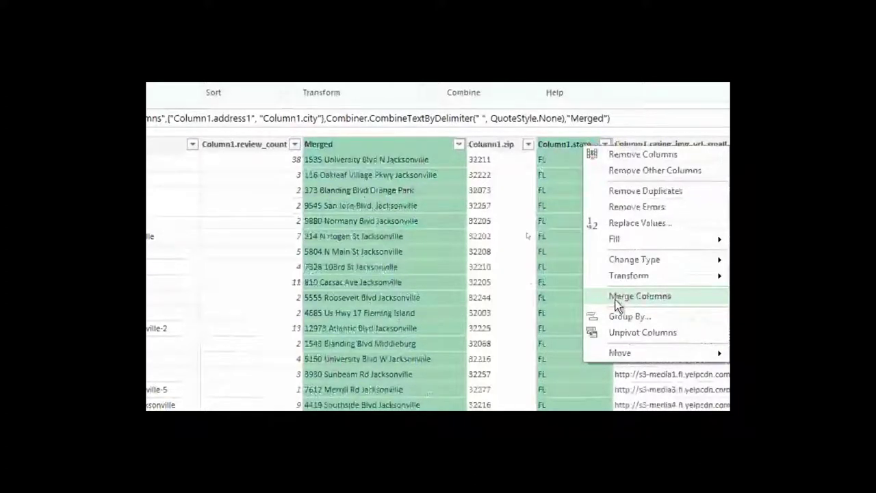
{"action": "left_click", "coordinate": [630, 296]}
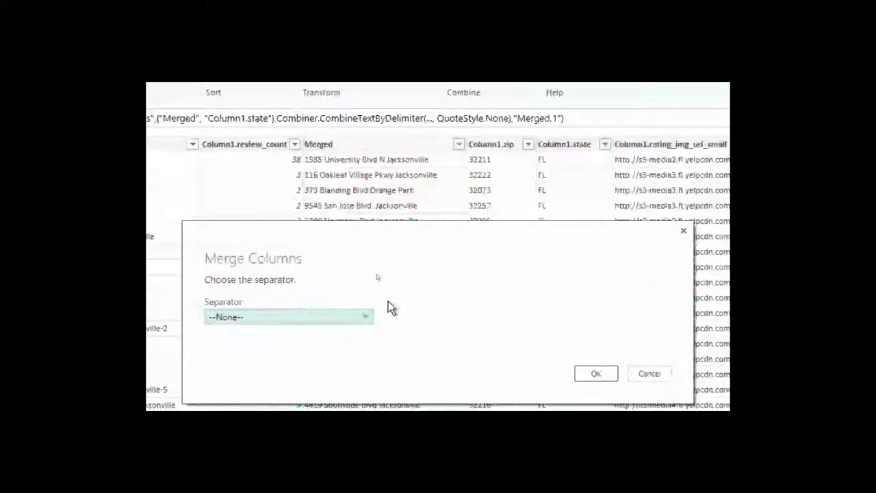
{"action": "left_click", "coordinate": [342, 316]}
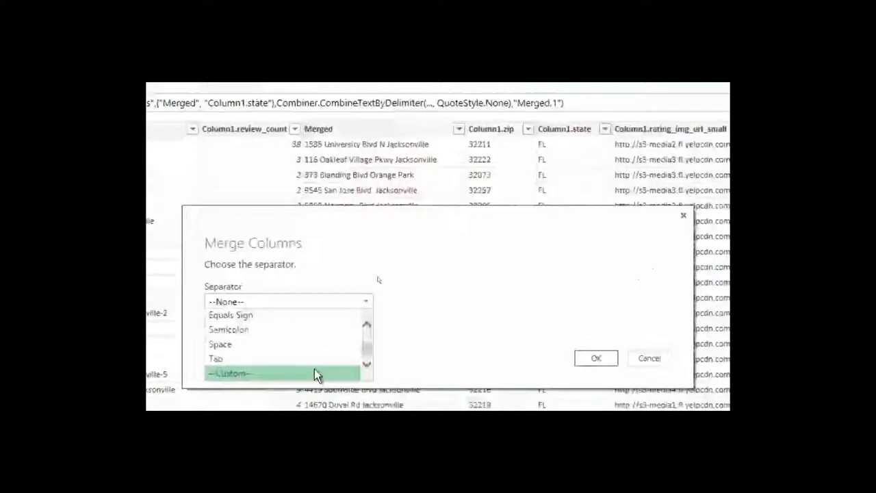
{"action": "left_click", "coordinate": [317, 373]}
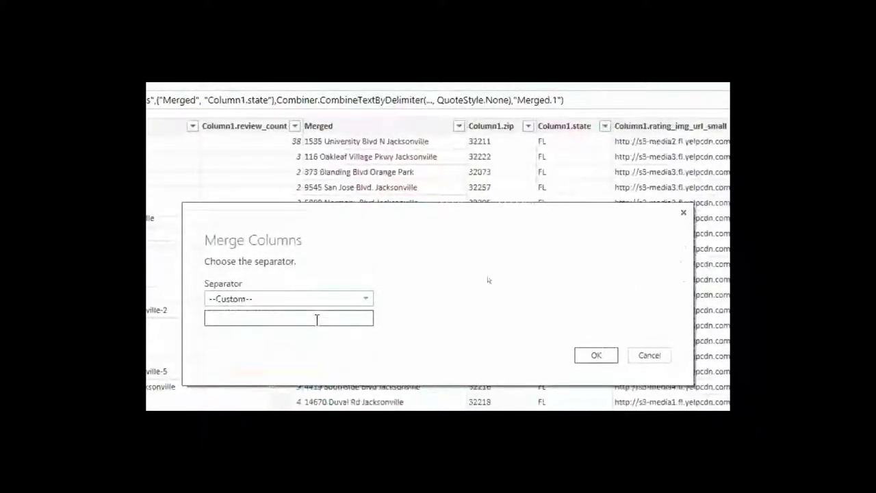
{"action": "left_click", "coordinate": [317, 320]}
{"action": "type", "text": ","}
{"action": "left_click", "coordinate": [581, 353]}
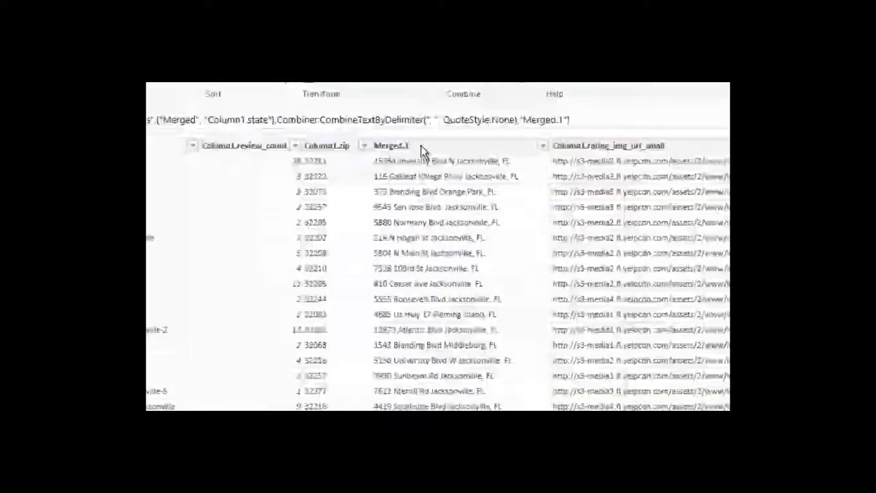
{"action": "left_click", "coordinate": [420, 145]}
Merge Merged.1 and Column1.zip with a Space separator into a column named FullAddress.
{"action": "left_click", "coordinate": [343, 155], "text": "ctrl"}
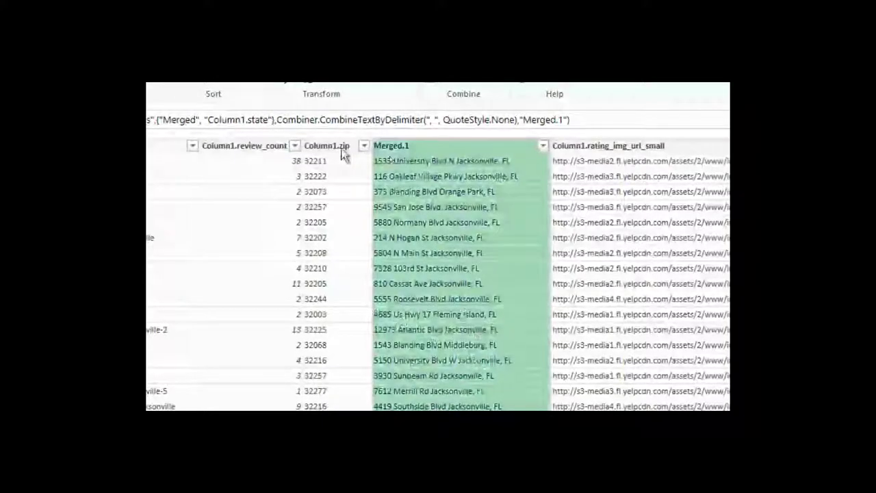
{"action": "right_click", "coordinate": [344, 155]}
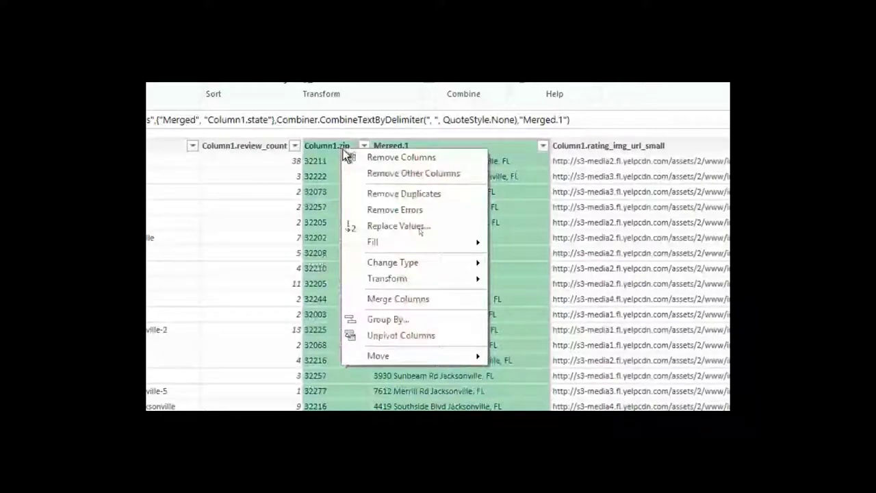
{"action": "left_click", "coordinate": [402, 299]}
{"action": "left_click", "coordinate": [362, 318]}
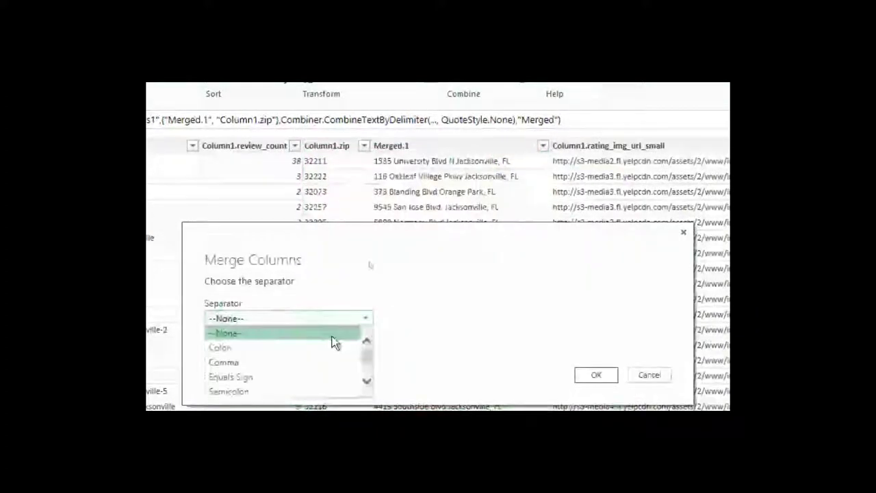
{"action": "scroll", "coordinate": [314, 353], "scroll_direction": "down", "scroll_amount": 1}
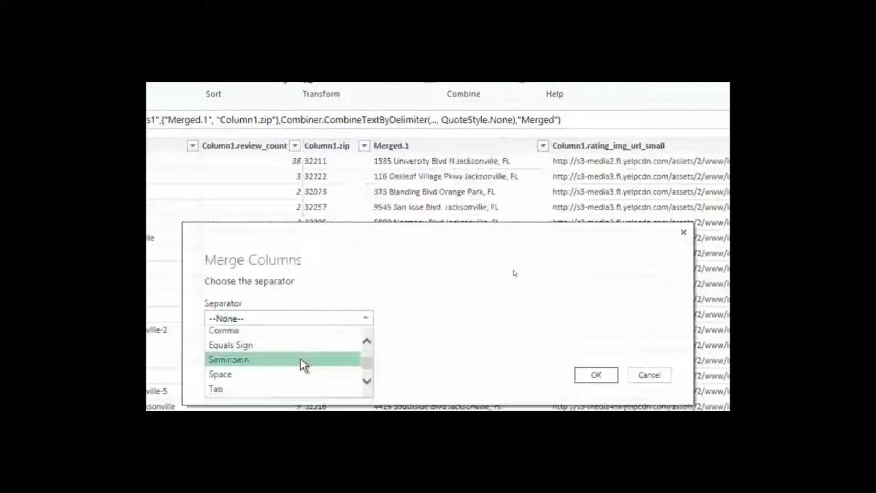
{"action": "left_click", "coordinate": [301, 374]}
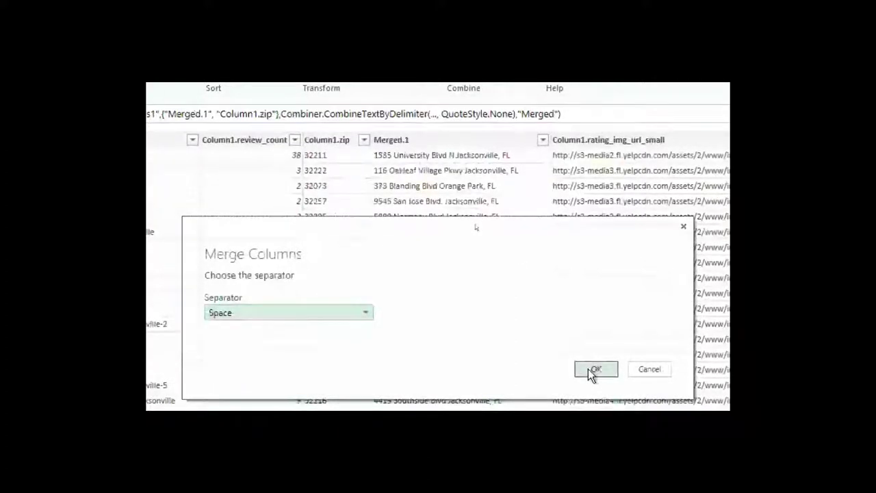
{"action": "left_click", "coordinate": [592, 370]}
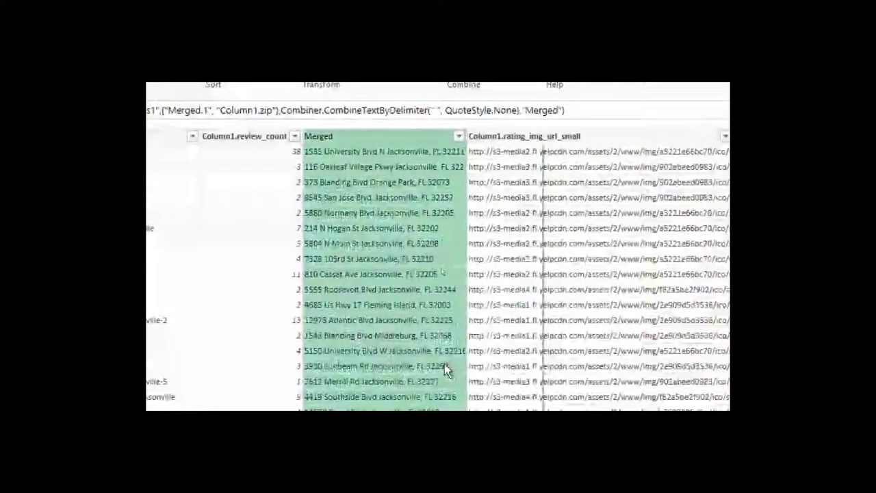
{"action": "type", "text": "FullAd"}
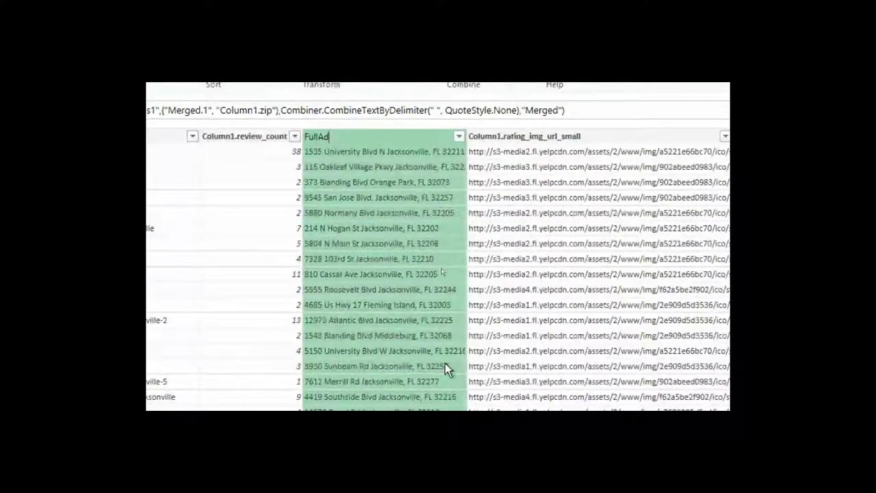
{"action": "type", "text": "dress"}
{"action": "key", "text": "Return"}
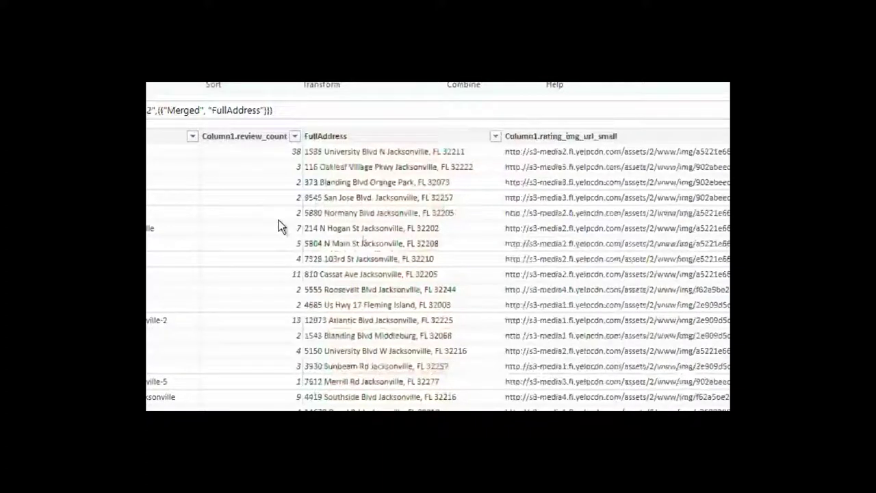
Change the Column1.review_count column's type to Whole Number.
{"action": "right_click", "coordinate": [236, 137]}
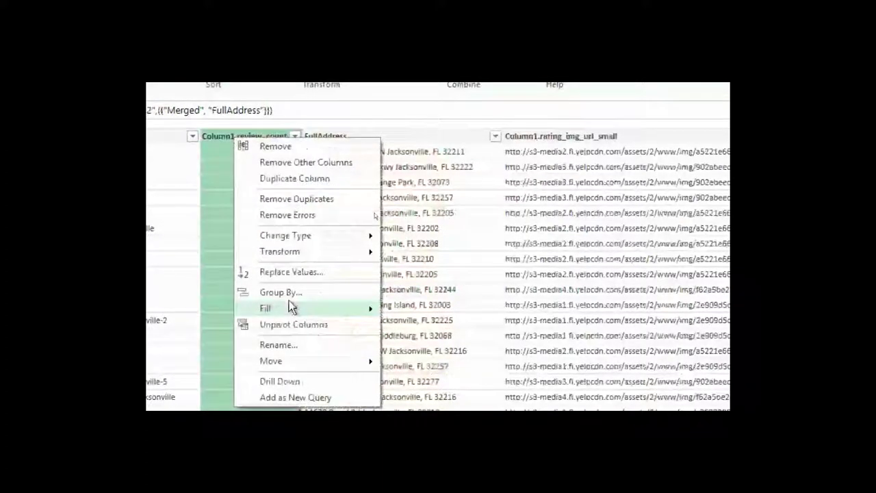
{"action": "mouse_move", "coordinate": [310, 251]}
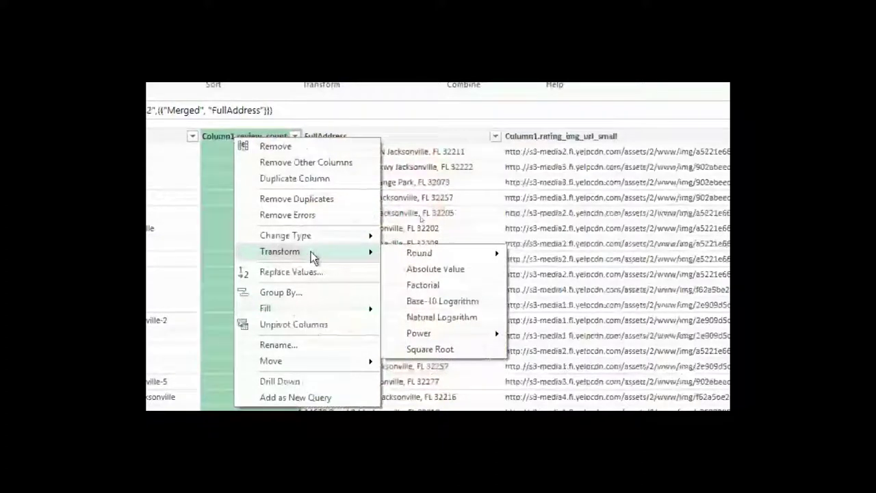
{"action": "mouse_move", "coordinate": [310, 235]}
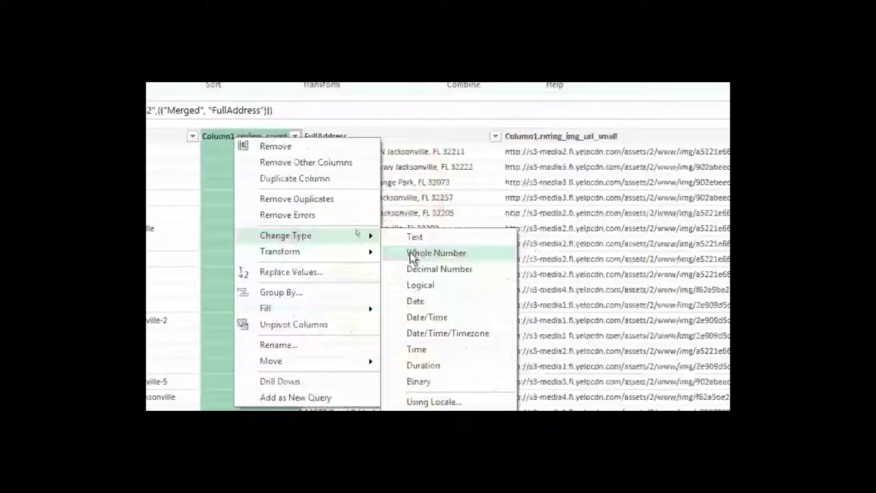
{"action": "left_click", "coordinate": [411, 255]}
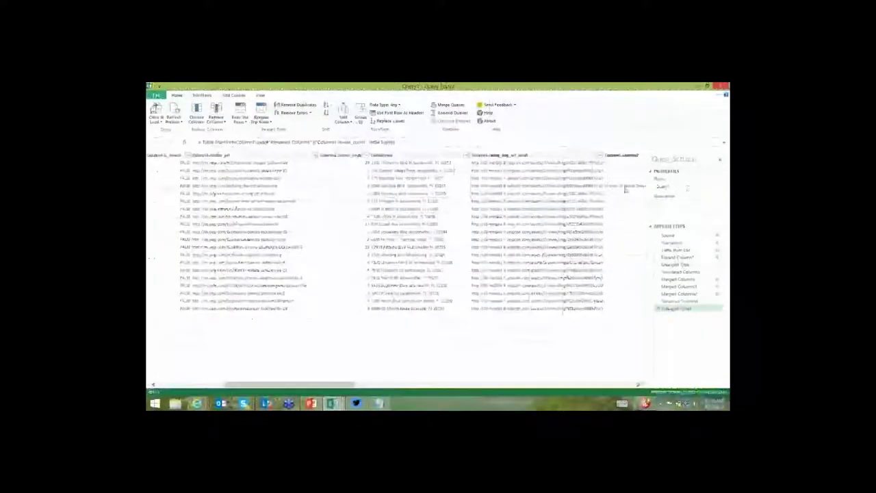
Enter Consultant as the query name in Query Settings.
{"action": "type", "text": "Consultant"}
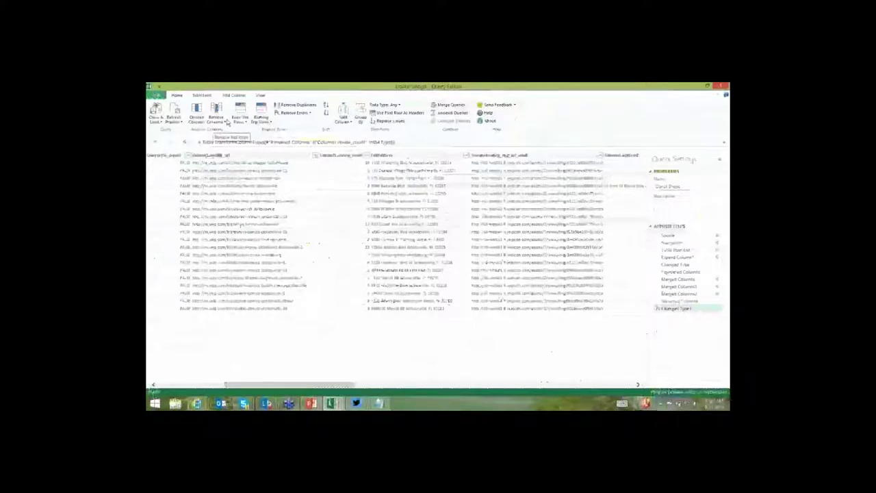
Use Close & Load To to load the query results into a new worksheet.
{"action": "left_click", "coordinate": [161, 122]}
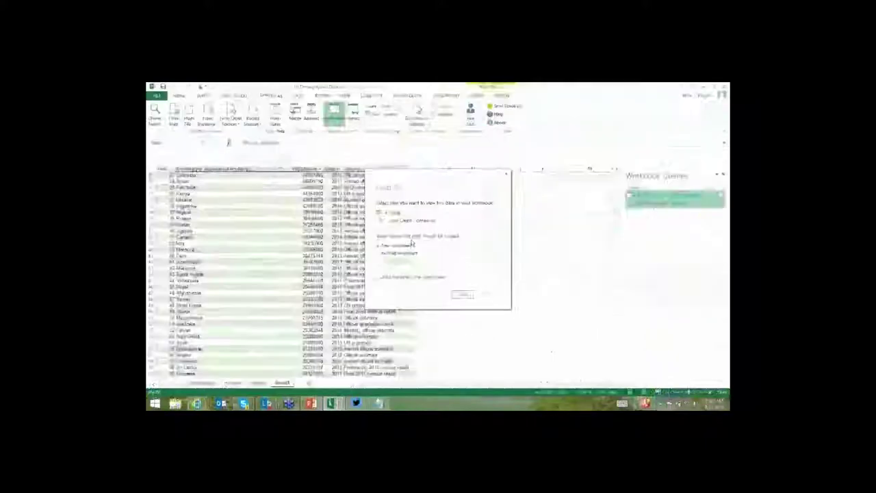
{"action": "left_click", "coordinate": [462, 295]}
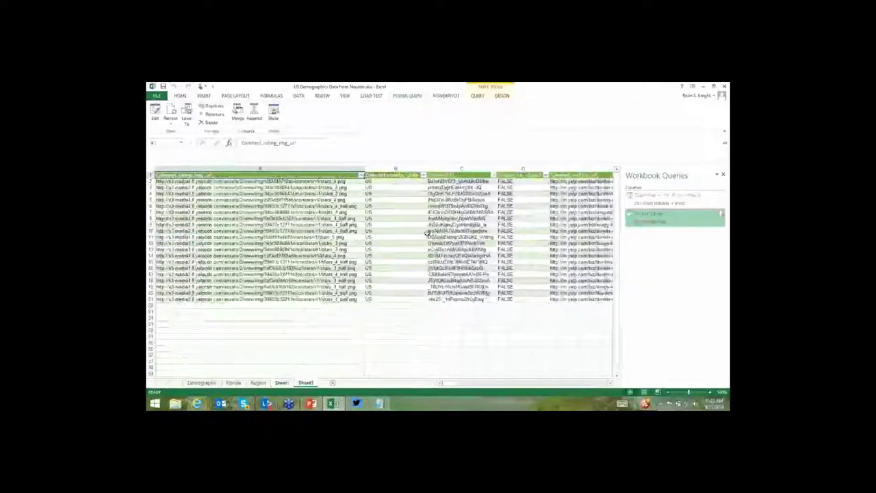
Share the query, then try a Power Query Online Search, close it, and return to Home.
{"action": "left_click", "coordinate": [254, 111]}
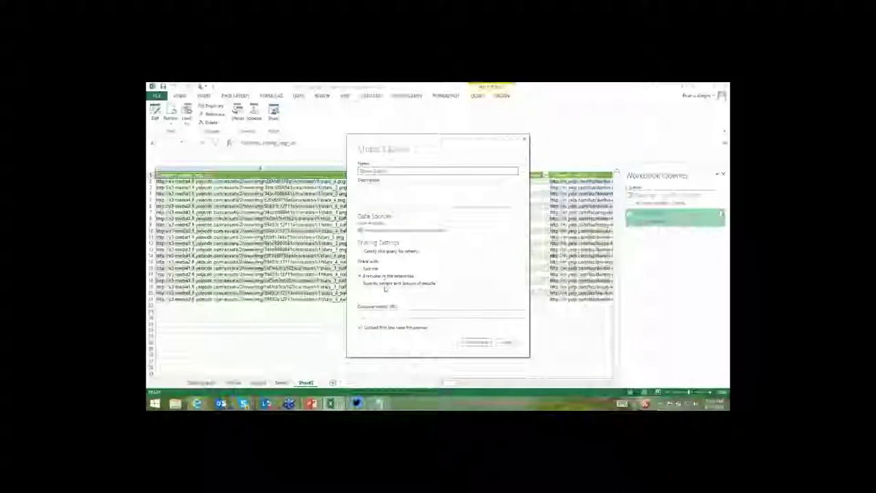
{"action": "left_click", "coordinate": [477, 342]}
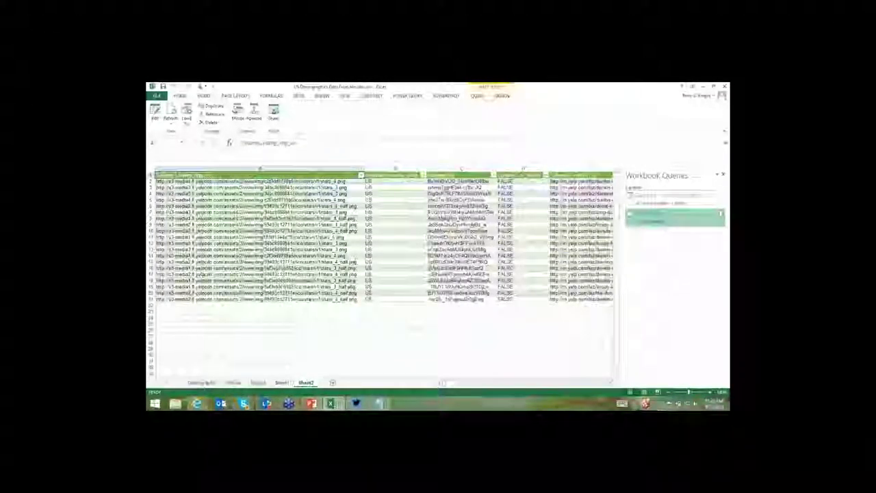
{"action": "left_click", "coordinate": [413, 97]}
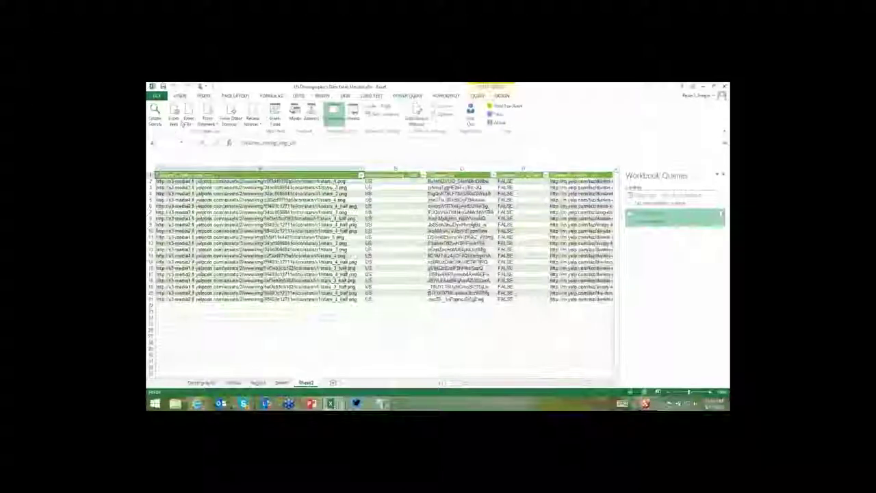
{"action": "left_click", "coordinate": [156, 115]}
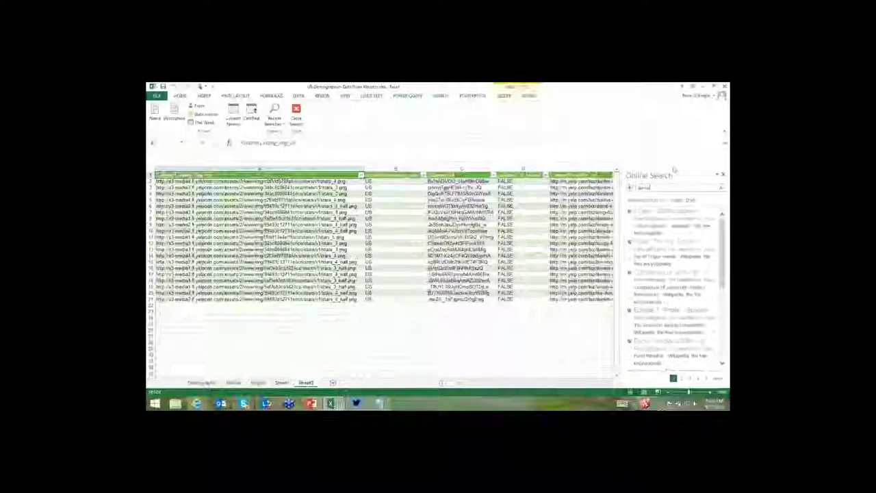
{"action": "left_click", "coordinate": [643, 200]}
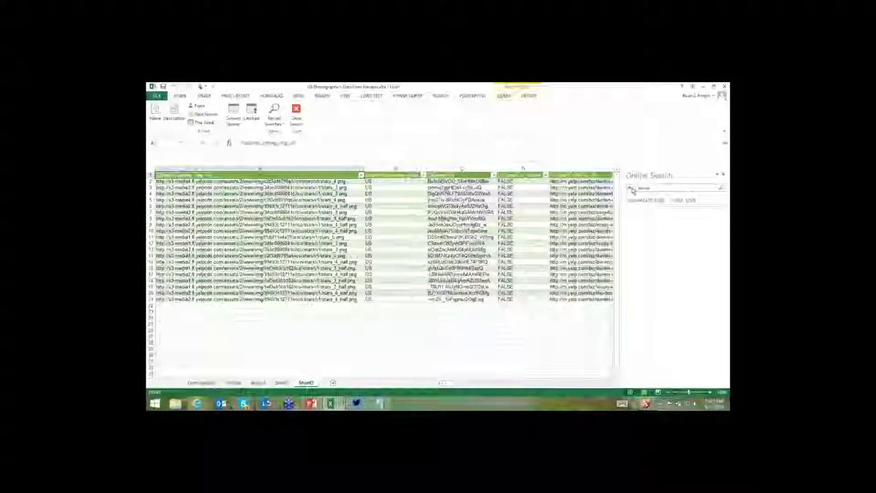
{"action": "left_click", "coordinate": [722, 175]}
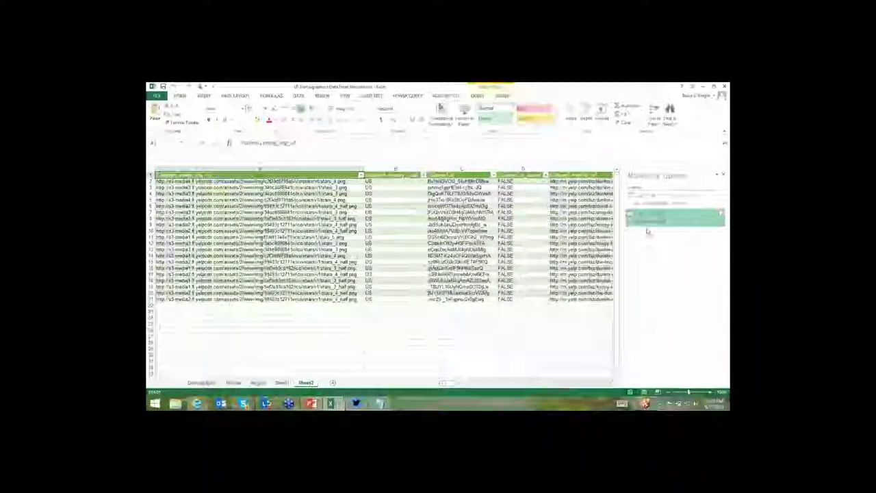
{"action": "left_click", "coordinate": [524, 232]}
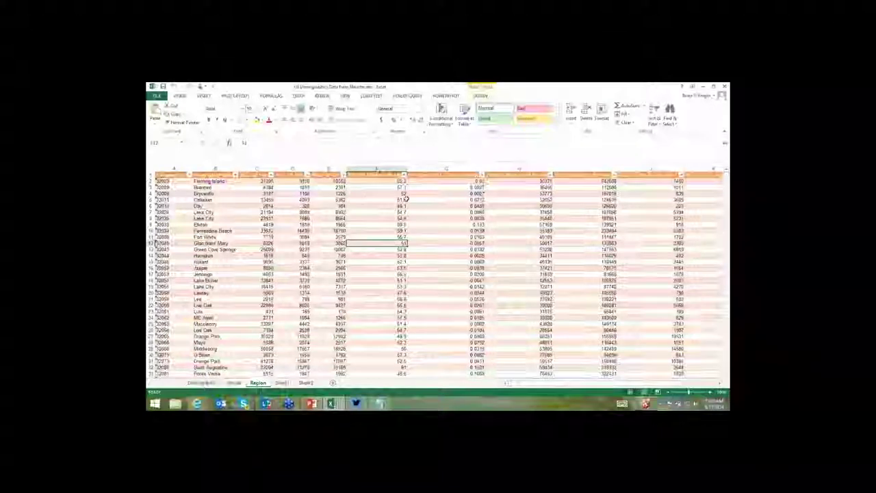
Scan the Region sheet's data from column I to the last column and back to the first.
{"action": "left_click", "coordinate": [668, 205]}
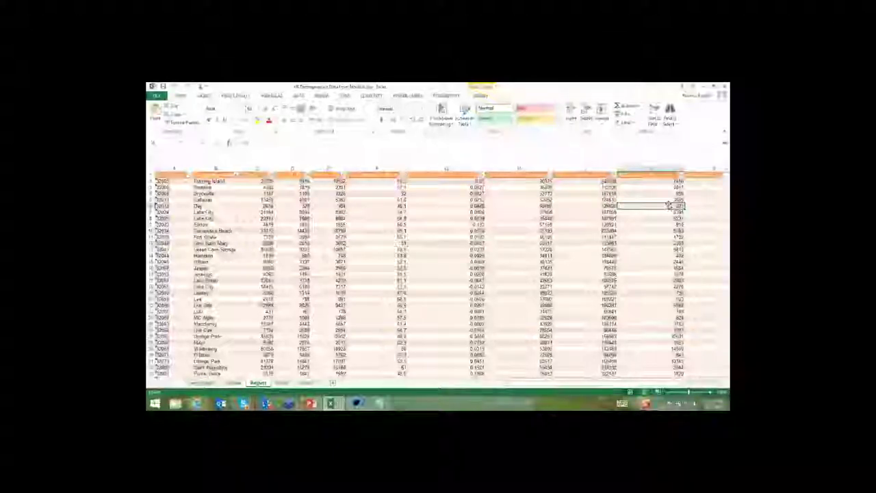
{"action": "key", "text": "Right"}
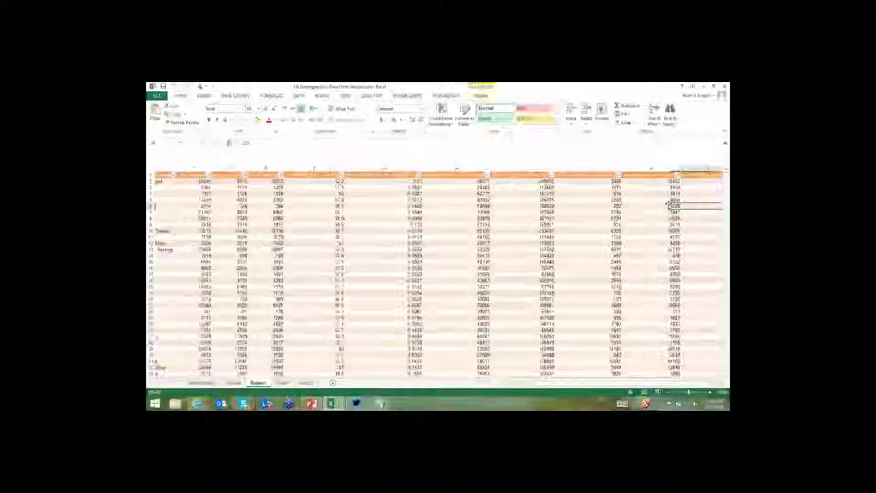
{"action": "key", "text": "Home"}
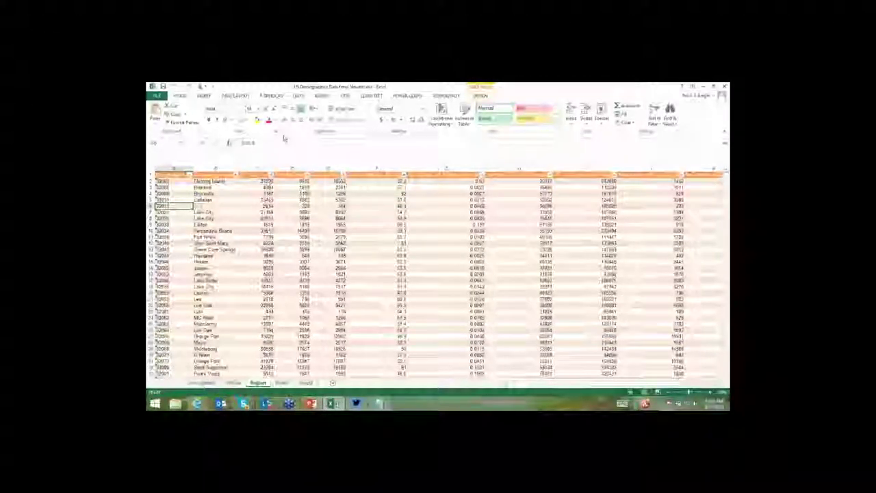
{"action": "left_click", "coordinate": [205, 97]}
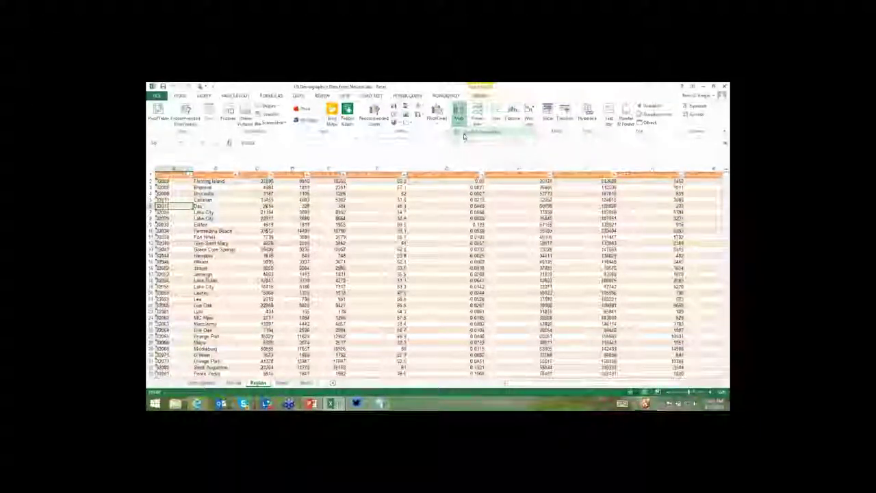
Launch Power Map from Insert > Map and start a New Tour.
{"action": "left_click", "coordinate": [463, 133]}
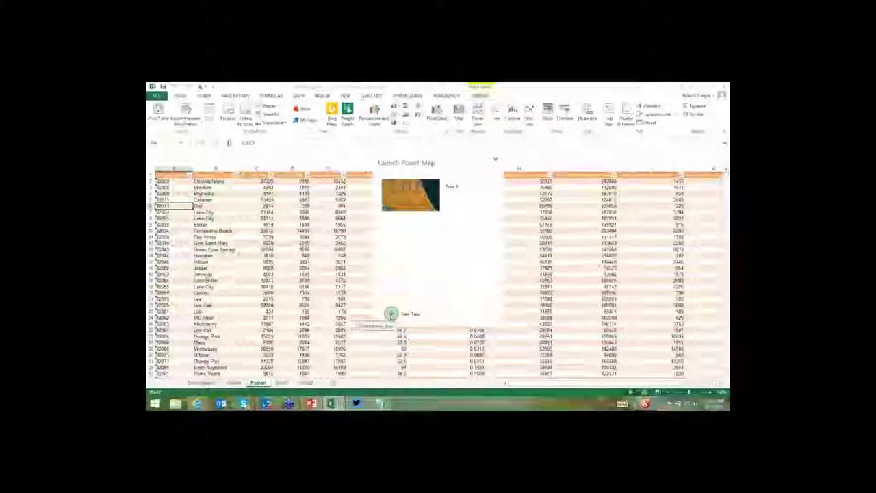
{"action": "left_click", "coordinate": [392, 315]}
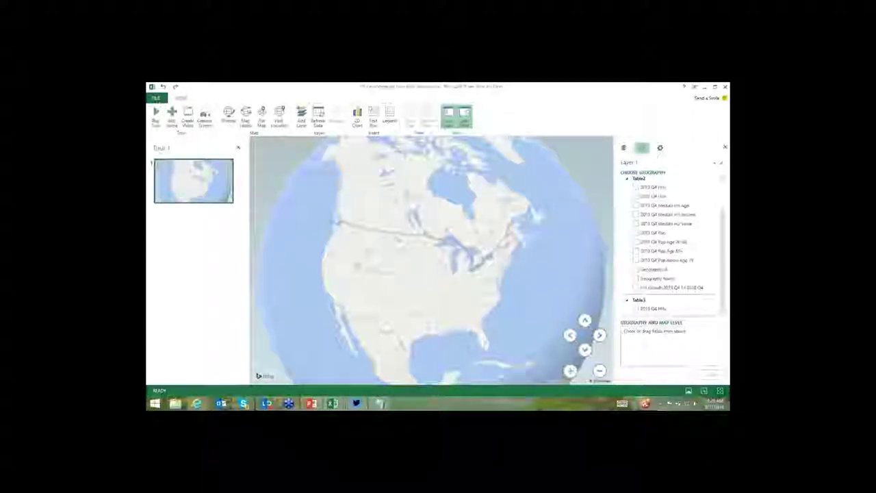
Locate the data by its Geography field and plot 2013 Q4 Pop as column height.
{"action": "left_click", "coordinate": [636, 270]}
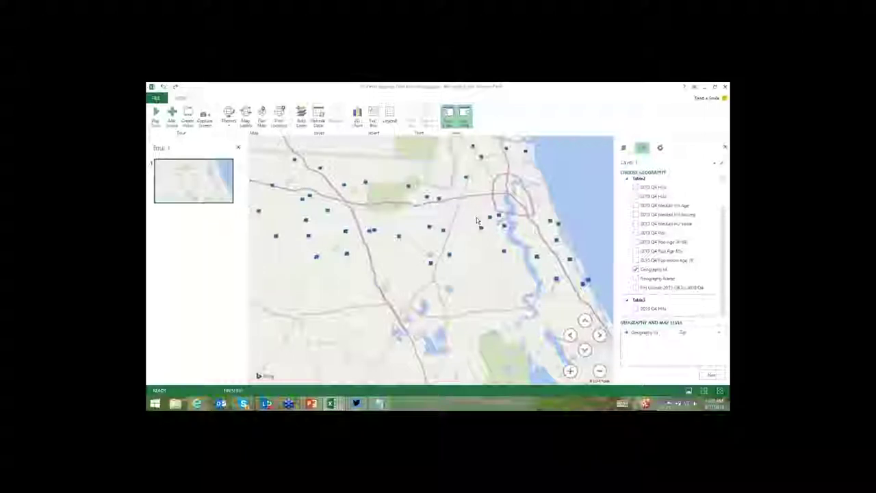
{"action": "left_click", "coordinate": [710, 374]}
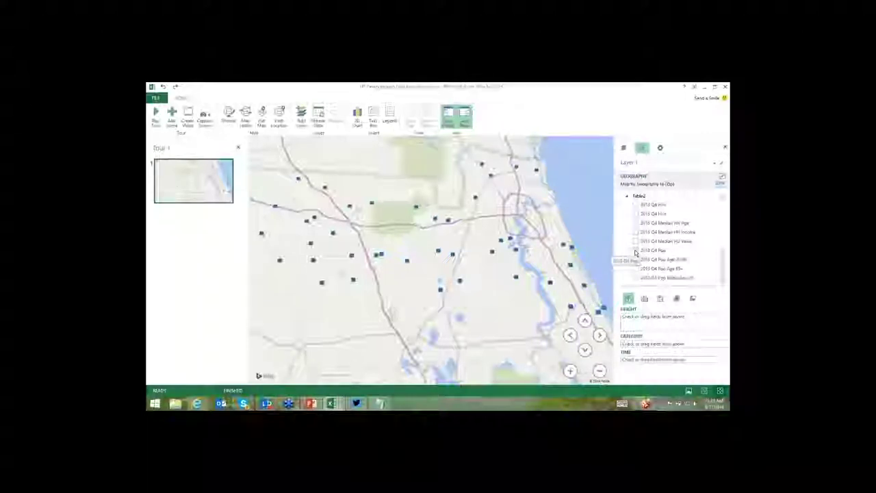
{"action": "left_click", "coordinate": [635, 253]}
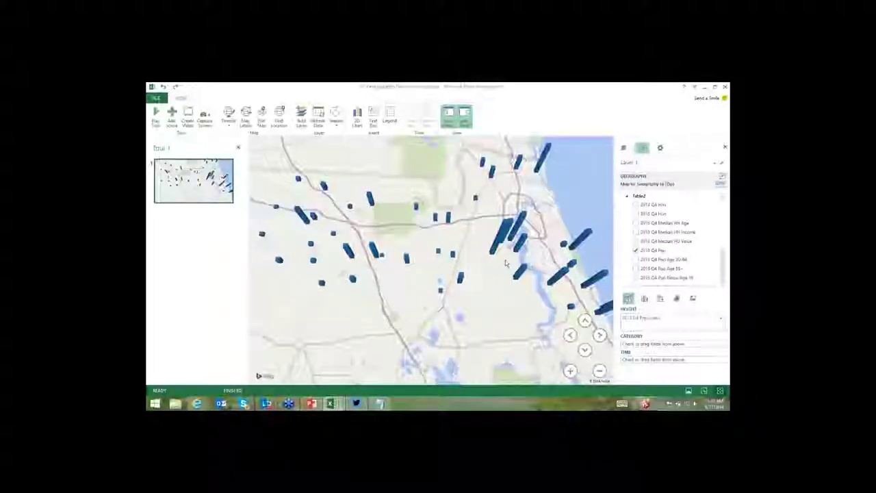
Pan the map to recentre on Jacksonville and tilt it so the columns look taller.
{"action": "key", "text": "Down"}
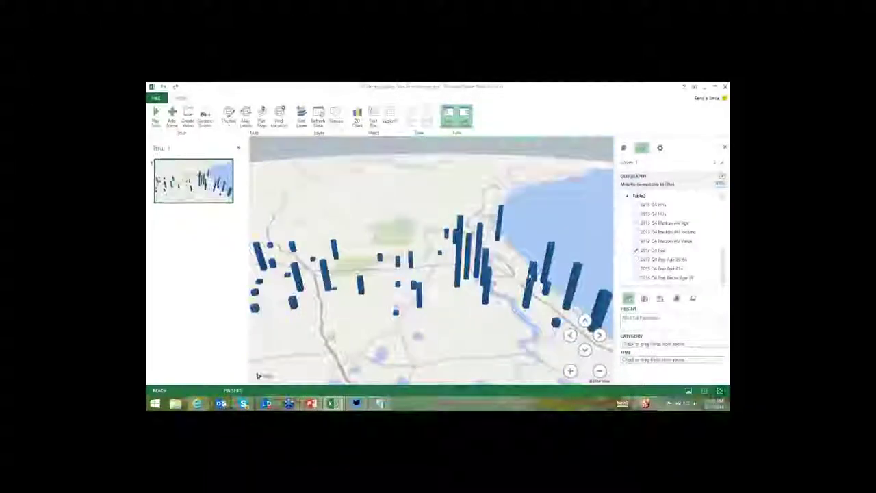
{"action": "left_click_drag", "start_coordinate": [460, 304], "coordinate": [470, 338]}
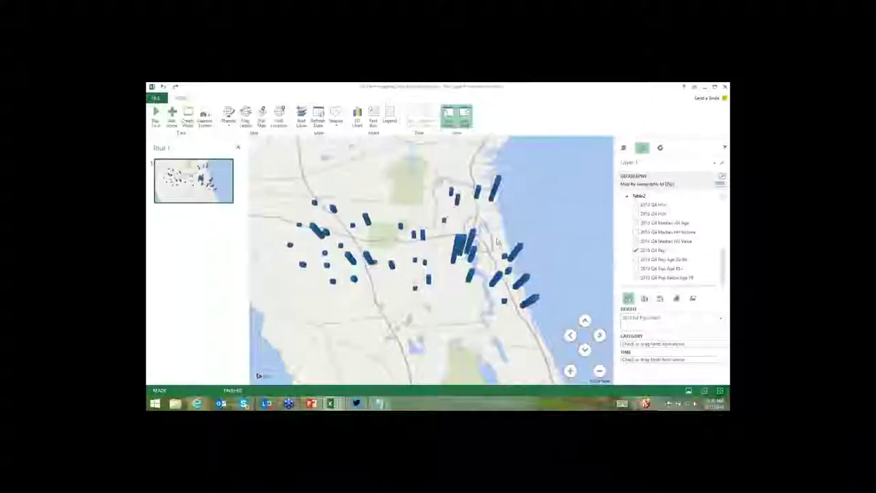
{"action": "left_click", "coordinate": [585, 350]}
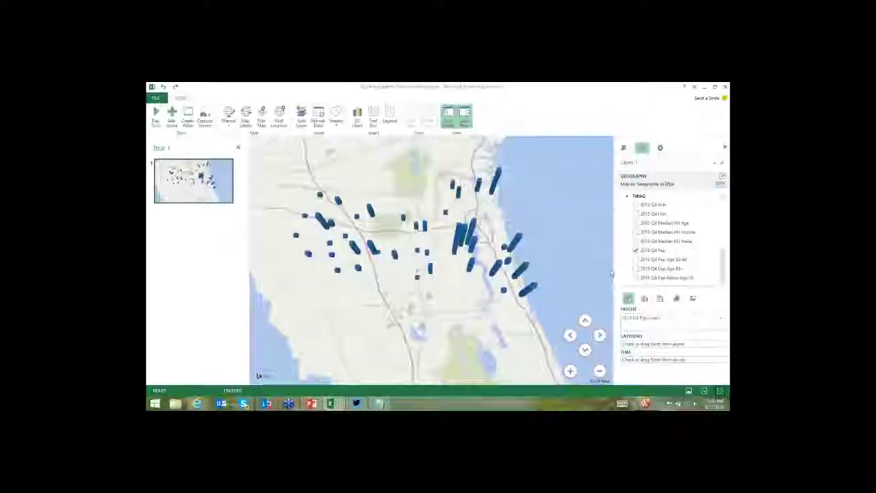
{"action": "left_click", "coordinate": [584, 350]}
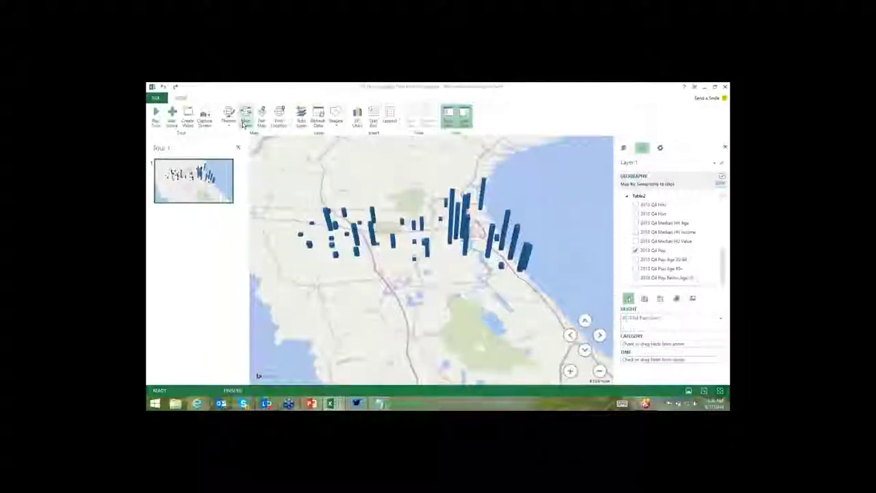
Turn on Map Labels and zoom out to take in the whole Jacksonville area.
{"action": "left_click", "coordinate": [243, 122]}
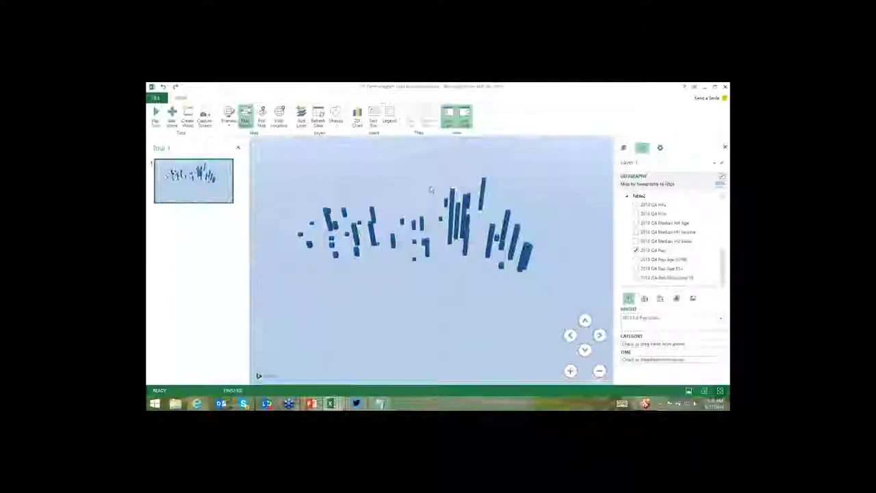
{"action": "scroll", "coordinate": [462, 249], "scroll_direction": "up", "scroll_amount": 10}
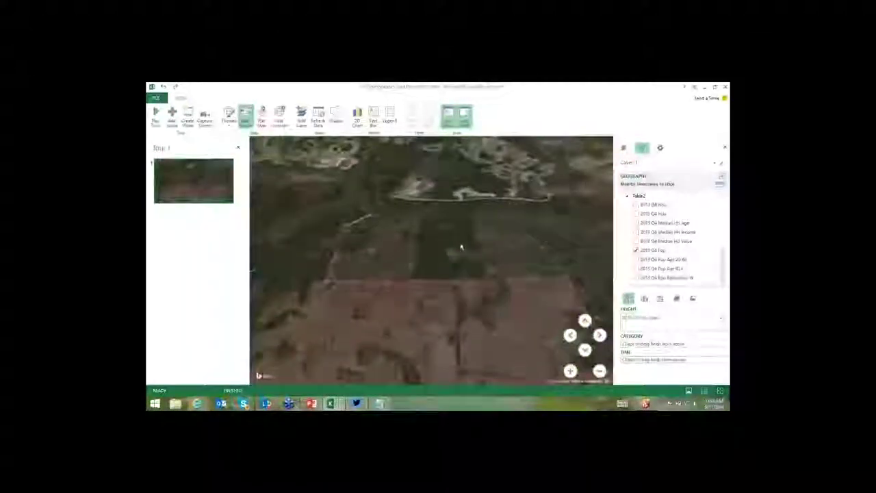
{"action": "scroll", "coordinate": [462, 247], "scroll_direction": "down", "scroll_amount": 10}
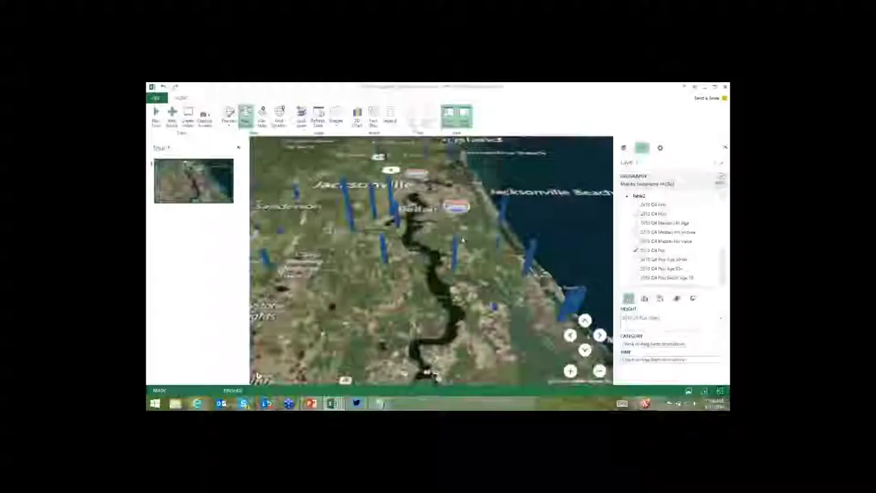
{"action": "scroll", "coordinate": [463, 238], "scroll_direction": "down", "scroll_amount": 3}
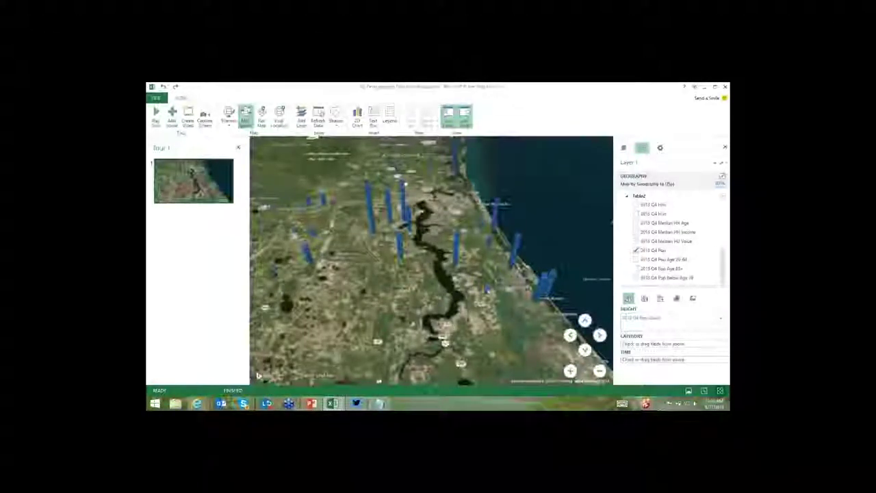
{"action": "mouse_move", "coordinate": [487, 291]}
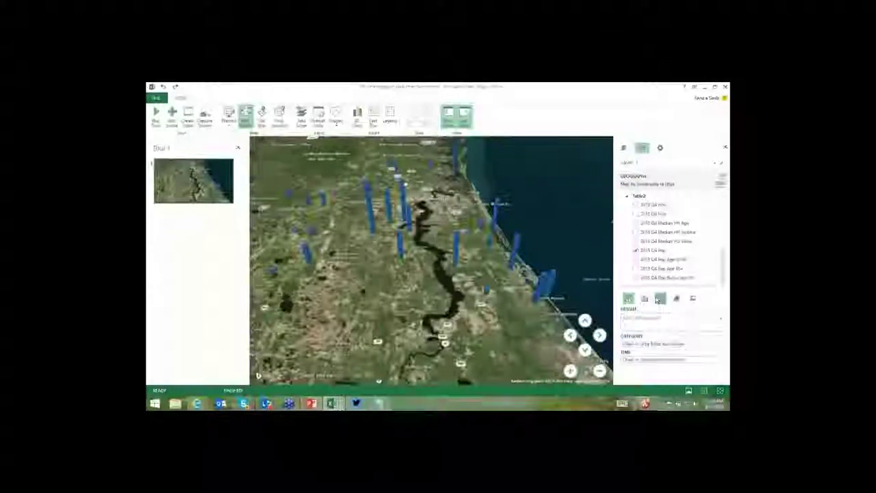
Try Layer 1's 2013 Q4 Pop as Bubbles, then switch it to a Heat Map.
{"action": "left_click", "coordinate": [658, 299]}
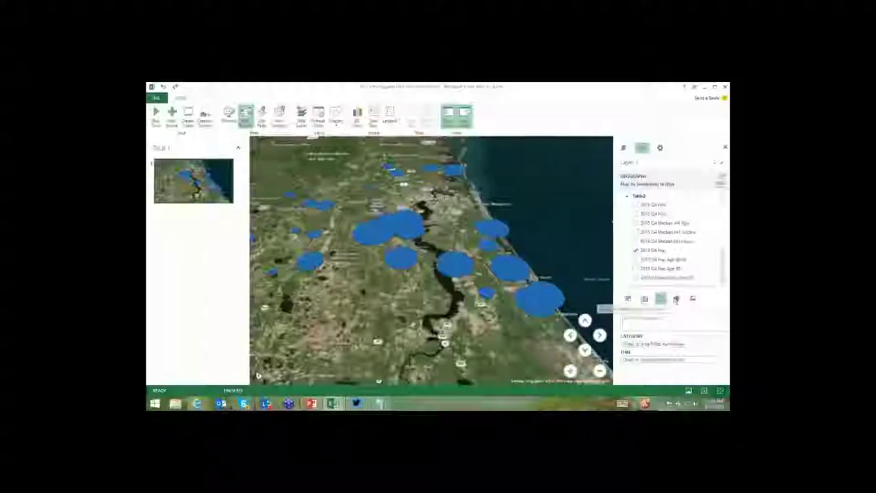
{"action": "left_click", "coordinate": [676, 298]}
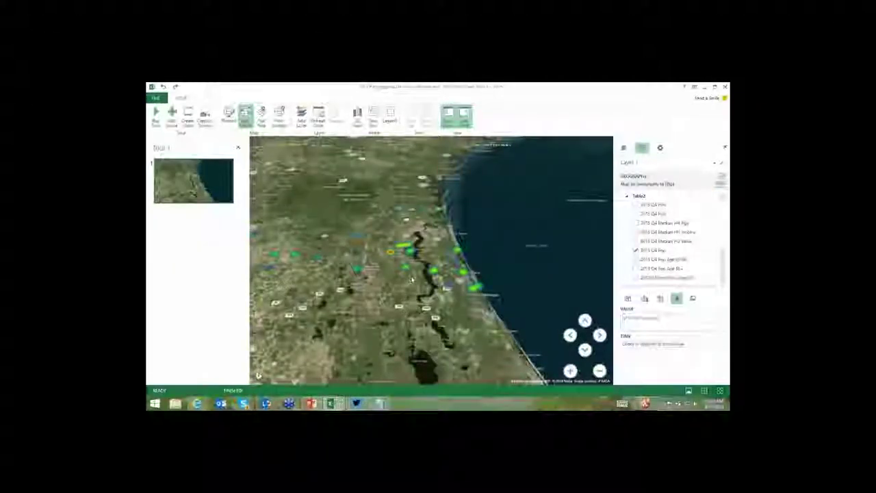
{"action": "scroll", "coordinate": [412, 280], "scroll_direction": "up", "scroll_amount": 5}
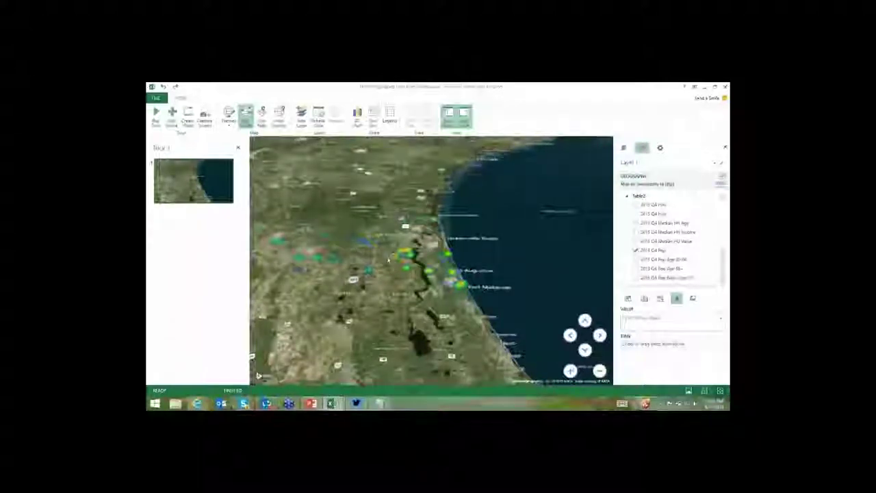
{"action": "scroll", "coordinate": [387, 260], "scroll_direction": "down", "scroll_amount": 5}
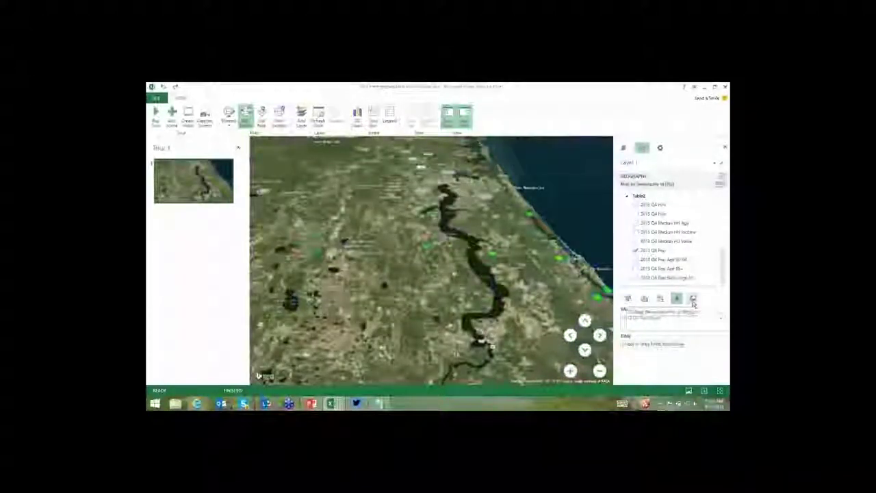
Switch Layer 1 to the Region visualization, shading Jacksonville zip codes blue by 2013 Q4 Pop.
{"action": "left_click", "coordinate": [692, 300]}
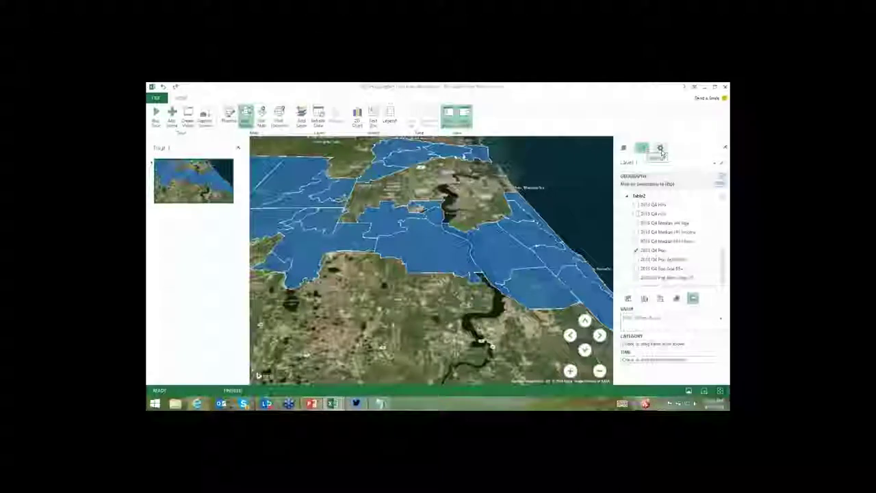
Lower Layer 1's Color Scale in Layer Options so the blue population regions appear lighter.
{"action": "left_click", "coordinate": [660, 150]}
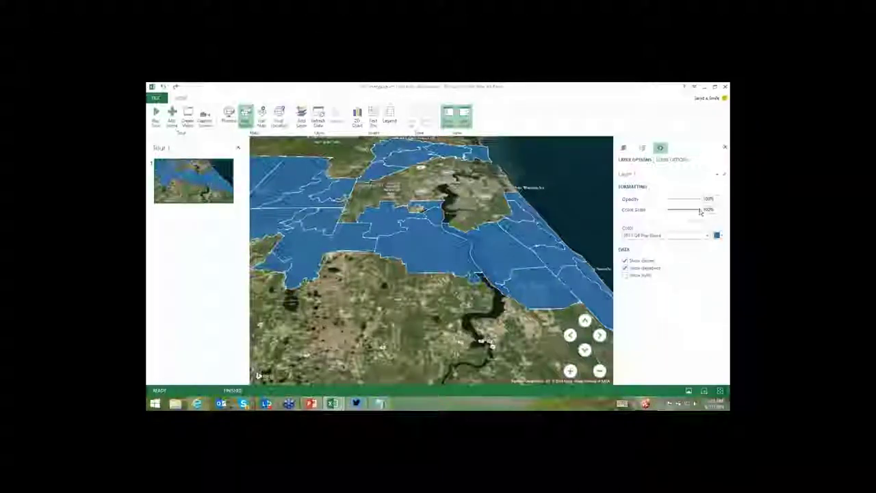
{"action": "left_click_drag", "start_coordinate": [684, 209], "coordinate": [671, 209]}
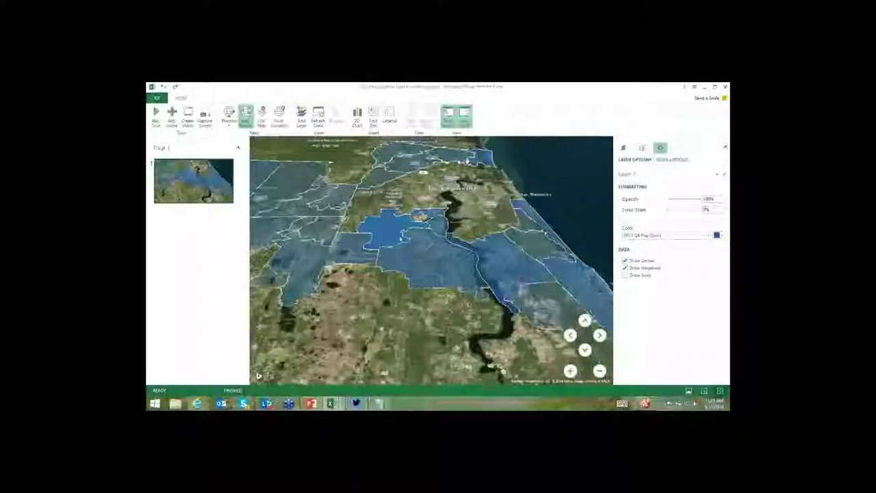
{"action": "mouse_move", "coordinate": [392, 232]}
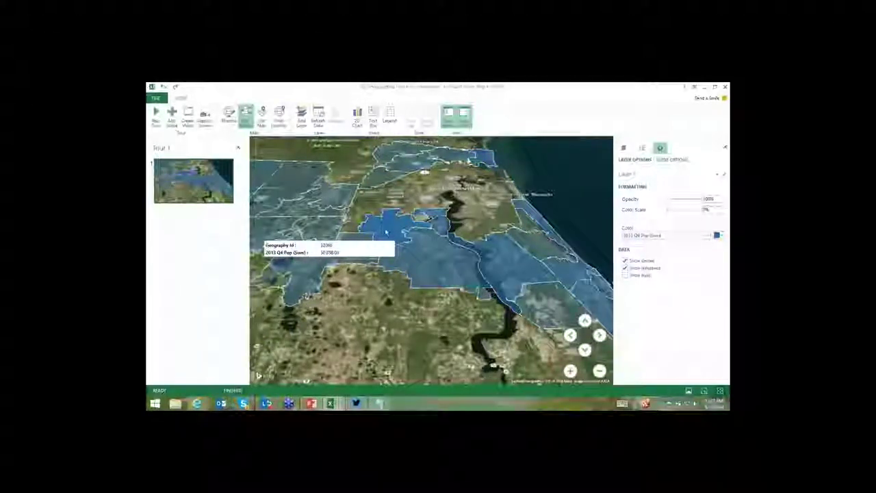
{"action": "scroll", "coordinate": [385, 231], "scroll_direction": "up", "scroll_amount": 5}
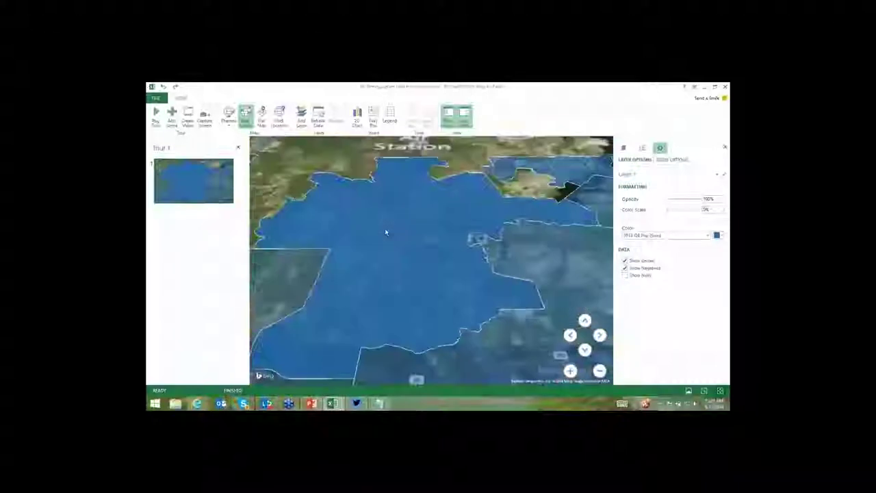
{"action": "scroll", "coordinate": [385, 231], "scroll_direction": "down", "scroll_amount": 5}
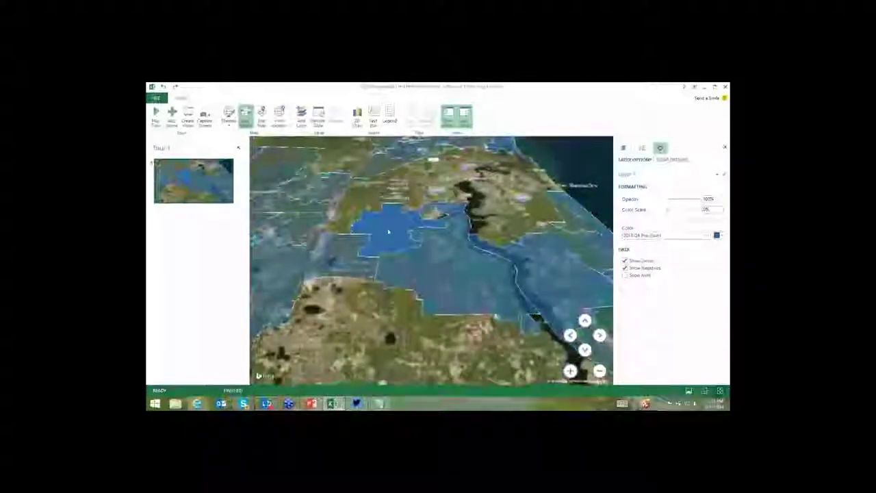
{"action": "left_click", "coordinate": [623, 149]}
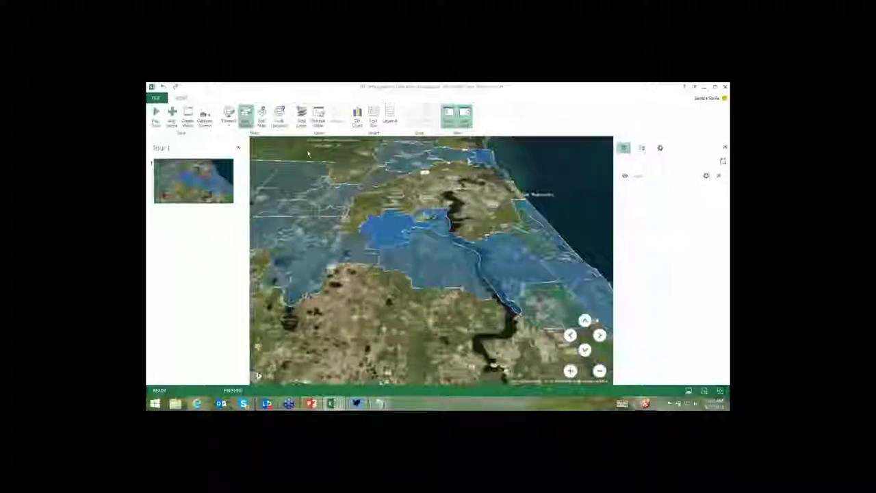
Add Layer 2 locating the Dream Shops table by FullAddress with Full Address geography.
{"action": "left_click", "coordinate": [302, 118]}
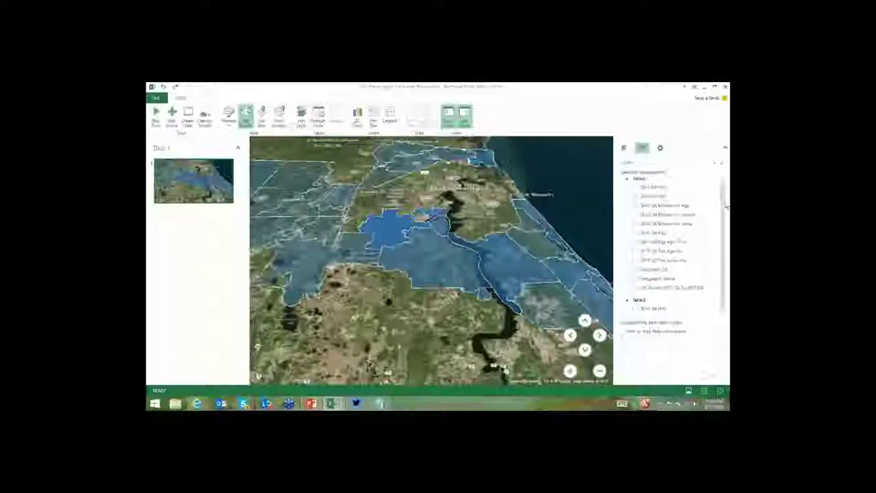
{"action": "scroll", "coordinate": [722, 205], "scroll_direction": "down", "scroll_amount": 3}
{"action": "scroll", "coordinate": [724, 218], "scroll_direction": "up", "scroll_amount": 3}
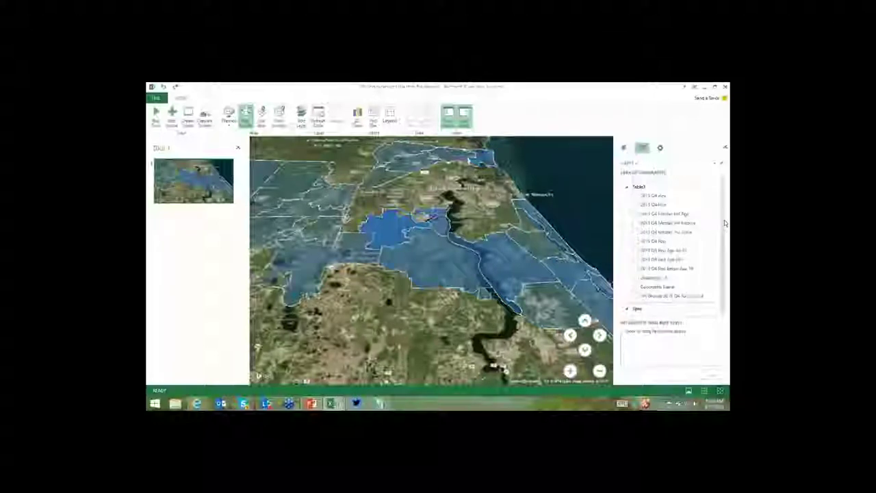
{"action": "scroll", "coordinate": [724, 223], "scroll_direction": "down", "scroll_amount": 4}
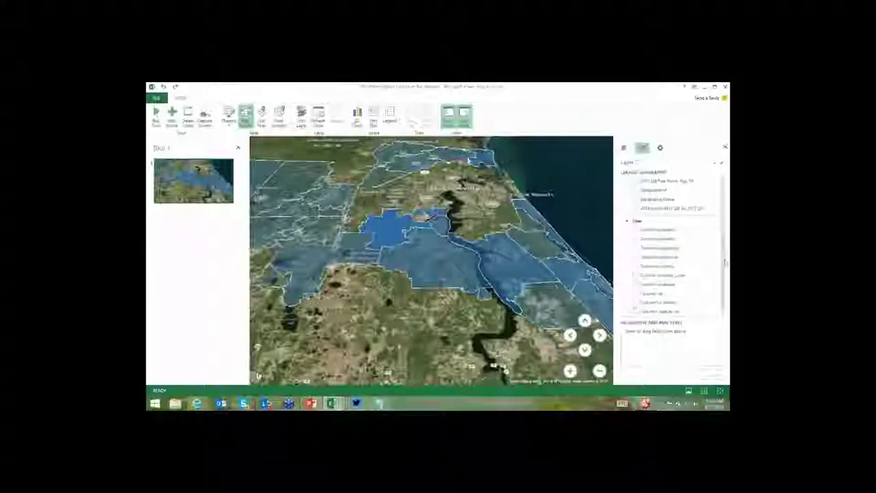
{"action": "scroll", "coordinate": [728, 281], "scroll_direction": "down", "scroll_amount": 3}
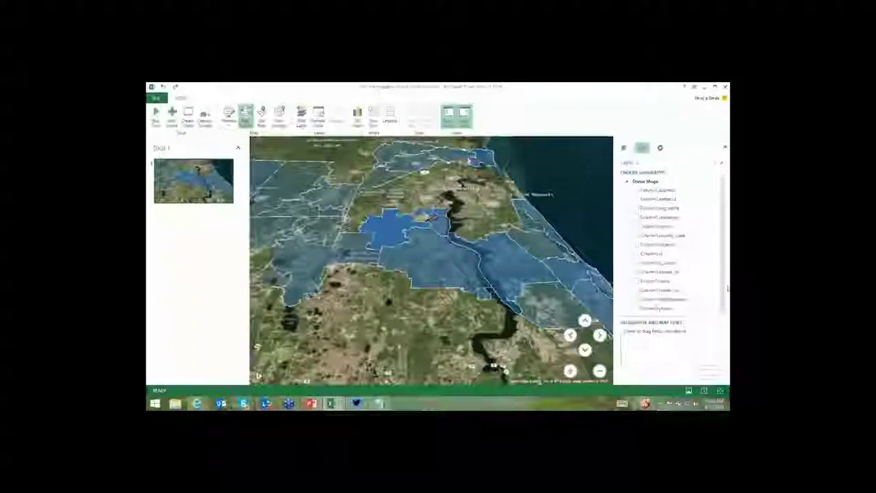
{"action": "scroll", "coordinate": [728, 288], "scroll_direction": "down", "scroll_amount": 2}
{"action": "scroll", "coordinate": [725, 299], "scroll_direction": "down", "scroll_amount": 3}
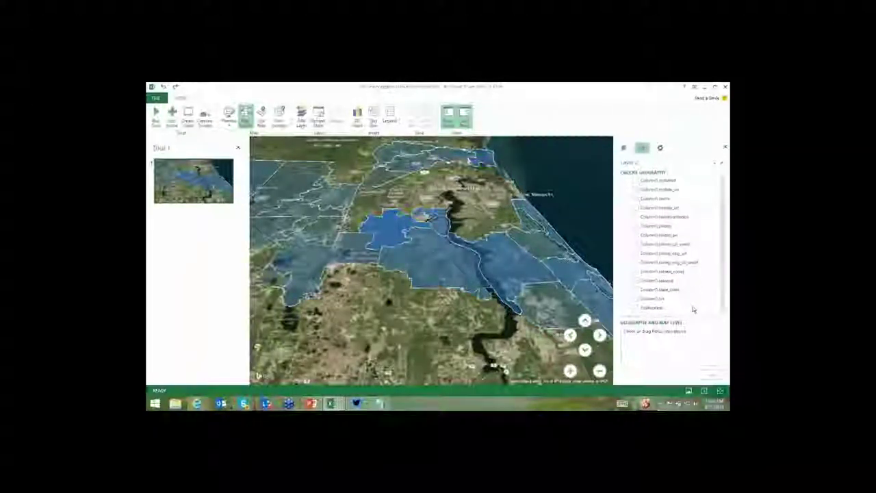
{"action": "left_click", "coordinate": [637, 308]}
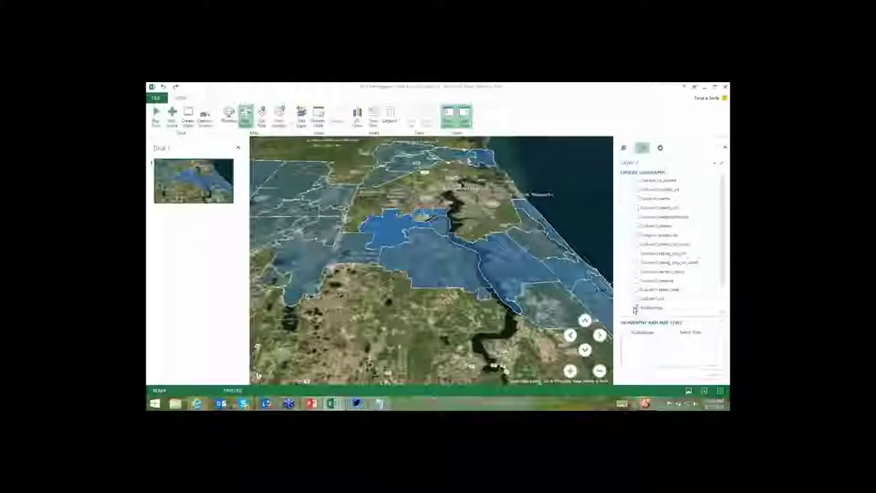
{"action": "left_click", "coordinate": [701, 332]}
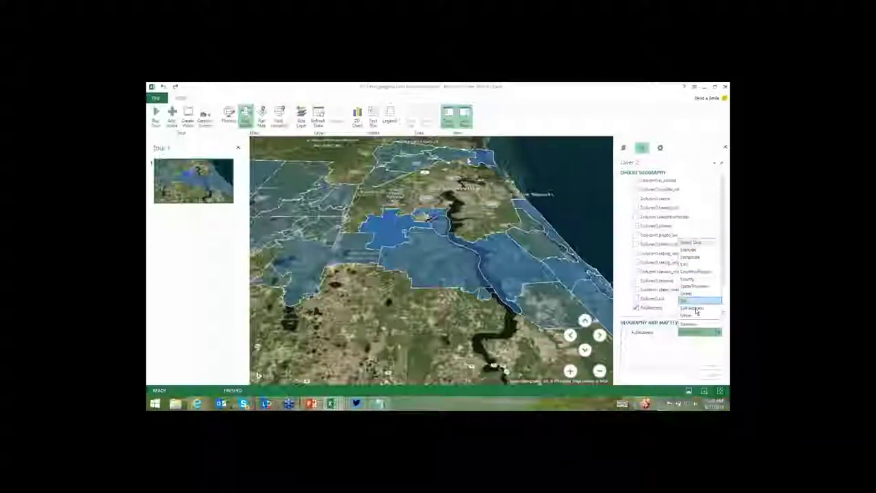
{"action": "left_click", "coordinate": [695, 308]}
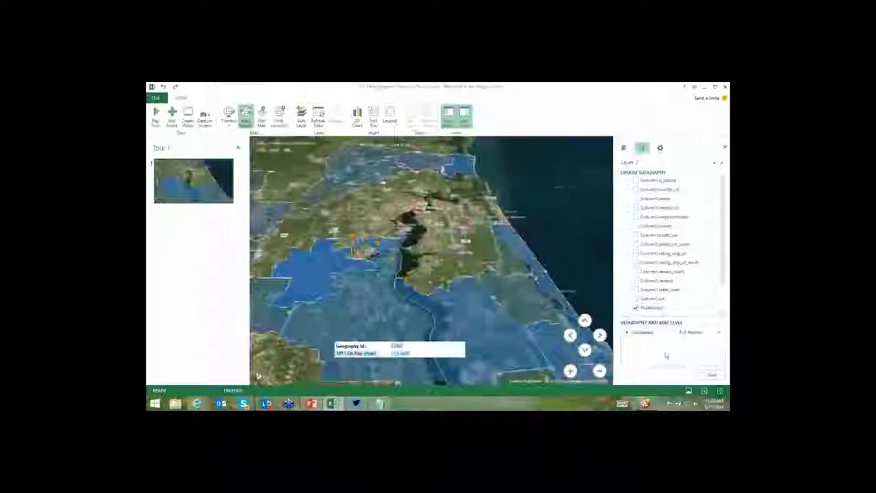
{"action": "left_click", "coordinate": [711, 375]}
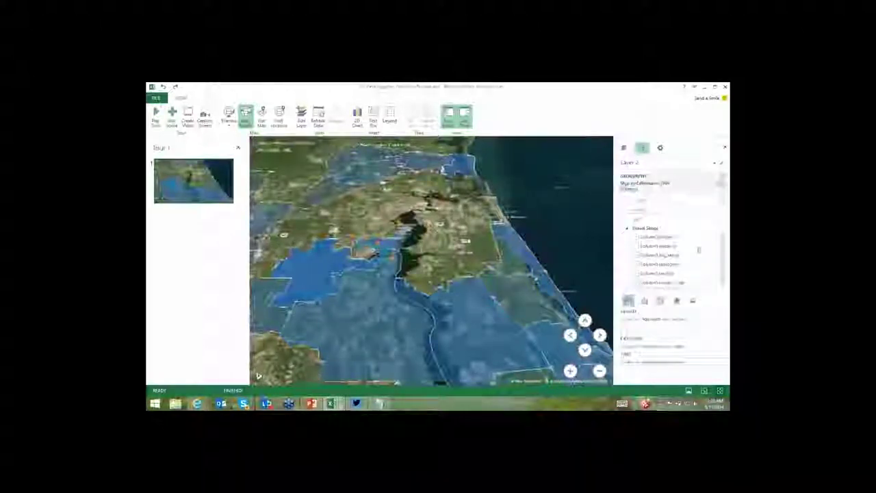
{"action": "left_click_drag", "start_coordinate": [696, 253], "coordinate": [669, 257]}
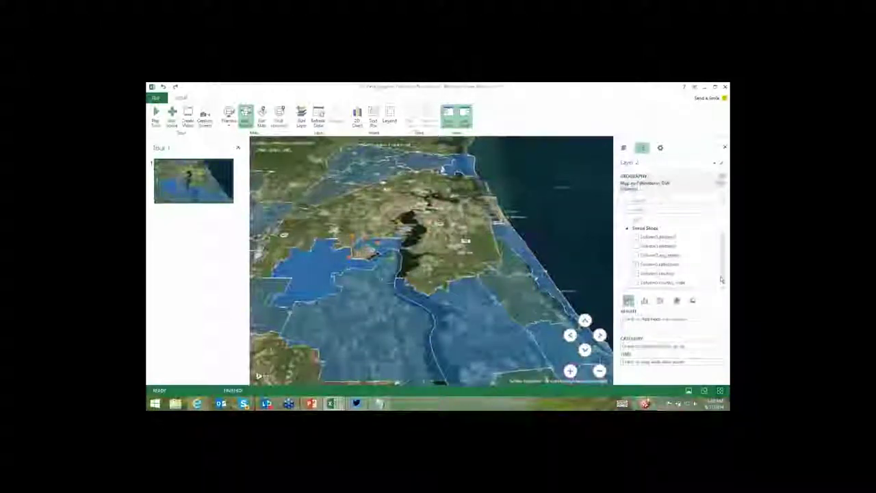
{"action": "left_click", "coordinate": [651, 270]}
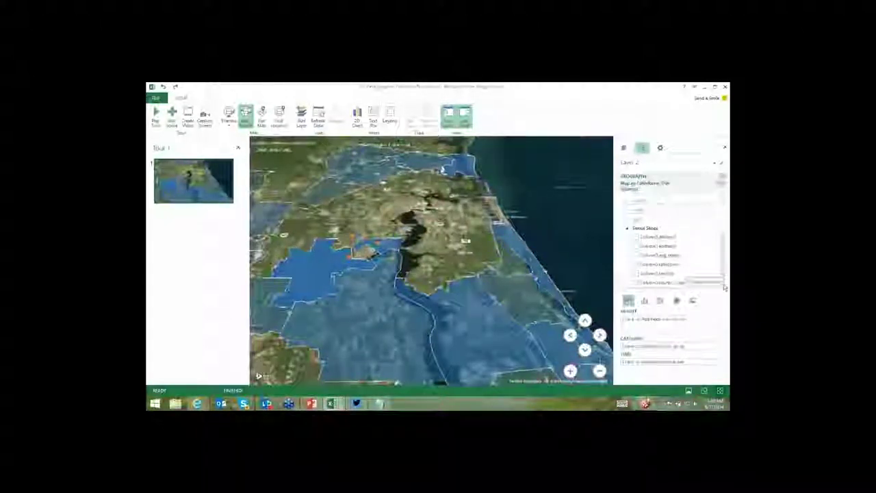
{"action": "left_click", "coordinate": [636, 256]}
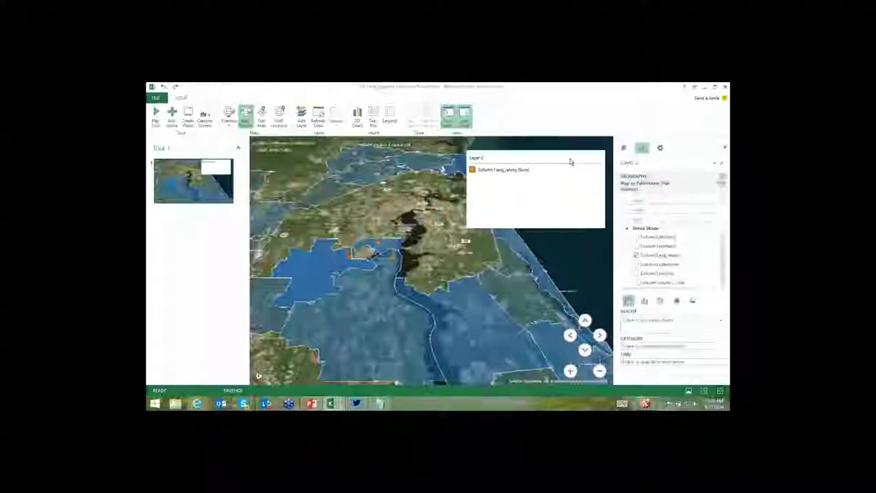
{"action": "left_click", "coordinate": [601, 144]}
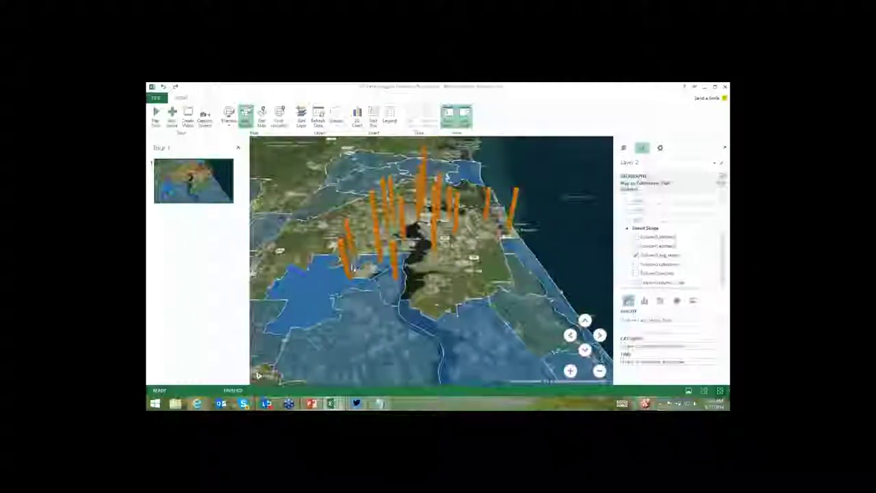
{"action": "mouse_move", "coordinate": [347, 272]}
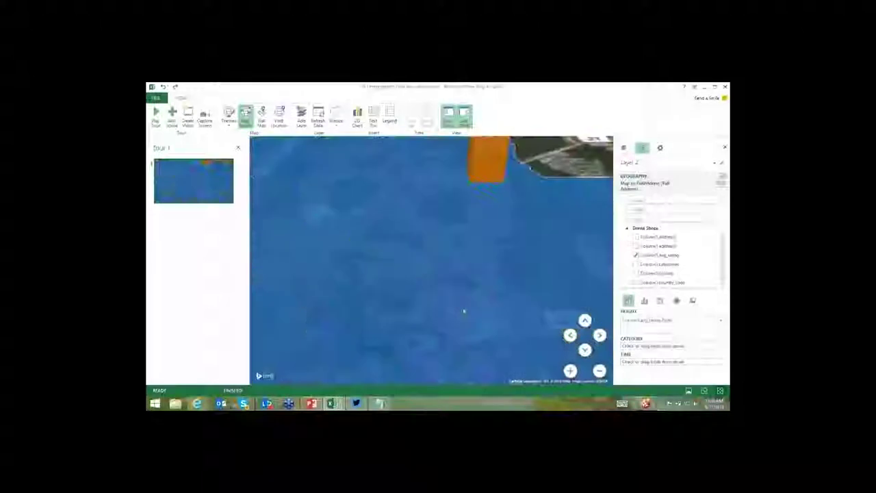
Zoom to a wide tilted view of Jacksonville's river showing all orange rating columns, checking population cards.
{"action": "scroll", "coordinate": [464, 308], "scroll_direction": "up", "scroll_amount": 5}
{"action": "scroll", "coordinate": [463, 307], "scroll_direction": "up", "scroll_amount": 3}
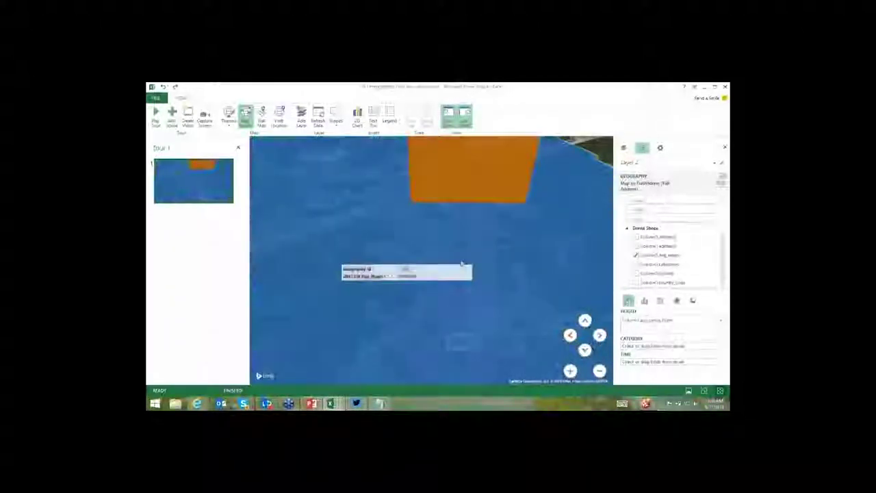
{"action": "scroll", "coordinate": [453, 301], "scroll_direction": "up", "scroll_amount": 2}
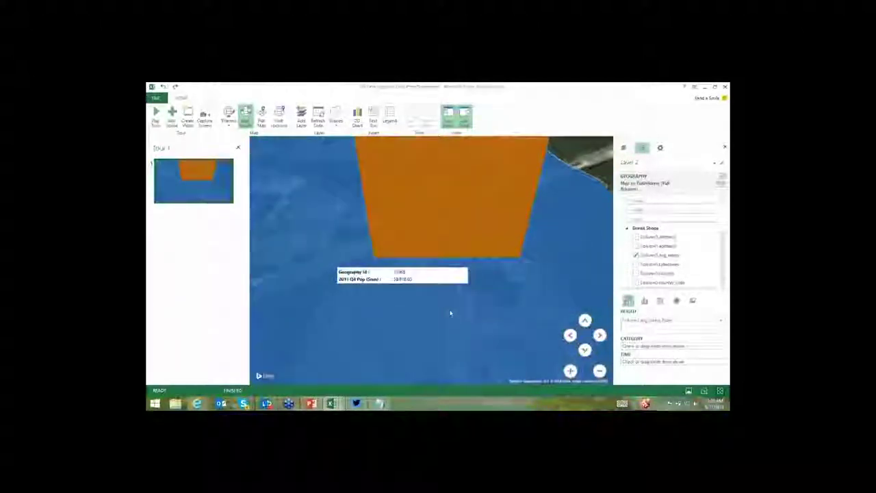
{"action": "scroll", "coordinate": [450, 312], "scroll_direction": "down", "scroll_amount": 4}
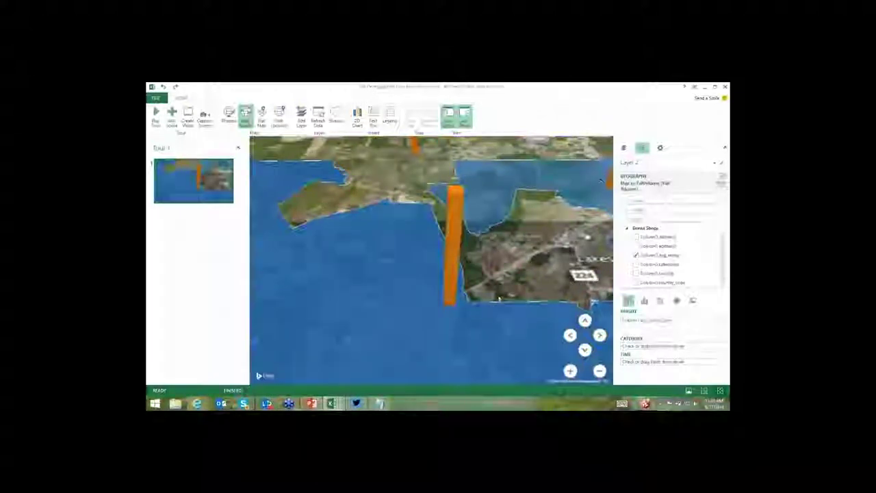
{"action": "scroll", "coordinate": [500, 299], "scroll_direction": "down", "scroll_amount": 3}
{"action": "scroll", "coordinate": [337, 292], "scroll_direction": "down", "scroll_amount": 3}
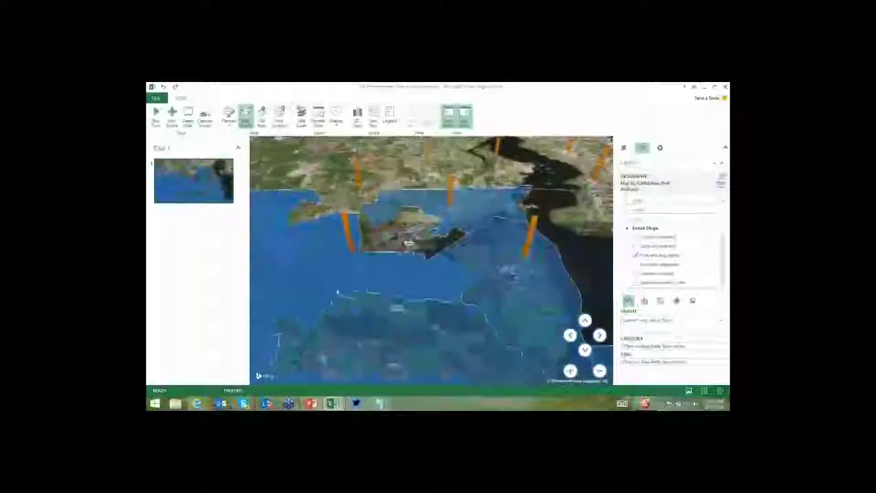
{"action": "scroll", "coordinate": [337, 292], "scroll_direction": "down", "scroll_amount": 3}
{"action": "mouse_move", "coordinate": [311, 325]}
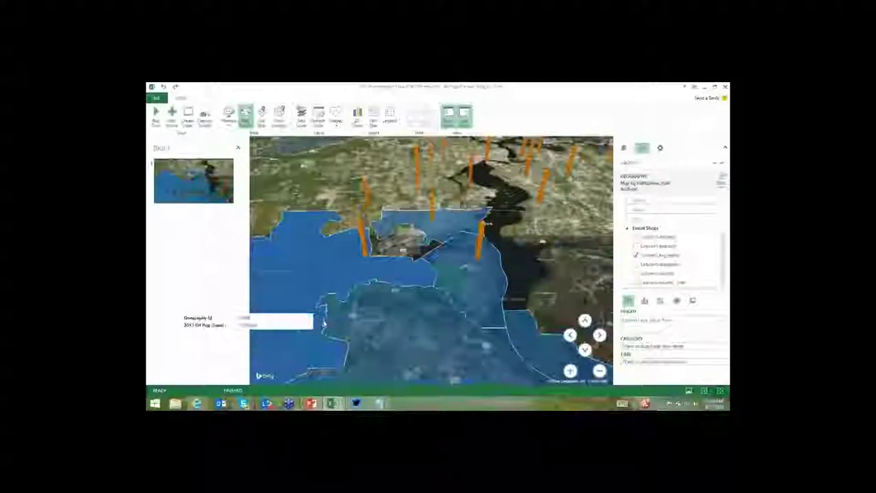
{"action": "scroll", "coordinate": [374, 302], "scroll_direction": "down", "scroll_amount": 3}
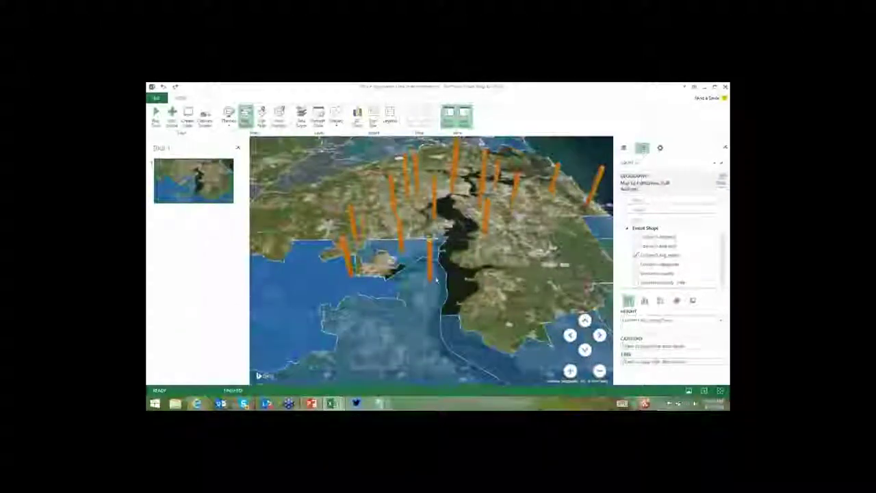
{"action": "mouse_move", "coordinate": [374, 302]}
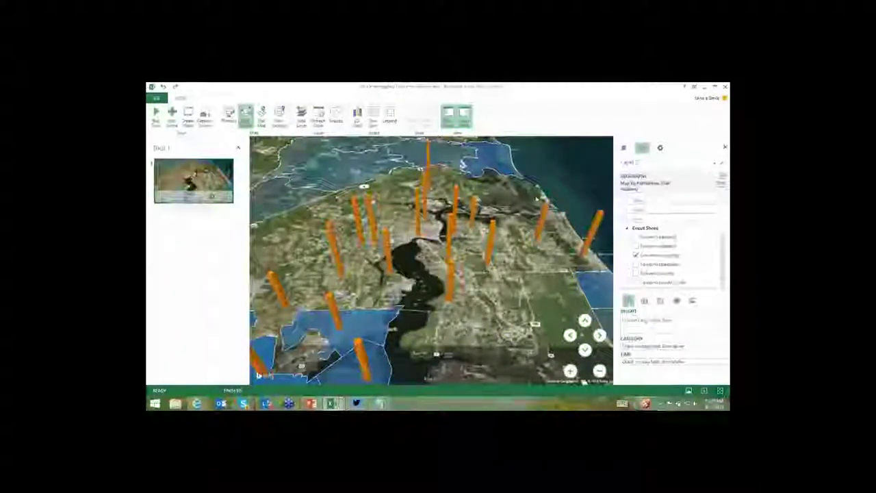
Give Scene 1 a Fly Over effect at maximum distance with longer transition and scene durations.
{"action": "left_click", "coordinate": [660, 147]}
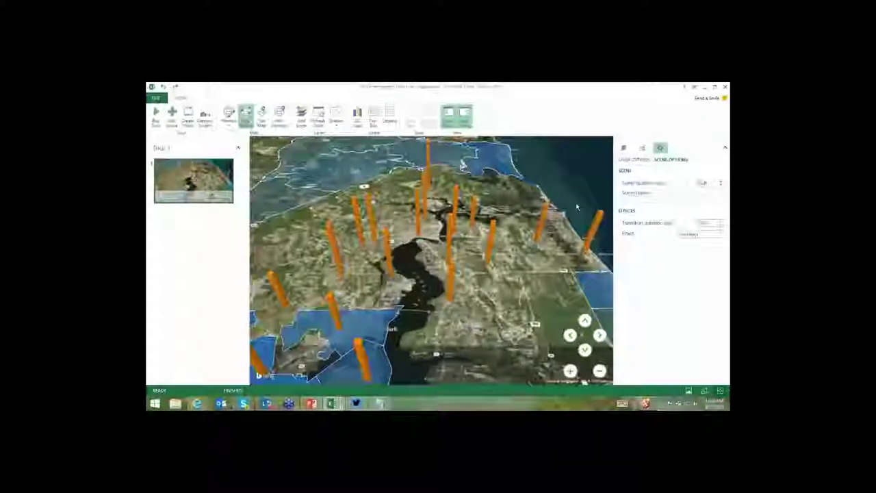
{"action": "left_click", "coordinate": [698, 234]}
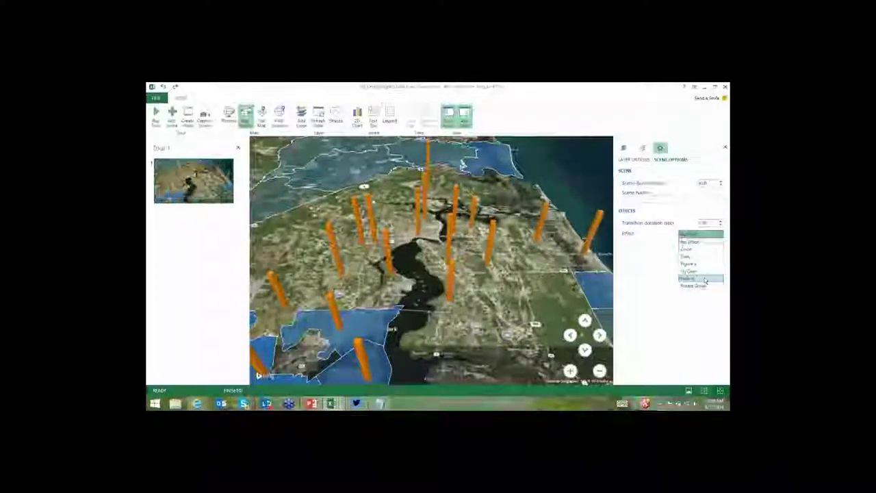
{"action": "left_click", "coordinate": [696, 271]}
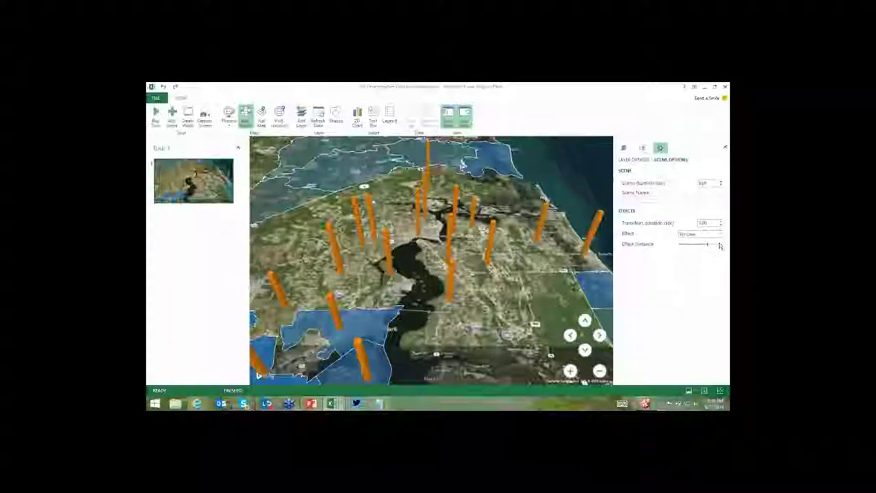
{"action": "left_click", "coordinate": [719, 244]}
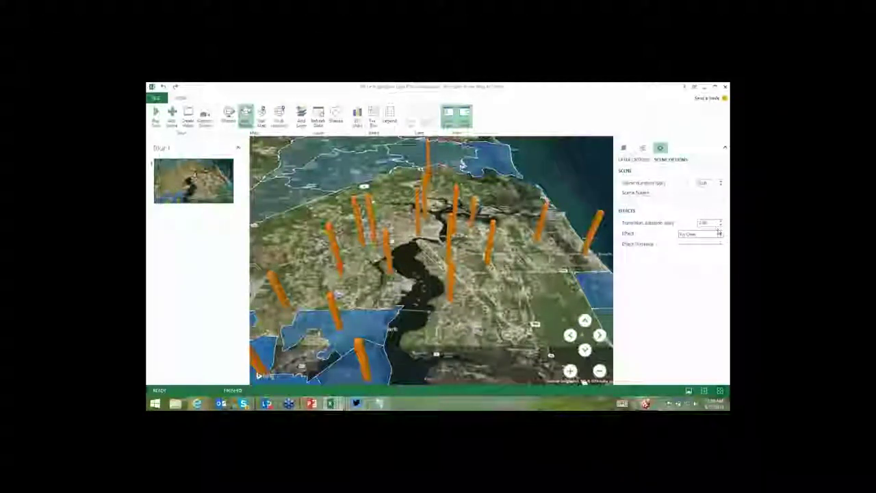
{"action": "left_click", "coordinate": [720, 221]}
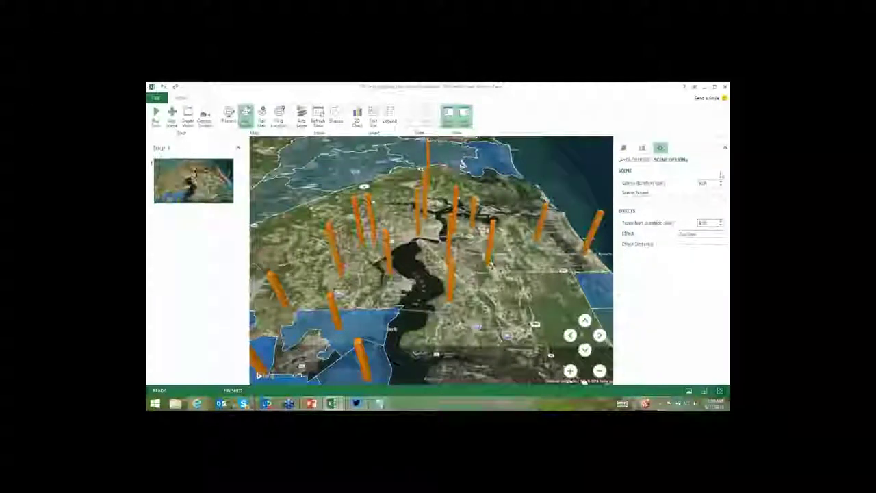
{"action": "left_click", "coordinate": [721, 183]}
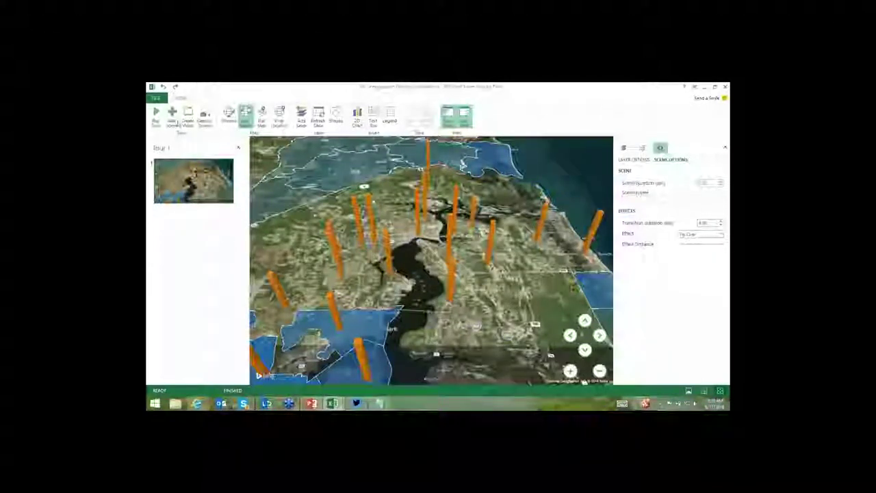
Add Scene 2 to Tour 1 and zoom into a close-up beside a single orange column.
{"action": "left_click", "coordinate": [172, 118]}
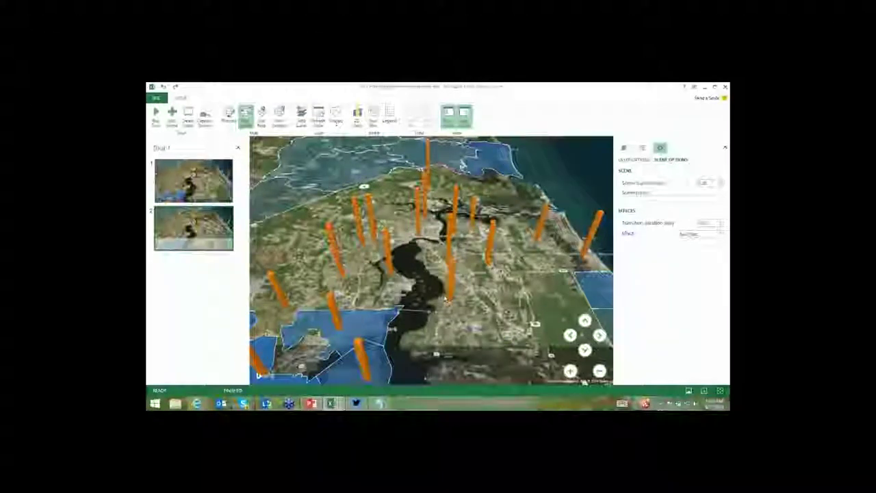
{"action": "scroll", "coordinate": [445, 298], "scroll_direction": "up", "scroll_amount": 5}
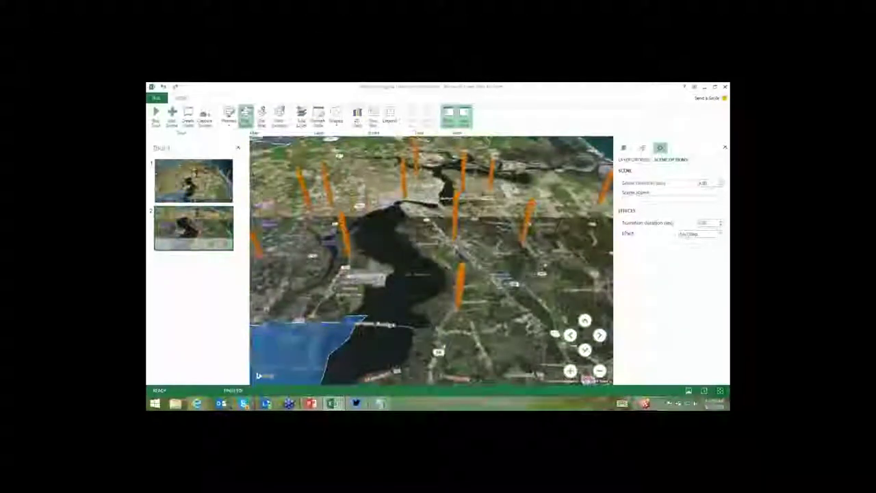
{"action": "scroll", "coordinate": [440, 304], "scroll_direction": "down", "scroll_amount": 3}
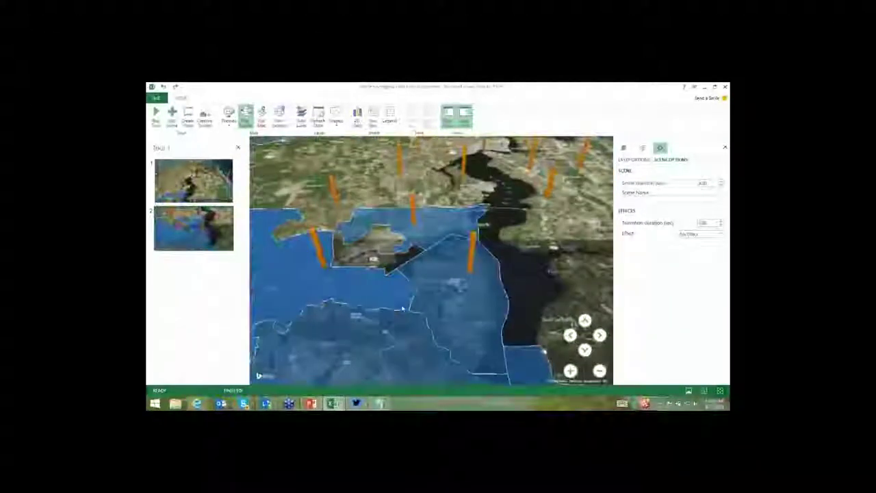
{"action": "scroll", "coordinate": [439, 304], "scroll_direction": "up", "scroll_amount": 1}
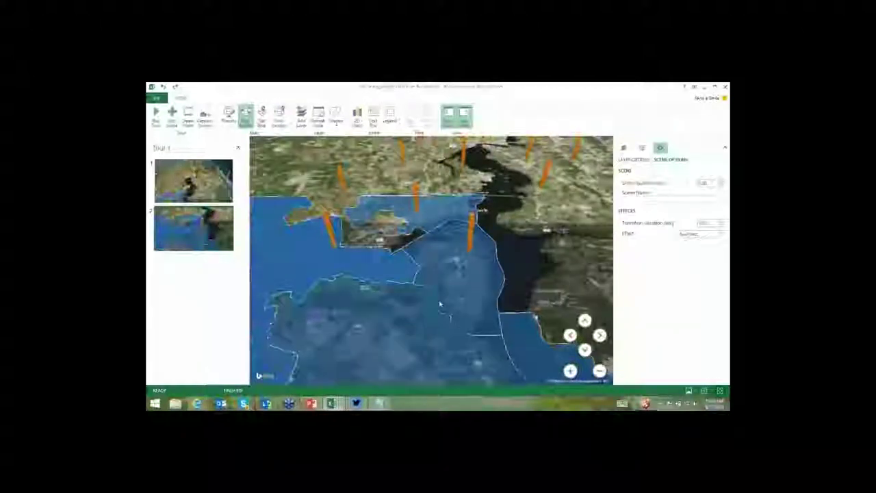
{"action": "scroll", "coordinate": [403, 312], "scroll_direction": "up", "scroll_amount": 5}
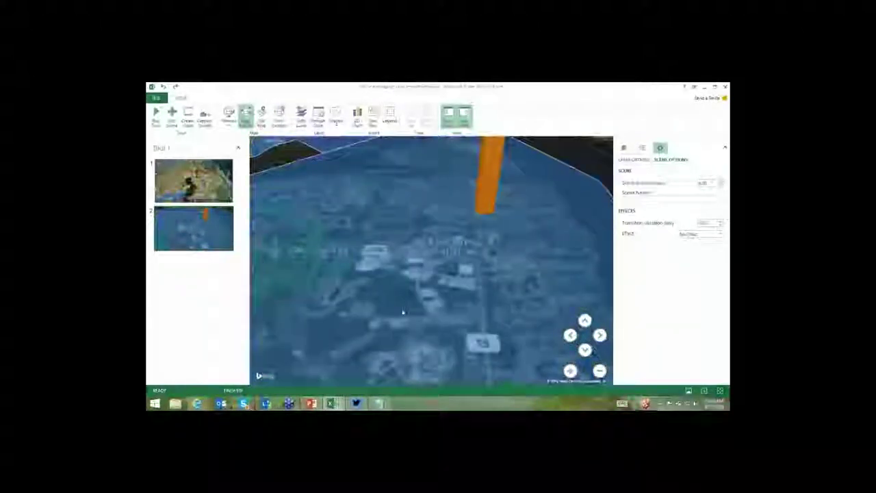
{"action": "scroll", "coordinate": [461, 251], "scroll_direction": "up", "scroll_amount": 2}
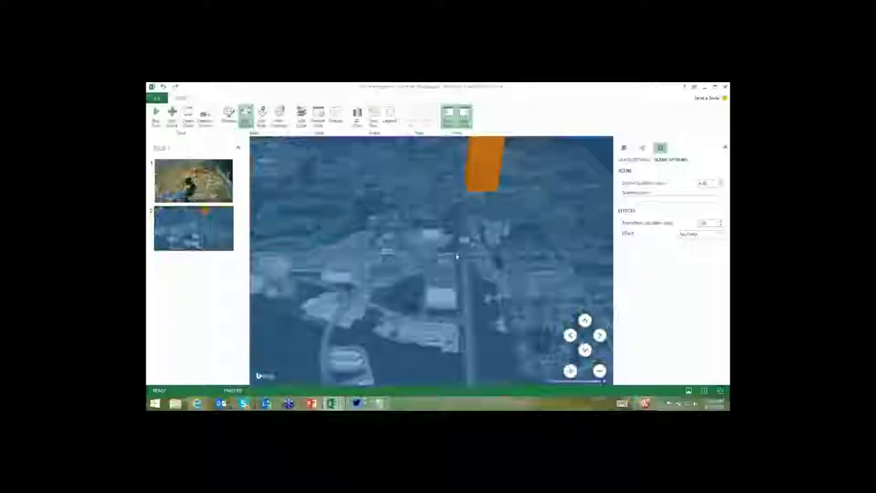
{"action": "scroll", "coordinate": [472, 247], "scroll_direction": "up", "scroll_amount": 2}
{"action": "scroll", "coordinate": [481, 241], "scroll_direction": "up", "scroll_amount": 3}
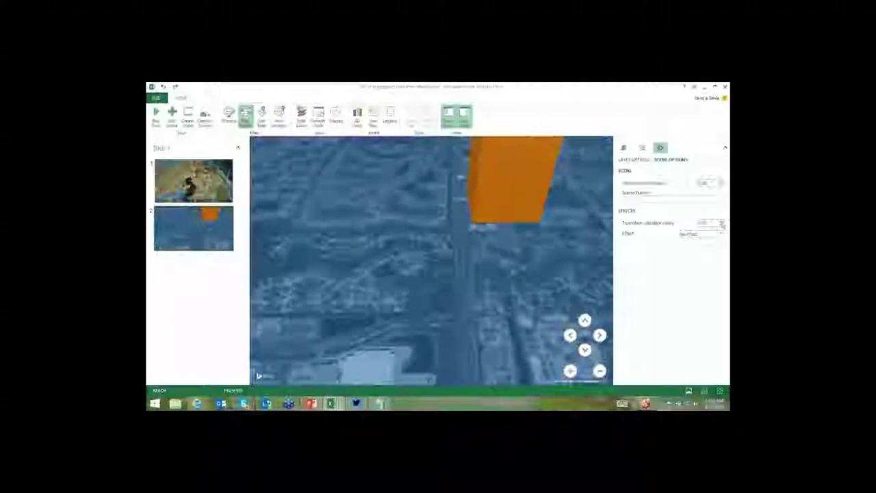
Set Scene 2's effect to Circle with Effect Speed raised nearly to maximum.
{"action": "left_click", "coordinate": [715, 234]}
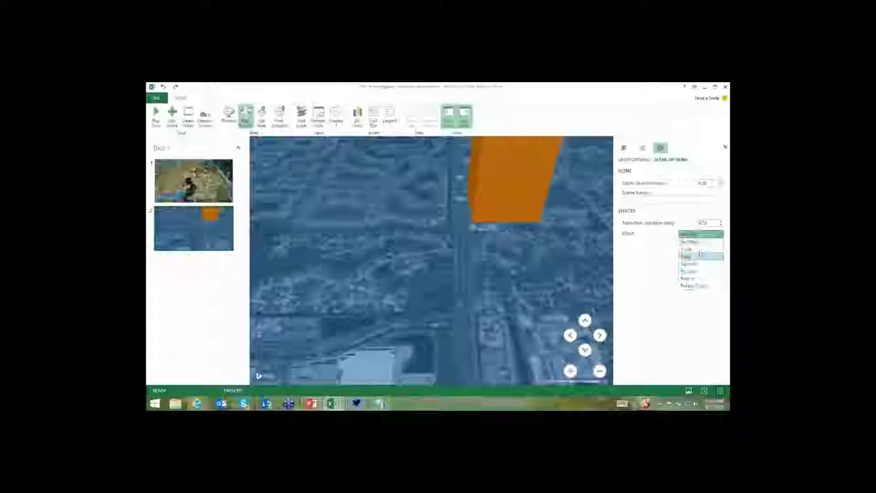
{"action": "left_click", "coordinate": [697, 249]}
{"action": "left_click_drag", "start_coordinate": [701, 247], "coordinate": [715, 249]}
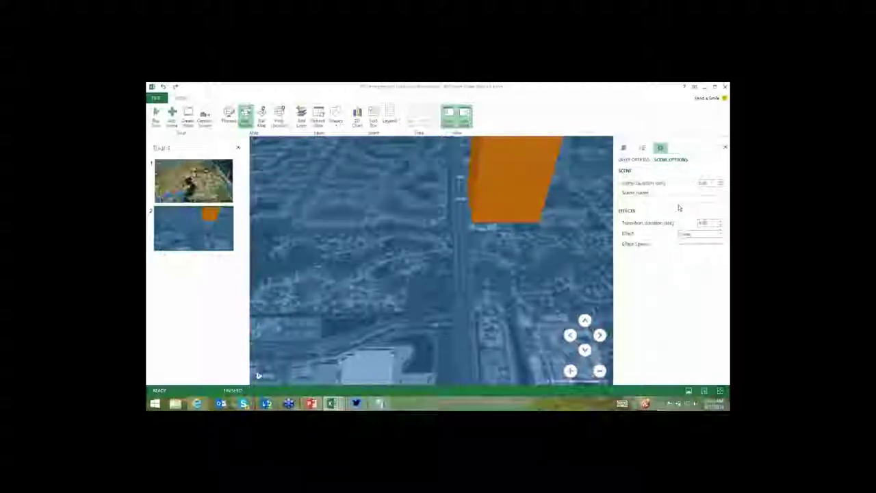
{"action": "left_click", "coordinate": [164, 125]}
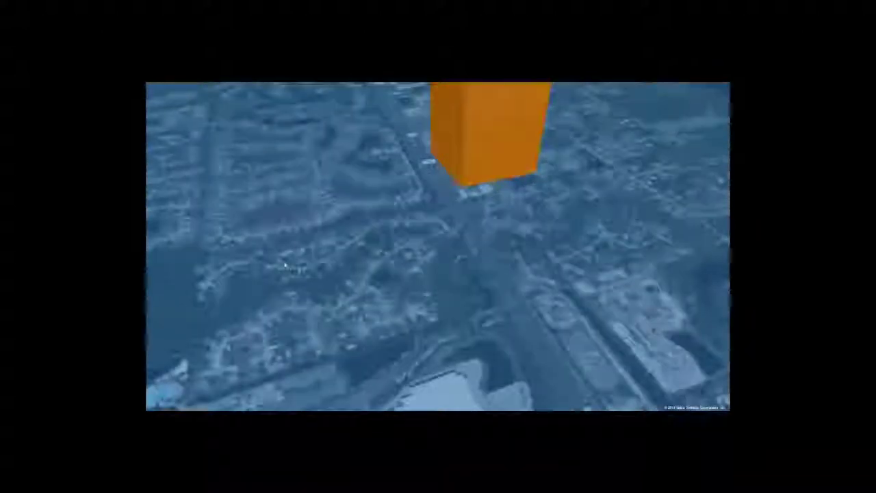
{"action": "mouse_move", "coordinate": [285, 266]}
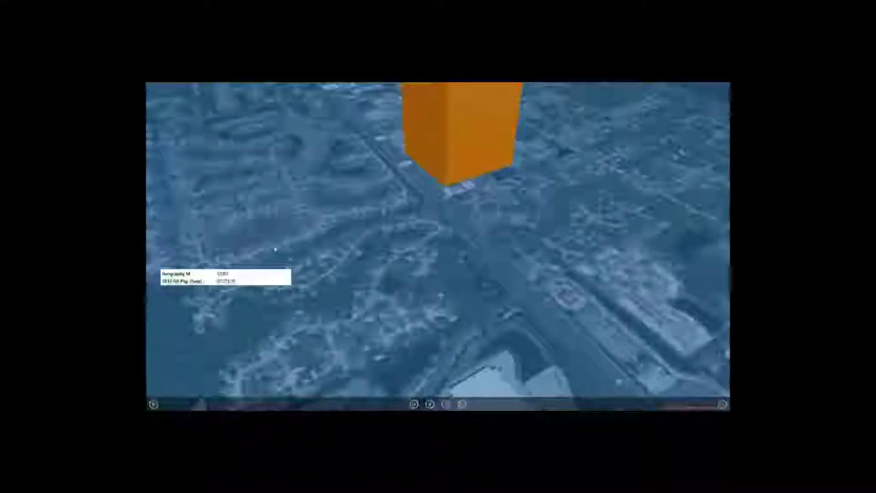
{"action": "key", "text": "Escape"}
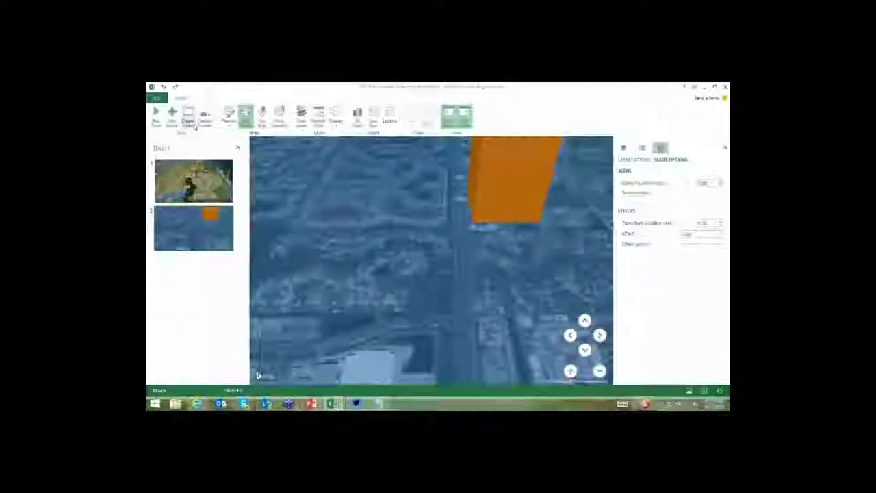
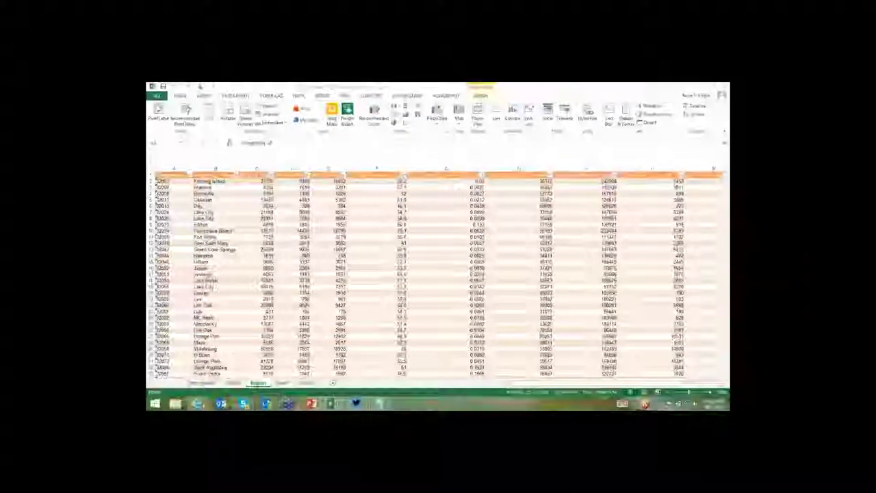
Switch from Excel to the Box Office Mojo home page in Internet Explorer and scroll through it.
{"action": "mouse_move", "coordinate": [199, 404]}
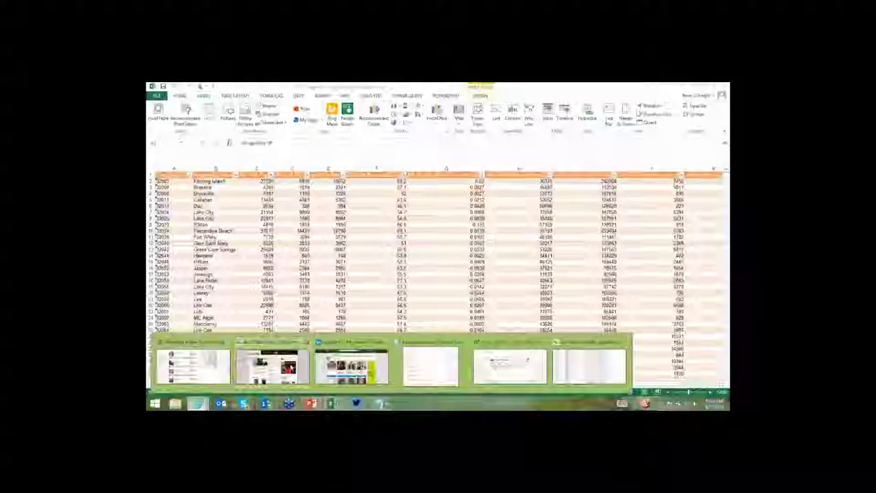
{"action": "mouse_move", "coordinate": [271, 366]}
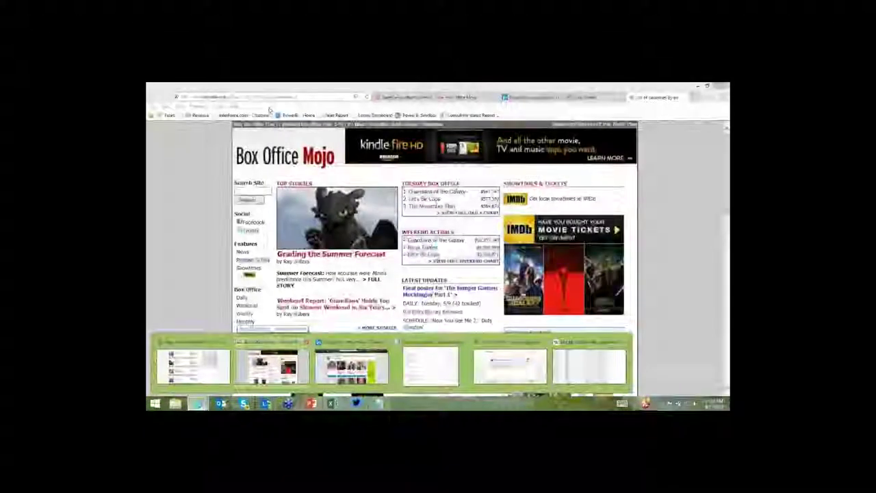
{"action": "left_click", "coordinate": [271, 366]}
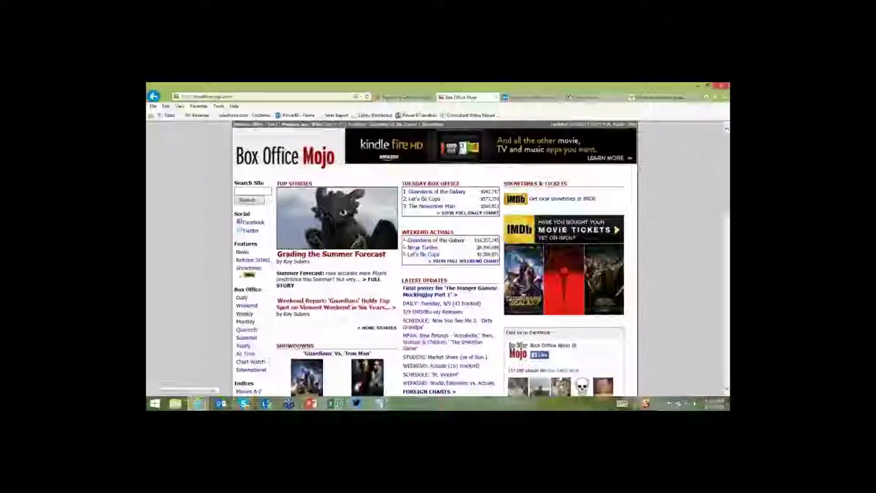
{"action": "scroll", "coordinate": [204, 313], "scroll_direction": "down", "scroll_amount": 1}
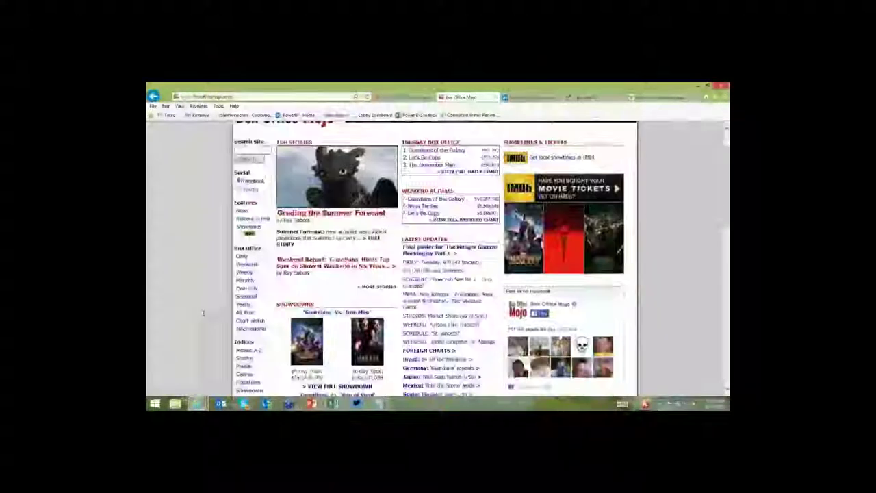
{"action": "scroll", "coordinate": [203, 314], "scroll_direction": "down", "scroll_amount": 1}
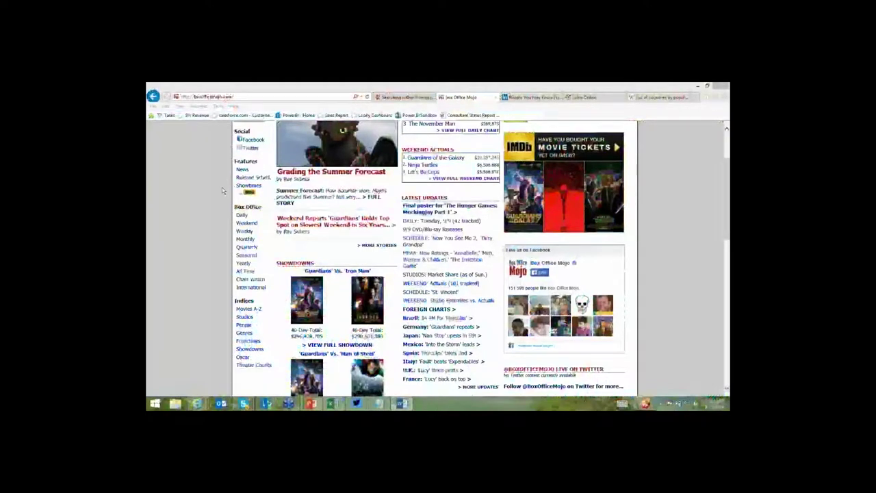
{"action": "scroll", "coordinate": [222, 190], "scroll_direction": "up", "scroll_amount": 2}
{"action": "scroll", "coordinate": [222, 191], "scroll_direction": "down", "scroll_amount": 3}
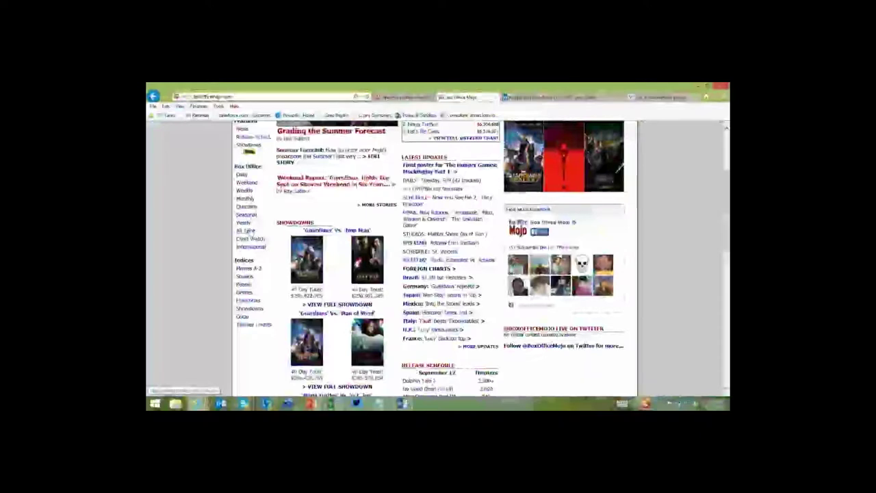
Go to All Time records, then the WORLDWIDE grosses chart for ranks 1–100.
{"action": "left_click", "coordinate": [245, 231]}
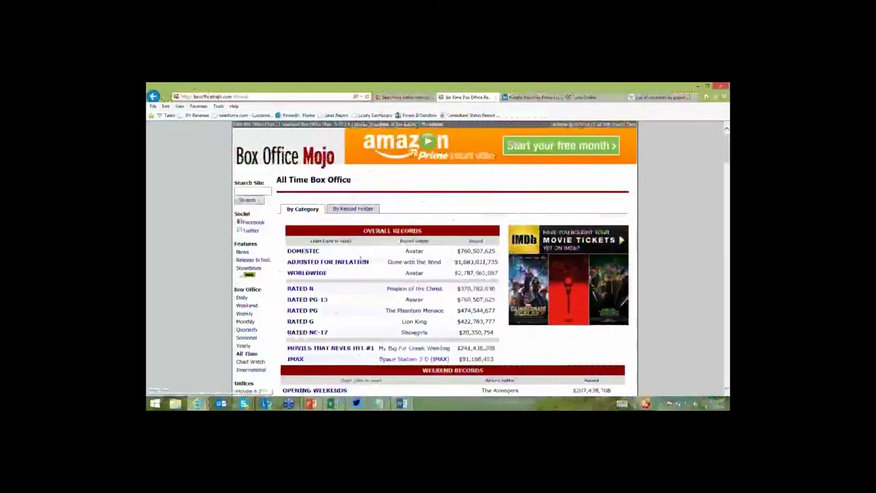
{"action": "scroll", "coordinate": [320, 203], "scroll_direction": "down", "scroll_amount": 3}
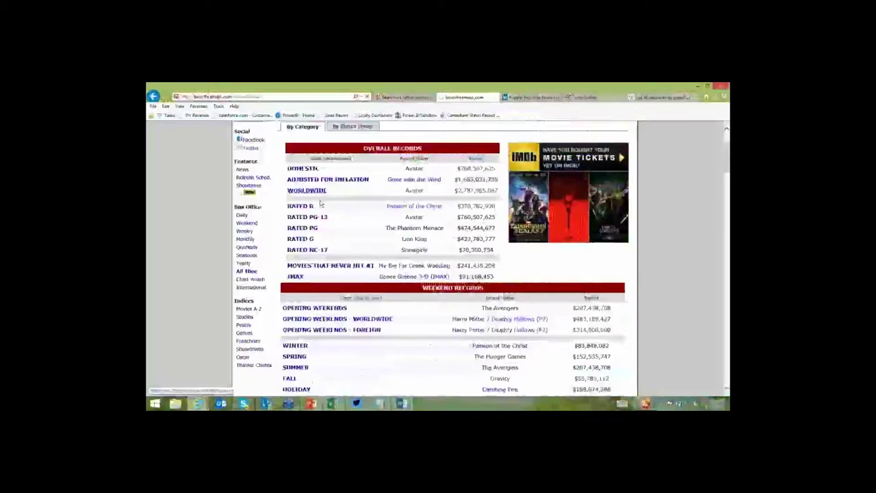
{"action": "left_click", "coordinate": [306, 190]}
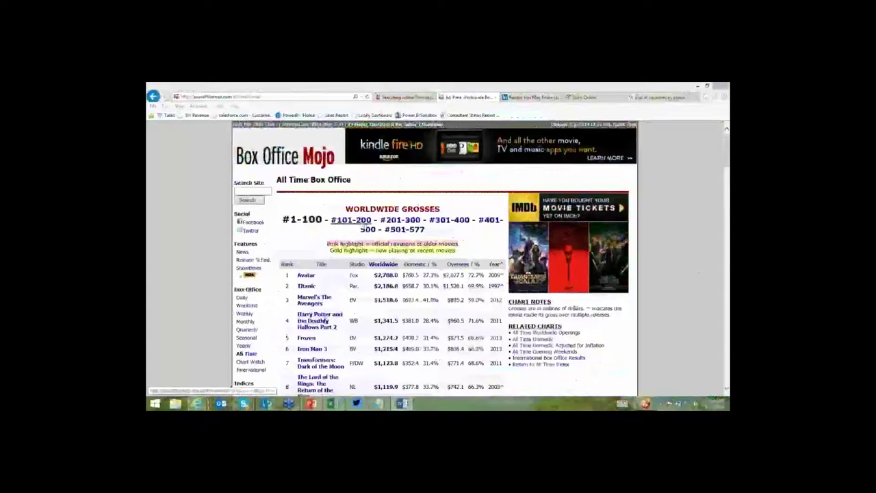
Preview the #101-200 page, return to ranks 1–100, and annotate the WORLDWIDE GROSSES heading and #1-100 range.
{"action": "left_click", "coordinate": [361, 223]}
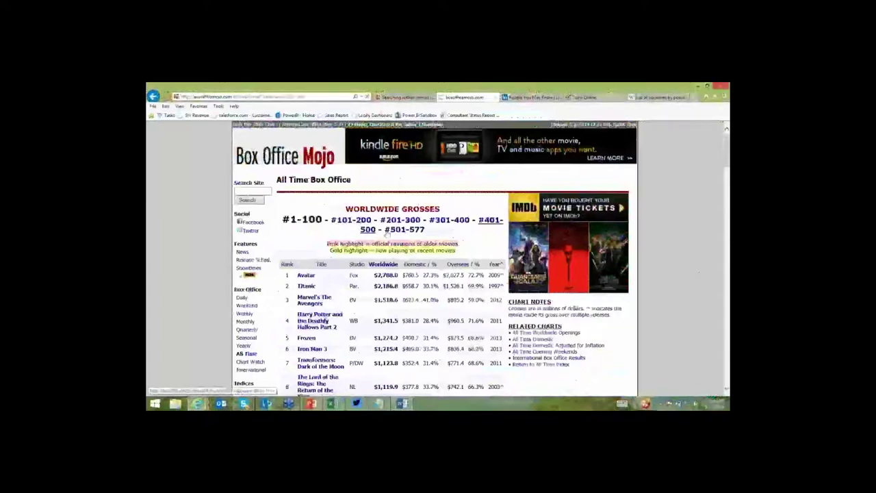
{"action": "key", "text": "alt+Left"}
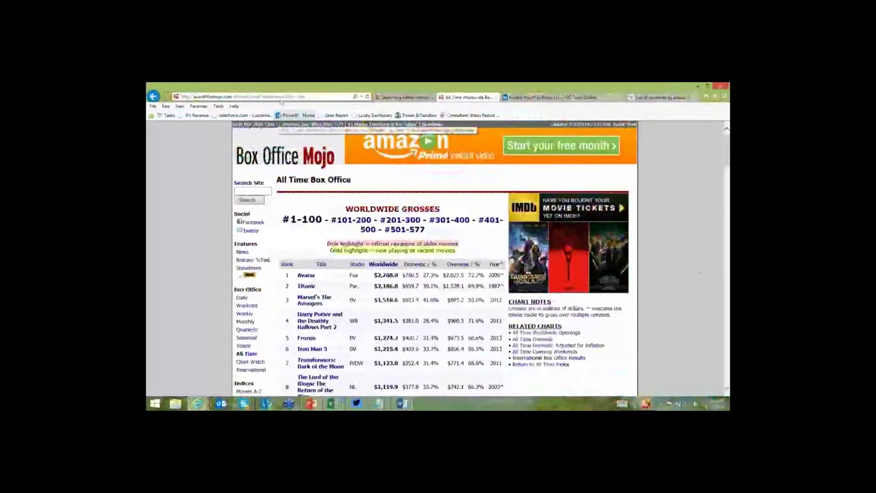
{"action": "left_click", "coordinate": [295, 97]}
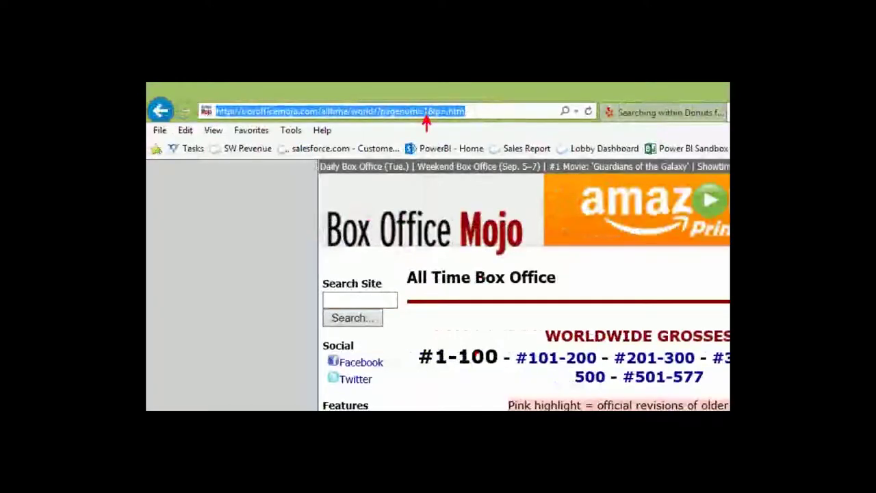
{"action": "left_click_drag", "start_coordinate": [539, 344], "coordinate": [504, 320]}
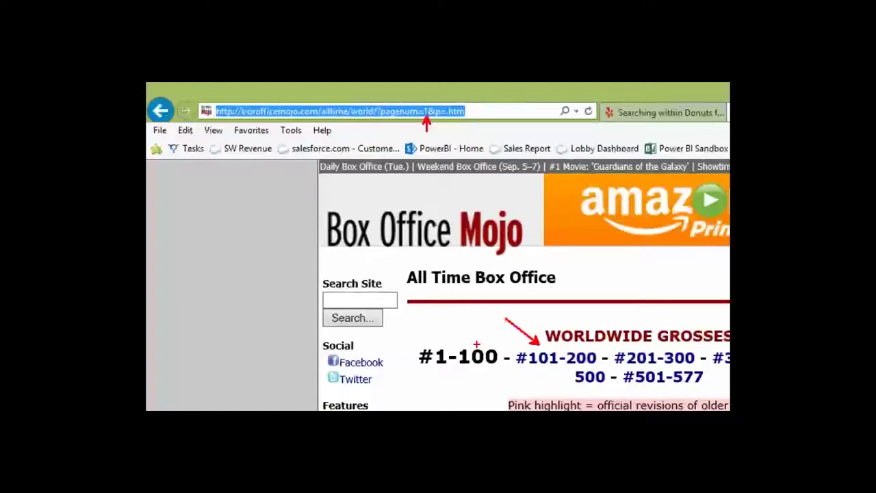
{"action": "left_click_drag", "start_coordinate": [471, 346], "coordinate": [471, 307]}
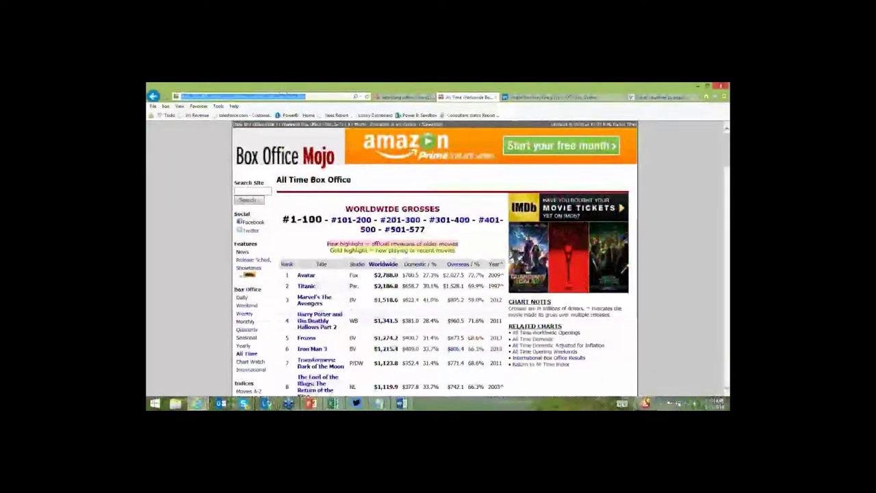
Copy the ranks 1–100 page address and bring up Excel's taskbar jump list.
{"action": "left_click", "coordinate": [288, 96]}
{"action": "left_click_drag", "start_coordinate": [304, 97], "coordinate": [182, 96]}
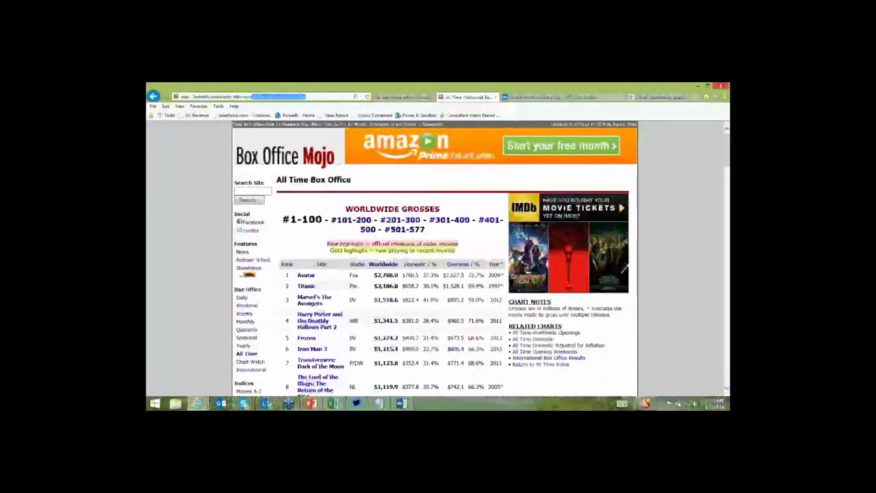
{"action": "key", "text": "ctrl+c"}
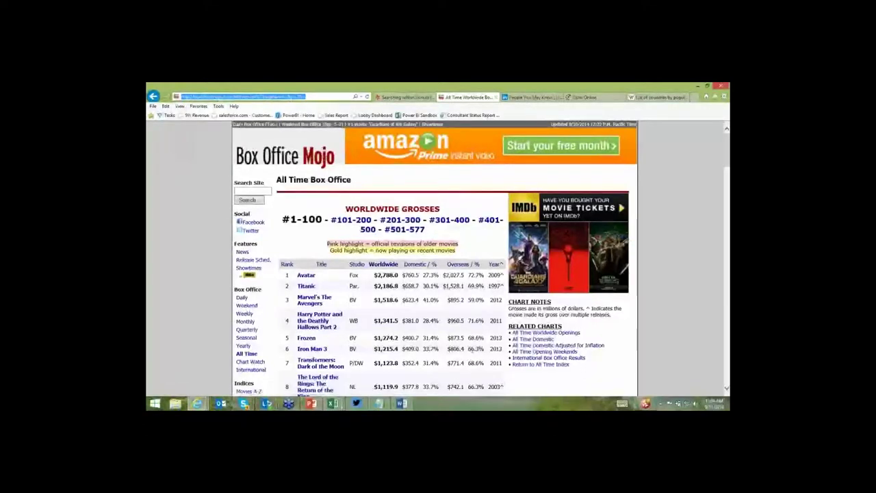
{"action": "right_click", "coordinate": [334, 403]}
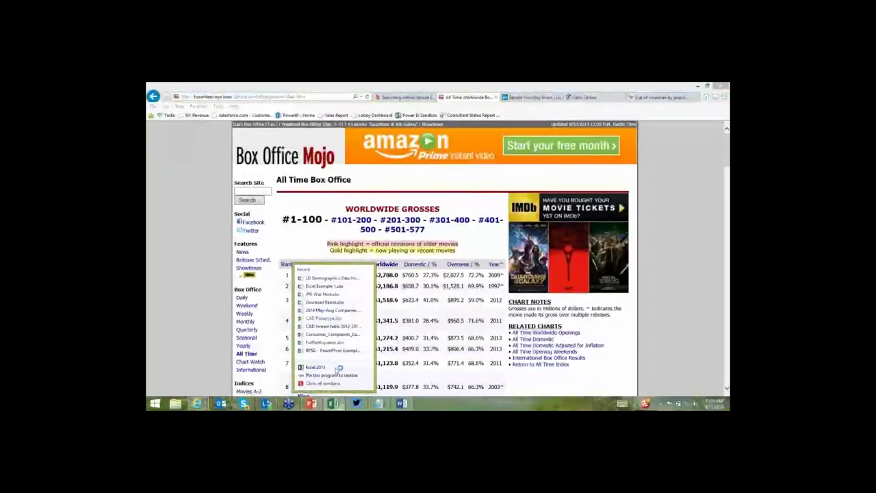
In a new workbook, use Power Query From Web with the pasted Box Office Mojo worldwide URL.
{"action": "left_click", "coordinate": [338, 369]}
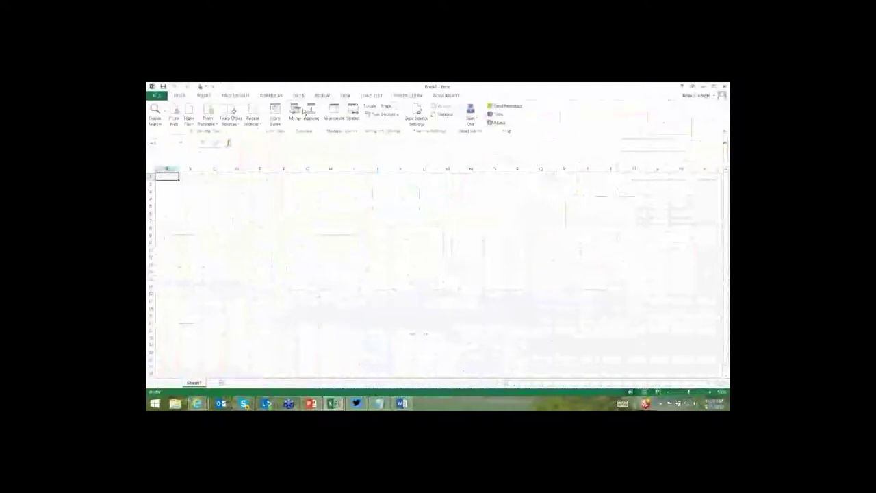
{"action": "left_click", "coordinate": [173, 118]}
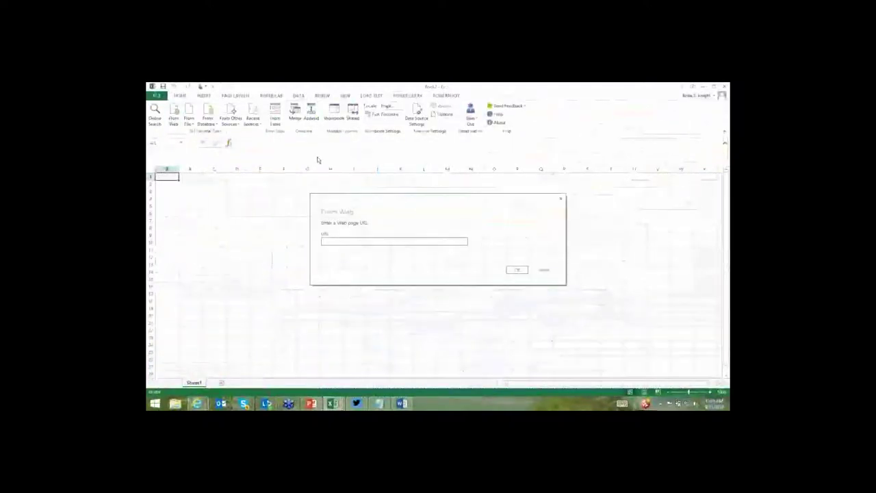
{"action": "key", "text": "ctrl+v"}
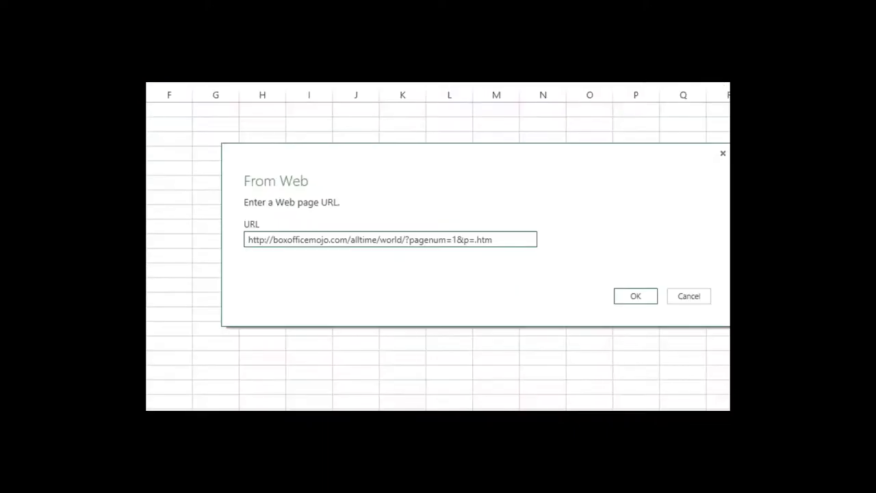
{"action": "left_click_drag", "start_coordinate": [235, 203], "coordinate": [597, 263]}
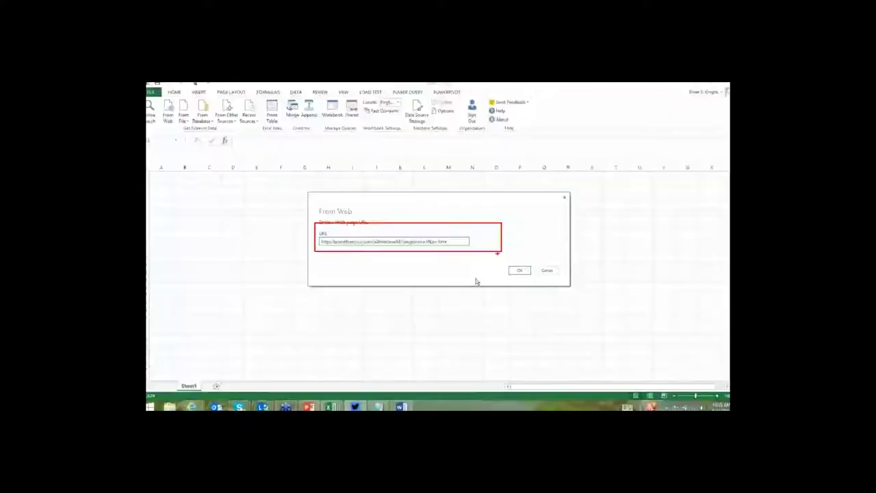
{"action": "left_click", "coordinate": [635, 296]}
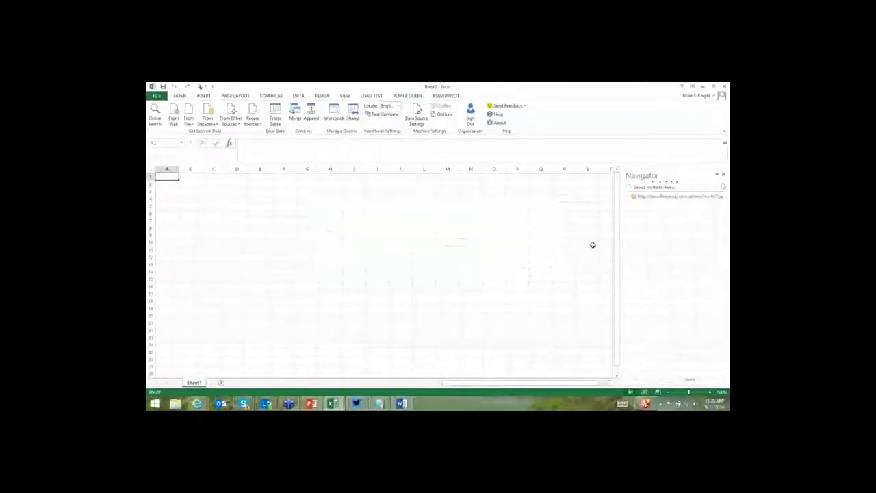
Expand the page in Navigator and edit Table 0 in the Query Editor.
{"action": "left_click", "coordinate": [630, 199]}
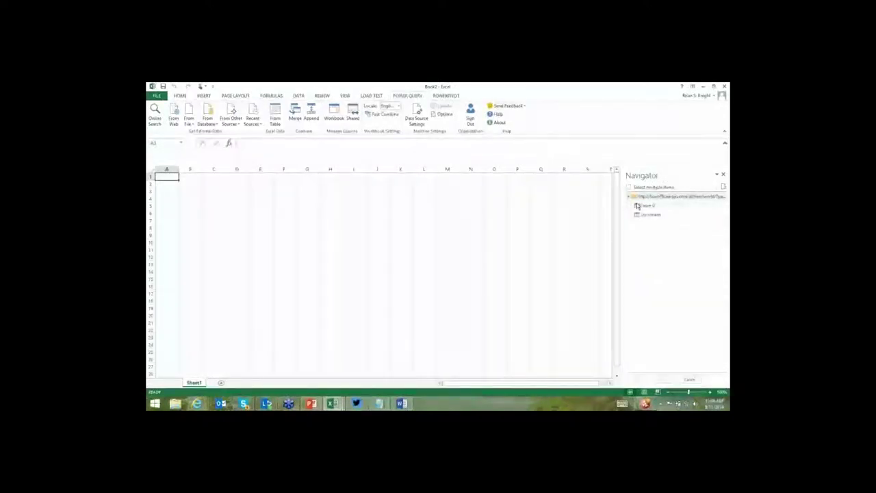
{"action": "mouse_move", "coordinate": [644, 215]}
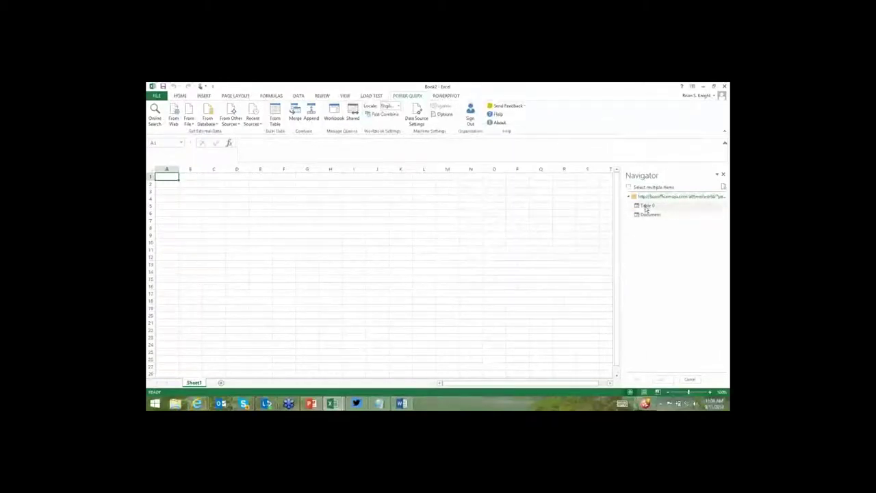
{"action": "right_click", "coordinate": [646, 208]}
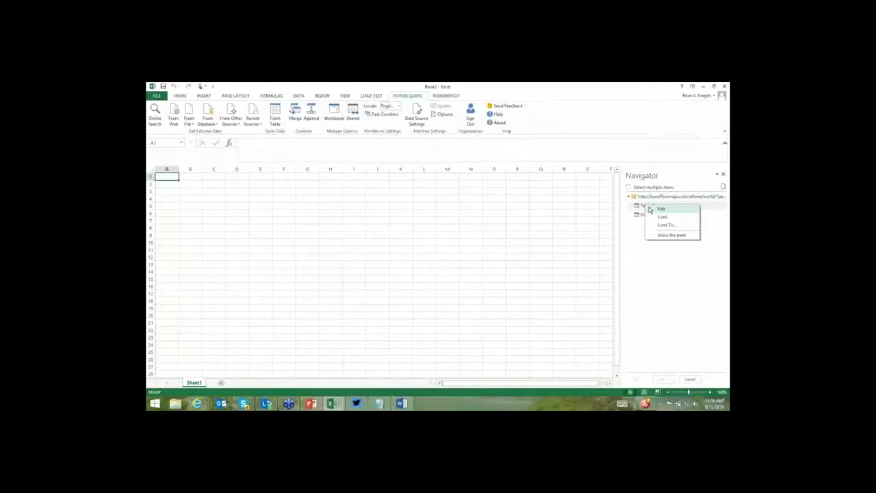
{"action": "left_click", "coordinate": [654, 208]}
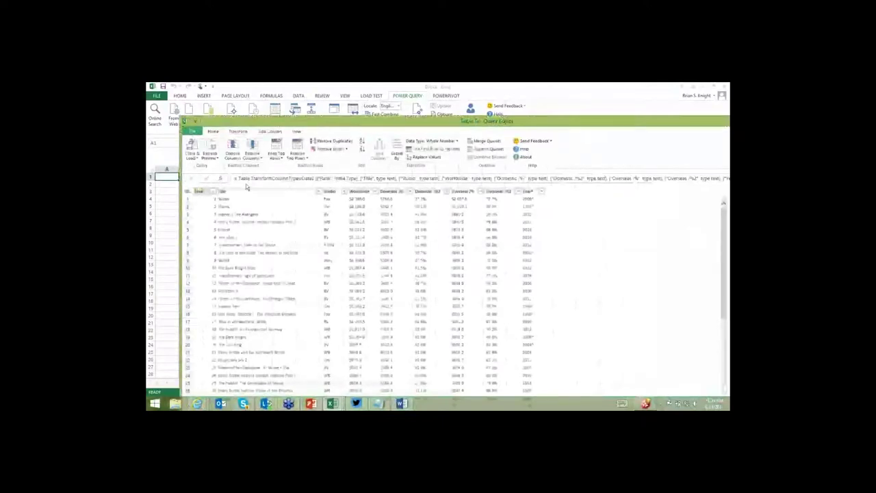
Check the Refresh Preview options and maximize the Query Editor window.
{"action": "left_click", "coordinate": [209, 157]}
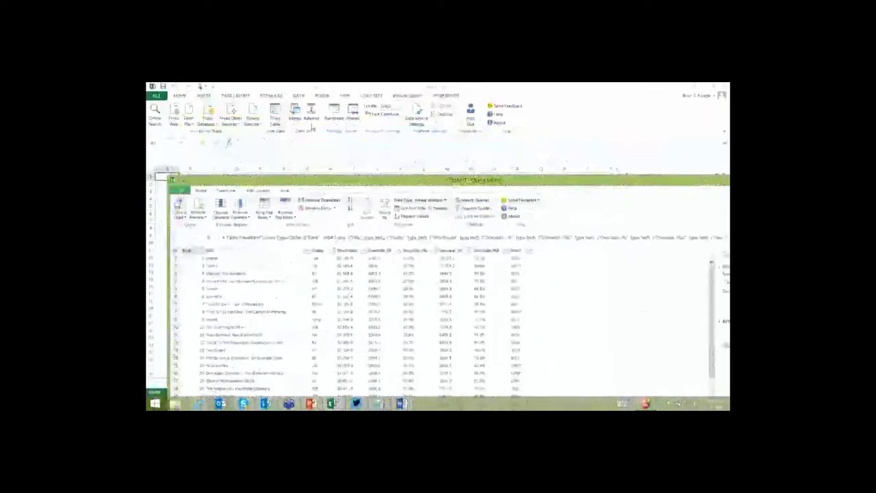
{"action": "double_click", "coordinate": [453, 186]}
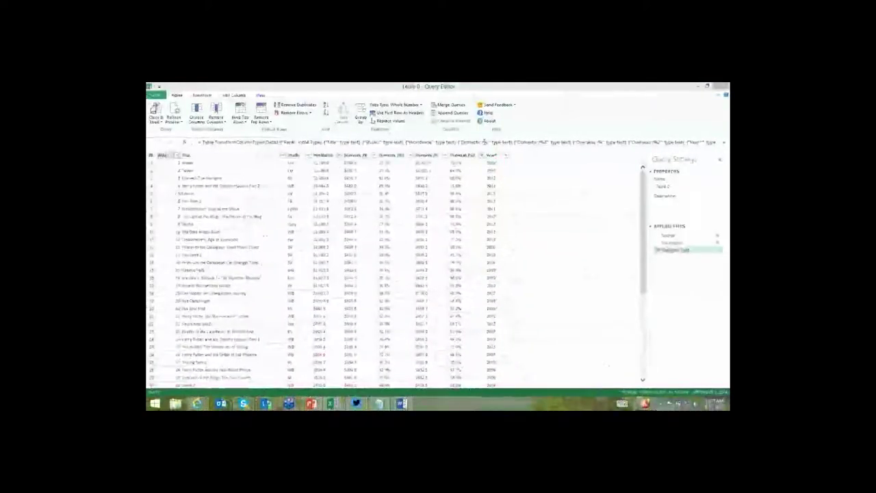
Replace ^ with nothing in the Year column to strip the trailing carets.
{"action": "left_click", "coordinate": [491, 156]}
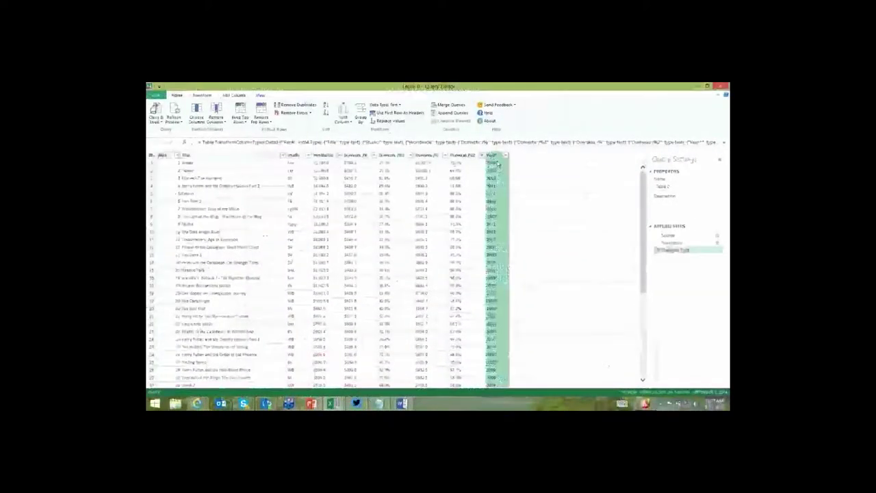
{"action": "right_click", "coordinate": [495, 156]}
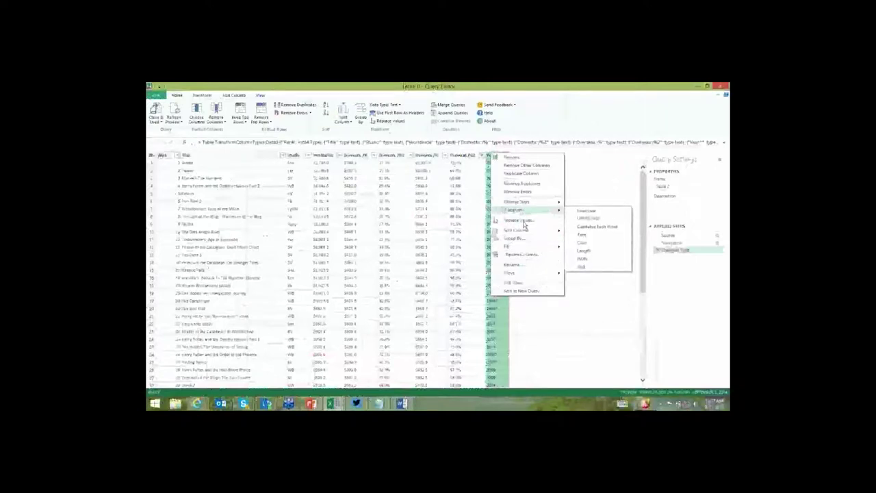
{"action": "left_click", "coordinate": [518, 220]}
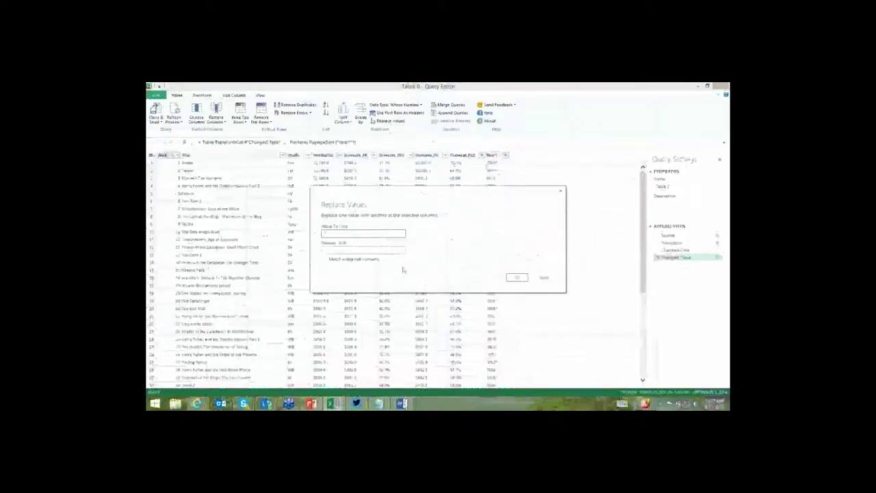
{"action": "left_click", "coordinate": [515, 276]}
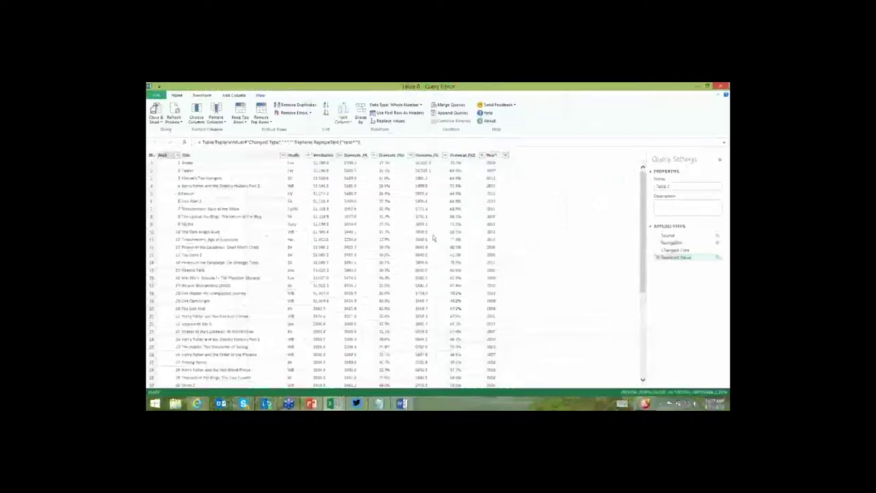
{"action": "left_click", "coordinate": [717, 258]}
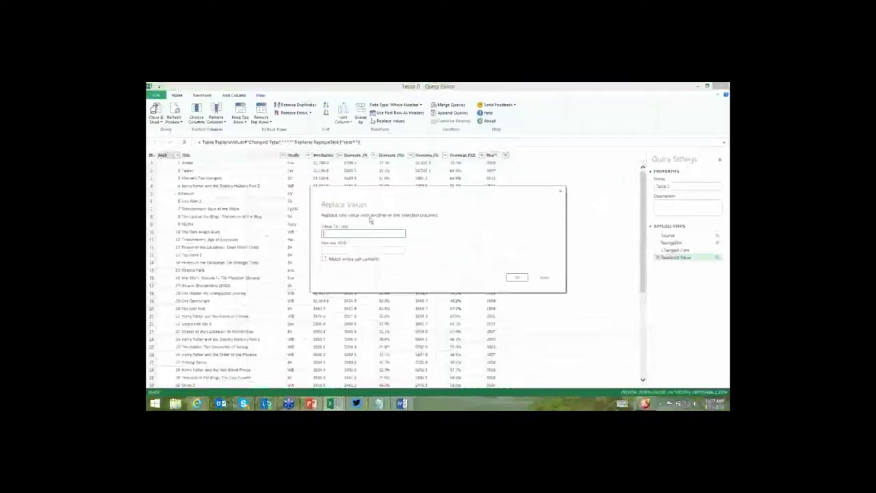
{"action": "left_click", "coordinate": [546, 277]}
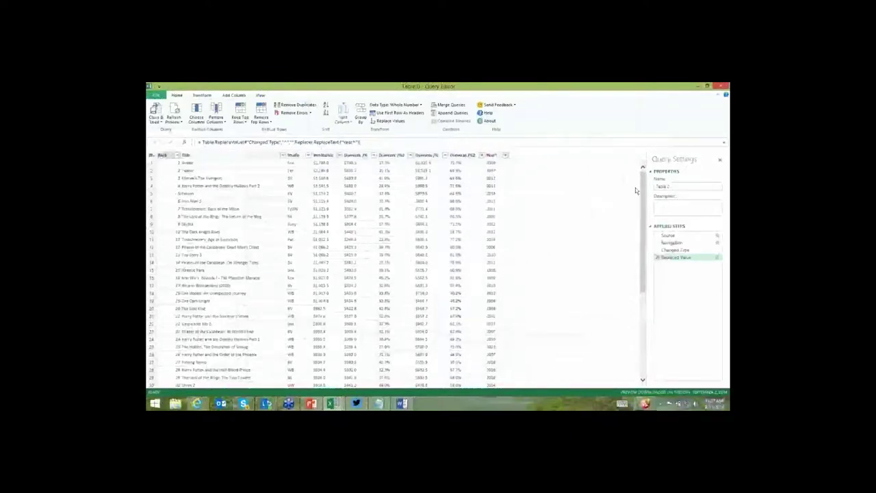
Name the query Movies and select the duplicate Domestic /%2 and Overseas /%2 columns.
{"action": "left_click", "coordinate": [657, 186]}
{"action": "type", "text": "Movie"}
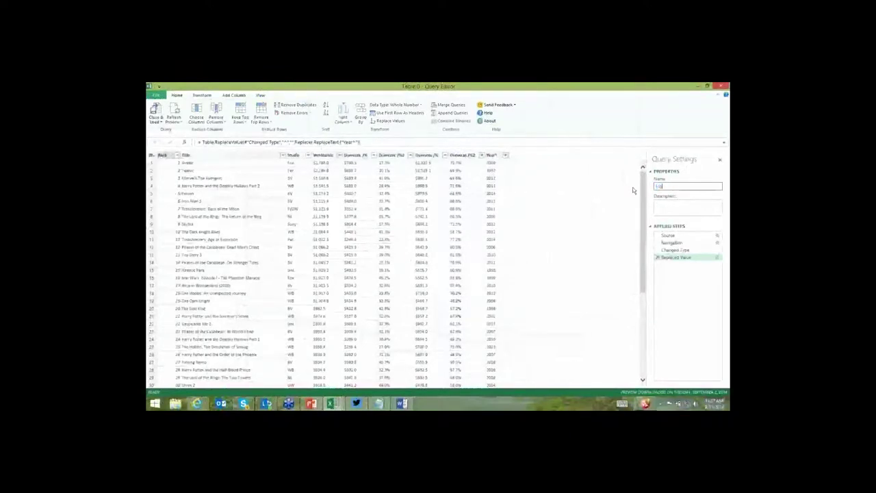
{"action": "type", "text": "s"}
{"action": "left_click", "coordinate": [394, 156]}
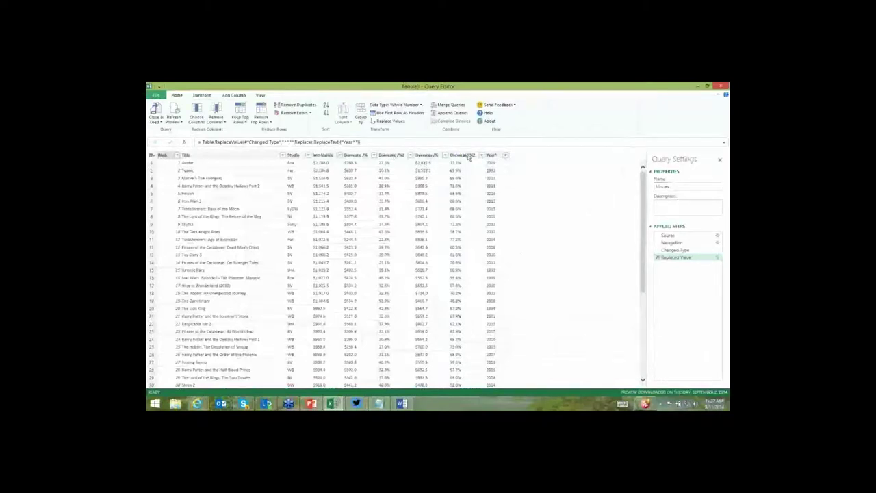
{"action": "left_click", "coordinate": [464, 156], "text": "ctrl"}
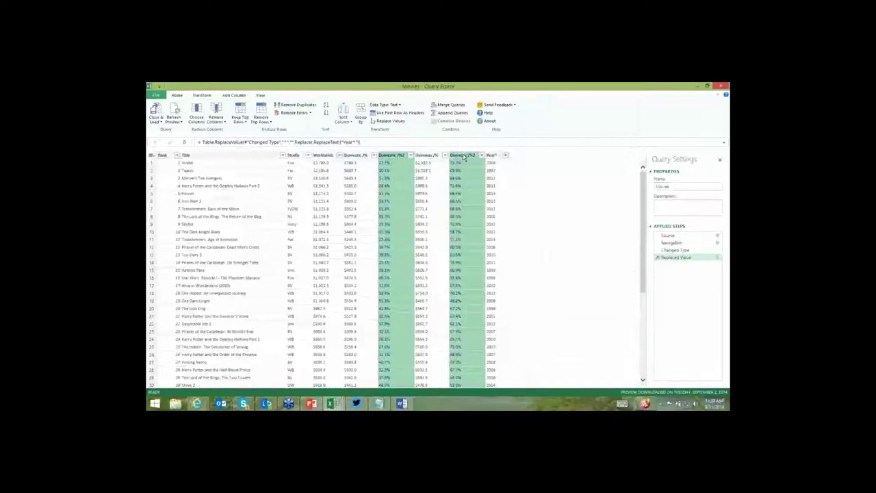
Remove the Domestic /%2 and Overseas /%2 columns, then select Worldwide through Overseas /%.
{"action": "right_click", "coordinate": [465, 158]}
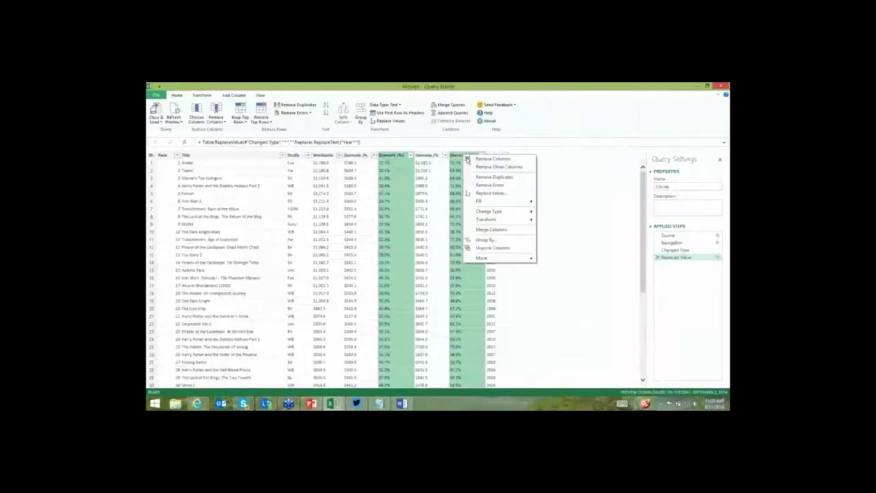
{"action": "left_click", "coordinate": [493, 159]}
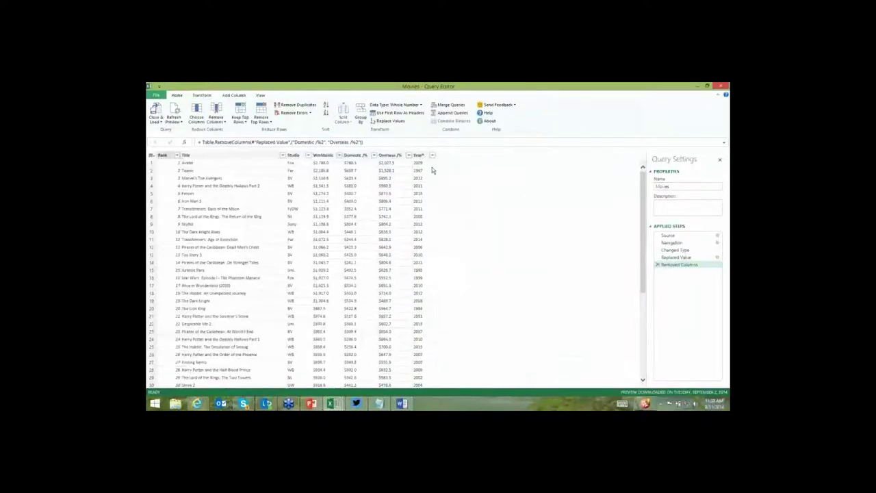
{"action": "left_click", "coordinate": [394, 158]}
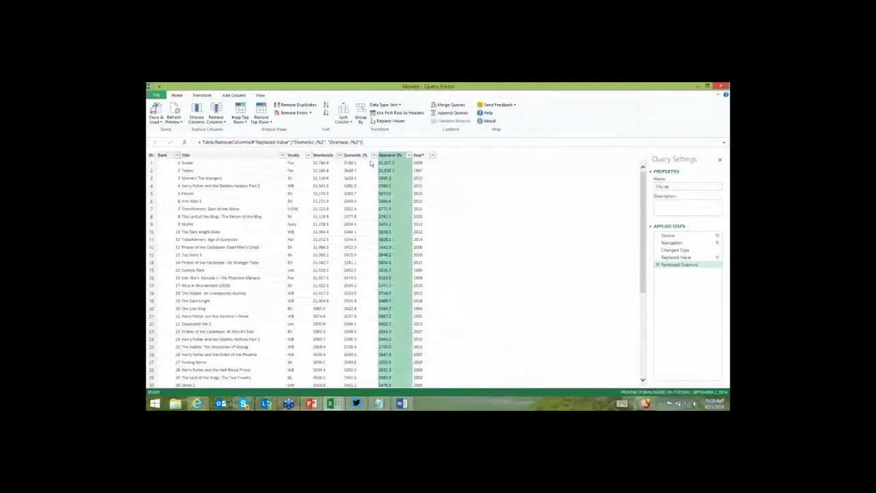
{"action": "left_click", "coordinate": [327, 157], "text": "shift"}
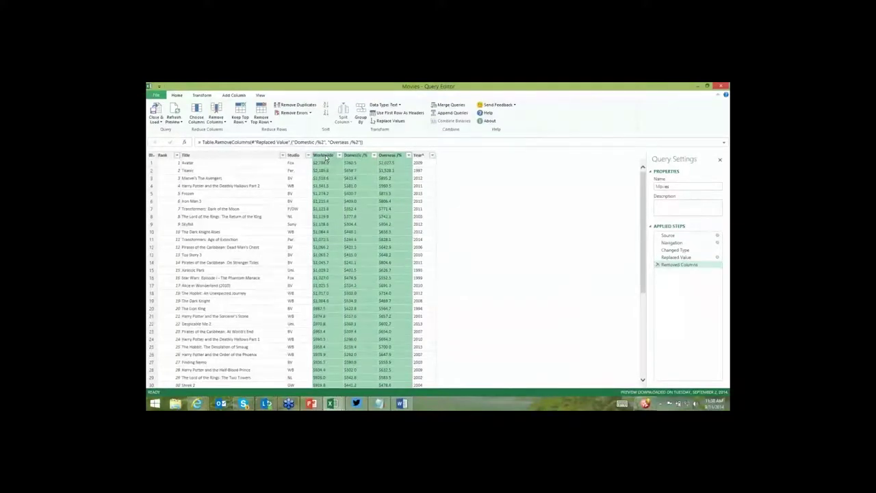
Change Worldwide, Domestic /% and Overseas /% to Decimal Number and check values in the preview.
{"action": "right_click", "coordinate": [326, 158]}
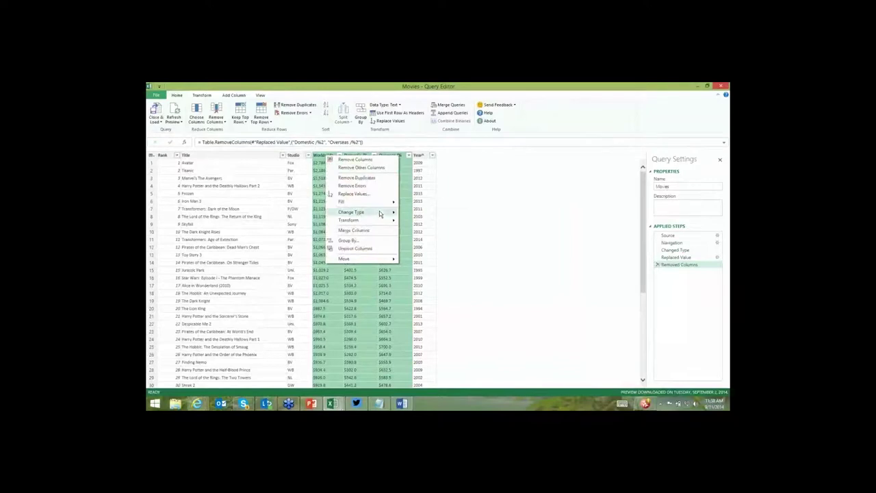
{"action": "mouse_move", "coordinate": [380, 213]}
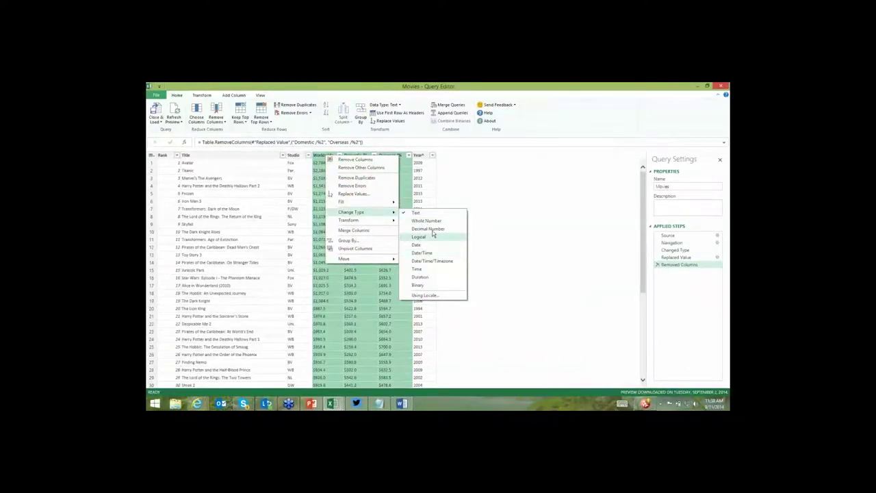
{"action": "left_click", "coordinate": [430, 229]}
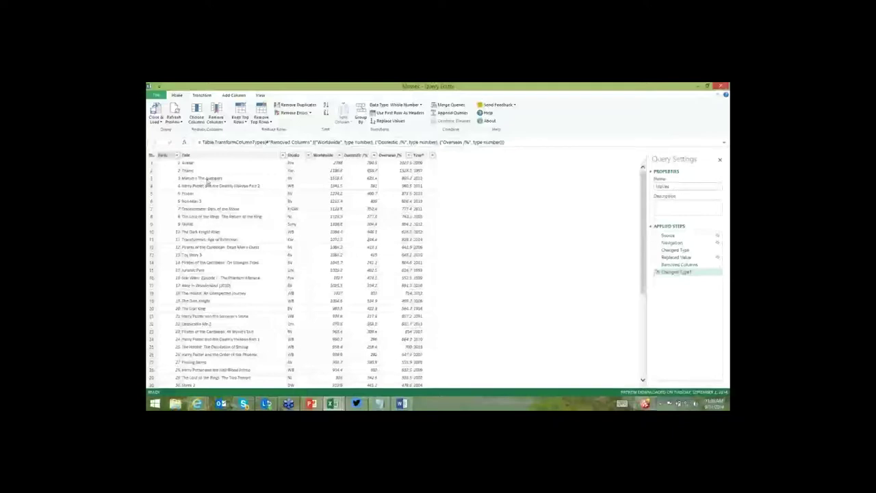
{"action": "left_click", "coordinate": [359, 309]}
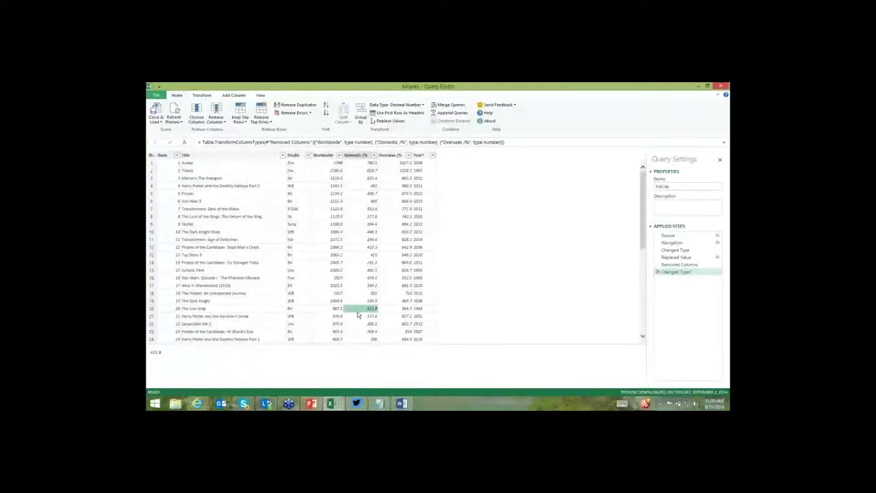
{"action": "scroll", "coordinate": [290, 250], "scroll_direction": "down", "scroll_amount": 15}
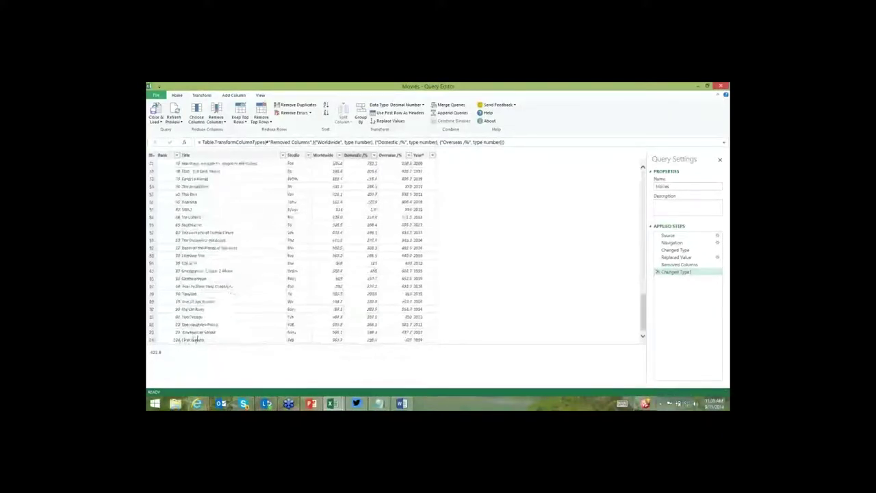
{"action": "scroll", "coordinate": [213, 321], "scroll_direction": "down", "scroll_amount": 8}
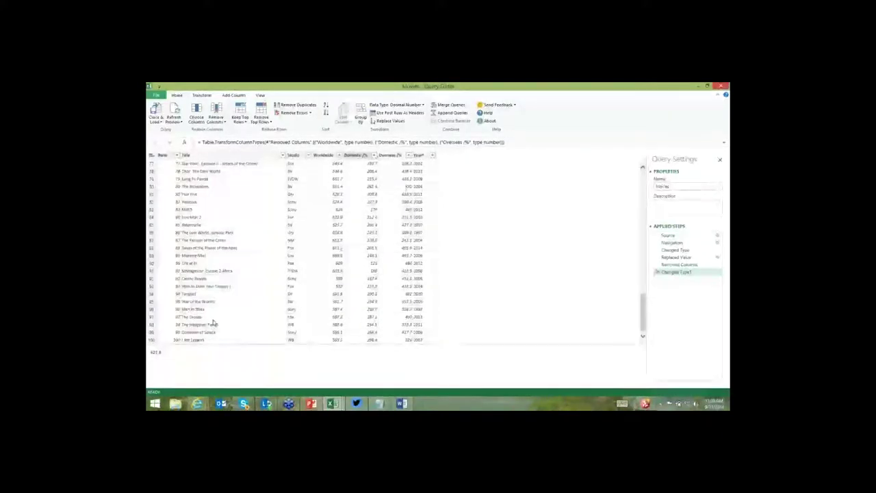
{"action": "scroll", "coordinate": [215, 308], "scroll_direction": "up", "scroll_amount": 20}
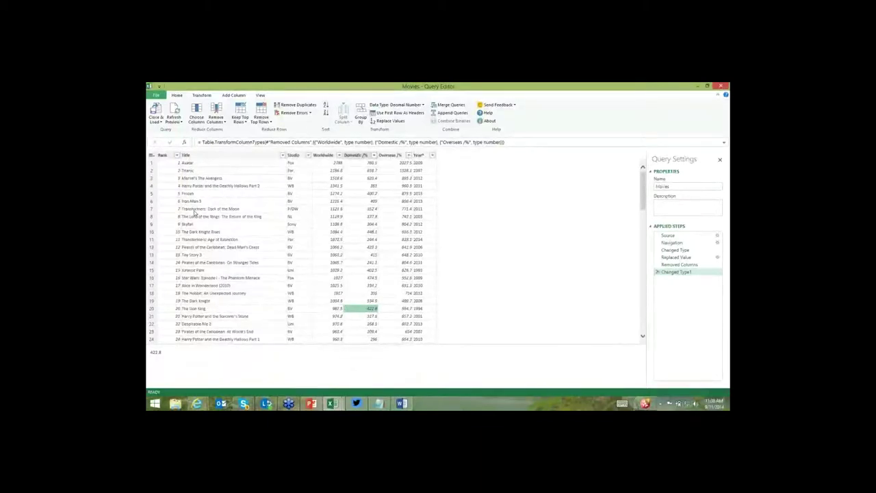
Close & Load Movies into a worksheet table of 100 films, then open the query's context menu.
{"action": "left_click", "coordinate": [161, 122]}
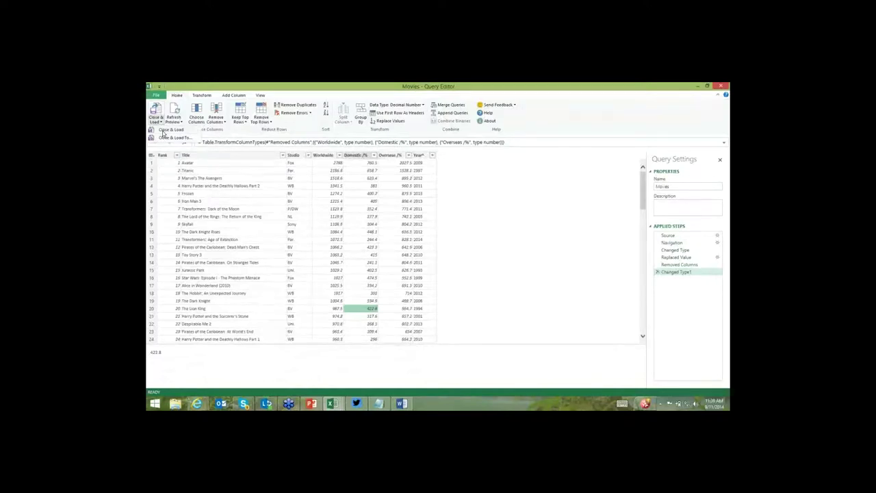
{"action": "left_click", "coordinate": [162, 130]}
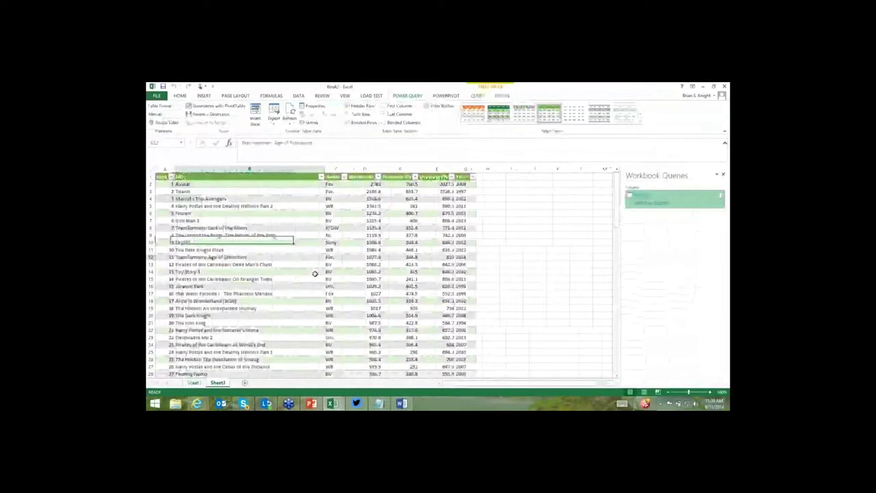
{"action": "scroll", "coordinate": [315, 273], "scroll_direction": "down", "scroll_amount": 20}
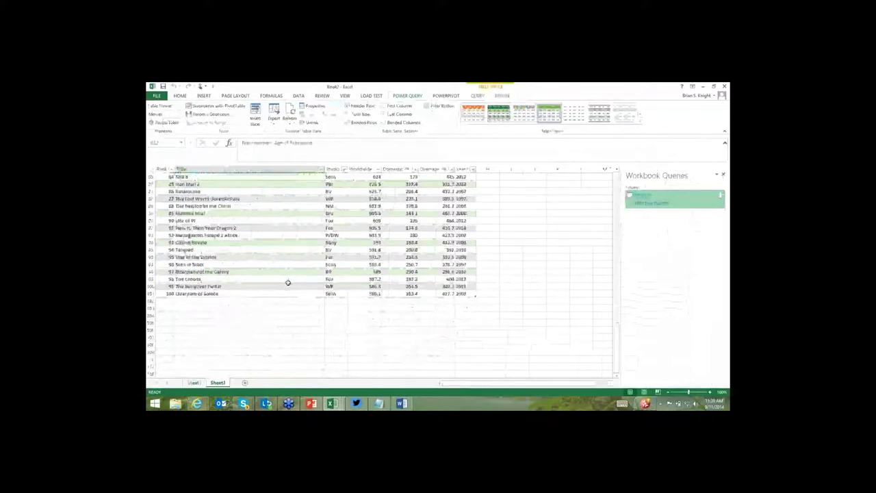
{"action": "right_click", "coordinate": [642, 205]}
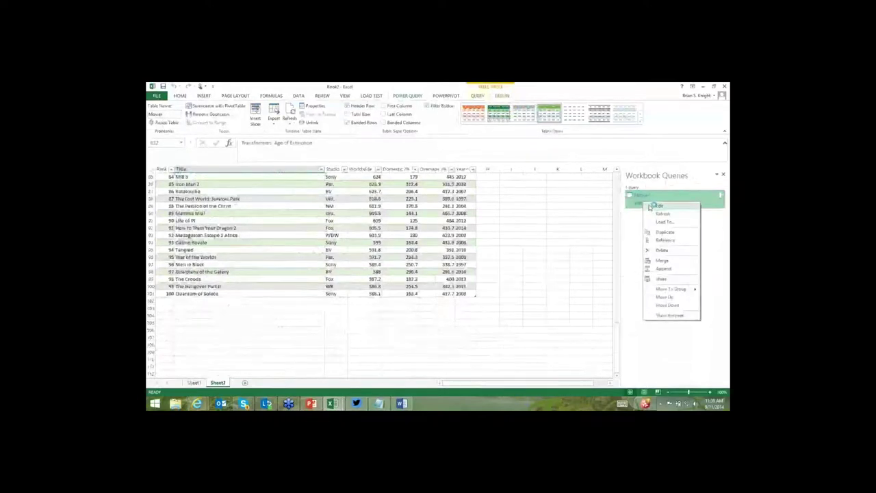
Edit the Movies query and show its full M script in the Advanced Editor.
{"action": "left_click", "coordinate": [658, 206]}
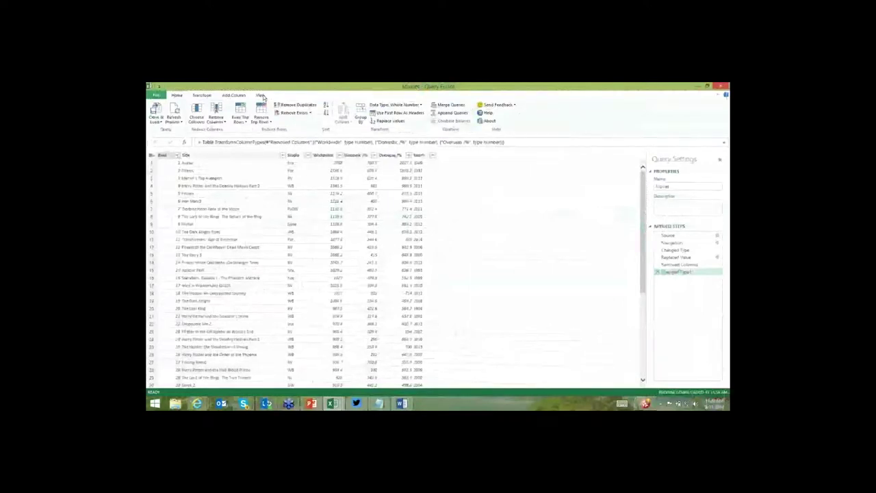
{"action": "left_click", "coordinate": [261, 96]}
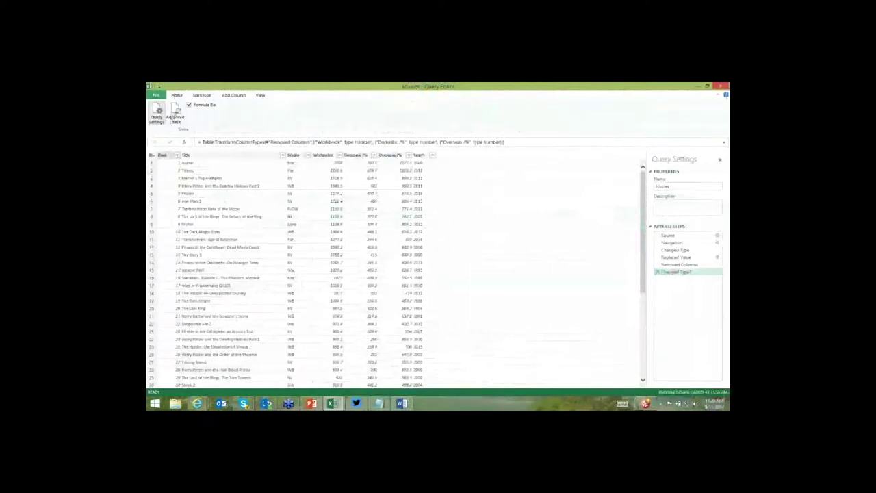
{"action": "left_click", "coordinate": [176, 115]}
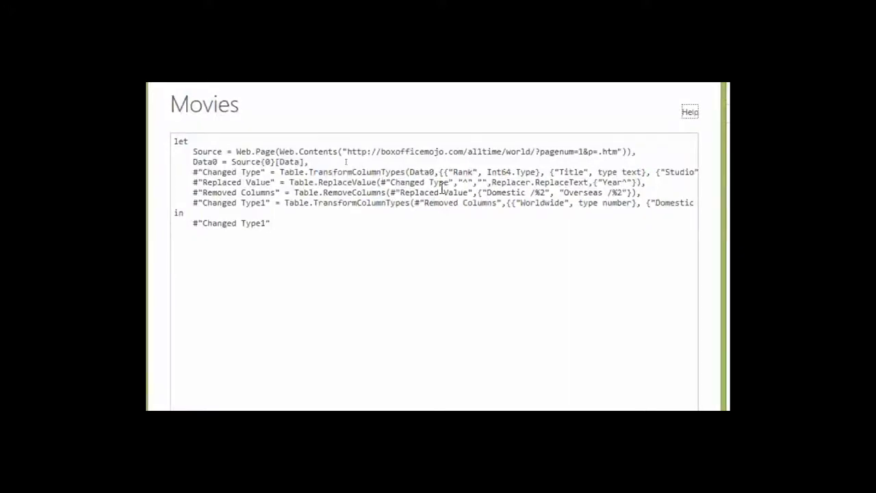
Insert a new first line (pagenumber)=> above let in the Movies M script.
{"action": "left_click", "coordinate": [252, 152]}
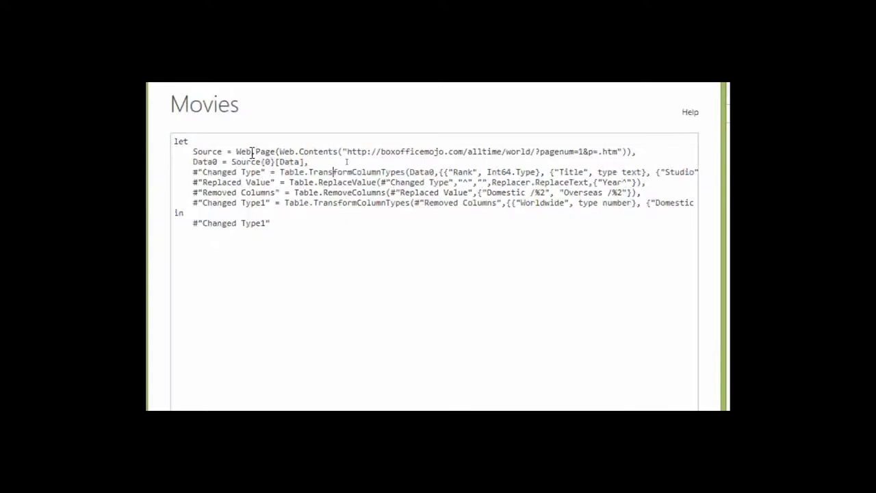
{"action": "key", "text": "Down"}
{"action": "key", "text": "Right"}
{"action": "key", "text": "Right"}
{"action": "key", "text": "Right"}
{"action": "key", "text": "Right"}
{"action": "key", "text": "Right"}
{"action": "key", "text": "Right"}
{"action": "key", "text": "Right"}
{"action": "key", "text": "Right"}
{"action": "key", "text": "Right"}
{"action": "key", "text": "Right"}
{"action": "key", "text": "Right"}
{"action": "key", "text": "Right"}
{"action": "key", "text": "Right"}
{"action": "key", "text": "Right"}
{"action": "key", "text": "Right"}
{"action": "key", "text": "Right"}
{"action": "key", "text": "Right"}
{"action": "key", "text": "Right"}
{"action": "key", "text": "Right"}
{"action": "key", "text": "Right"}
{"action": "key", "text": "Right"}
{"action": "key", "text": "Right"}
{"action": "key", "text": "Right"}
{"action": "key", "text": "Right"}
{"action": "key", "text": "Right"}
{"action": "key", "text": "Right"}
{"action": "key", "text": "Right"}
{"action": "key", "text": "Return"}
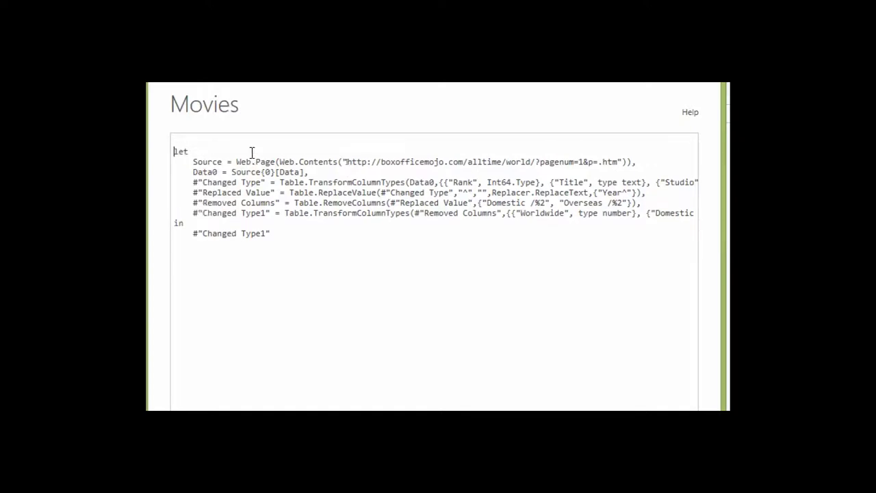
{"action": "key", "text": "Up"}
{"action": "type", "text": "(pagenumber)=>"}
Replace the hard-coded page 1 after pagenum= with &Number.ToText(pagenumber)& in the URL.
{"action": "left_click", "coordinate": [246, 140]}
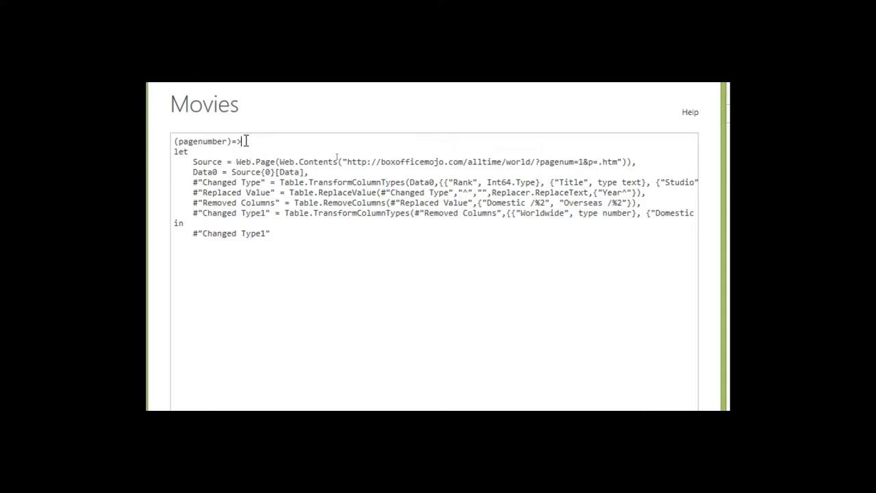
{"action": "key", "text": "Down"}
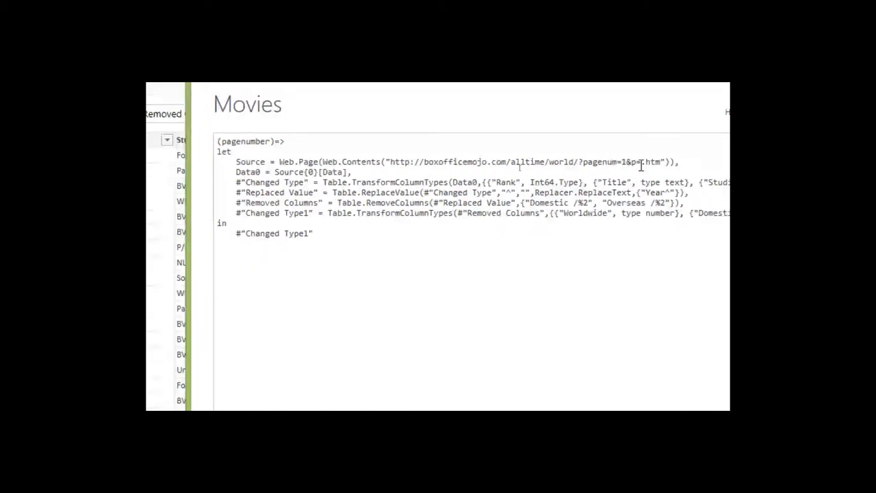
{"action": "key", "text": "BackSpace"}
{"action": "type", "text": "\"&&\""}
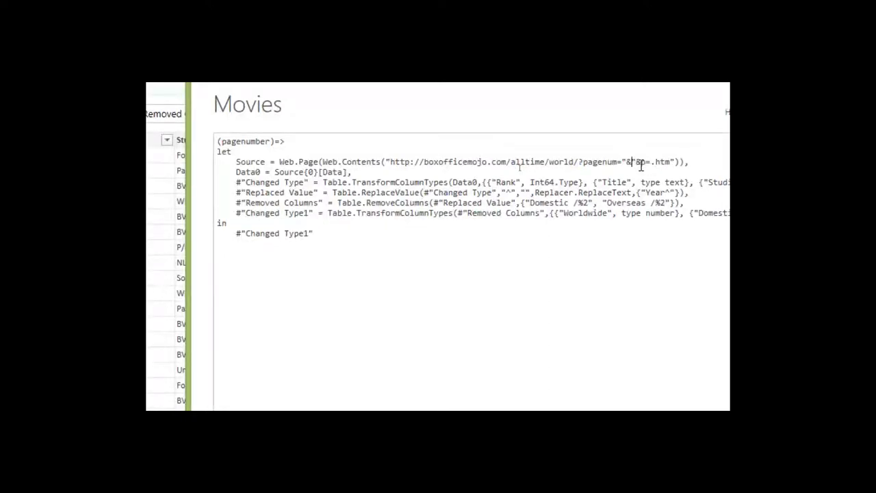
{"action": "type", "text": "&"}
{"action": "type", "text": "(page"}
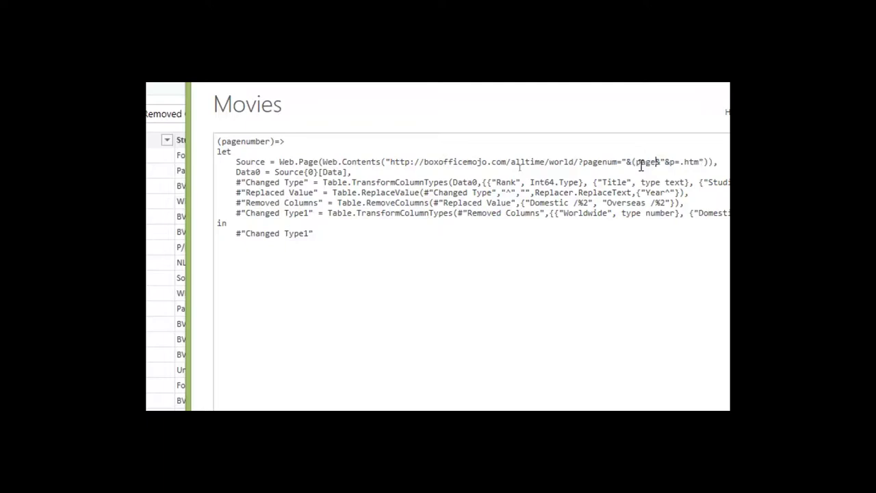
{"action": "type", "text": "number)"}
{"action": "type", "text": "Number."}
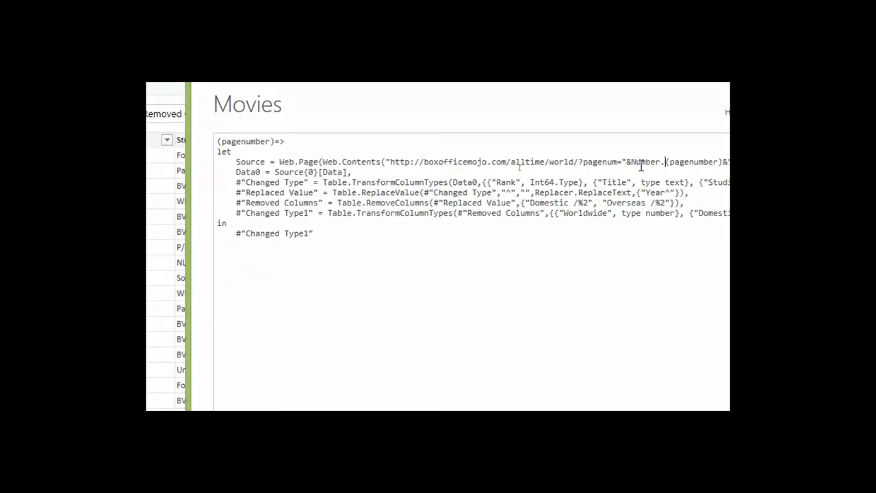
{"action": "type", "text": "ToText"}
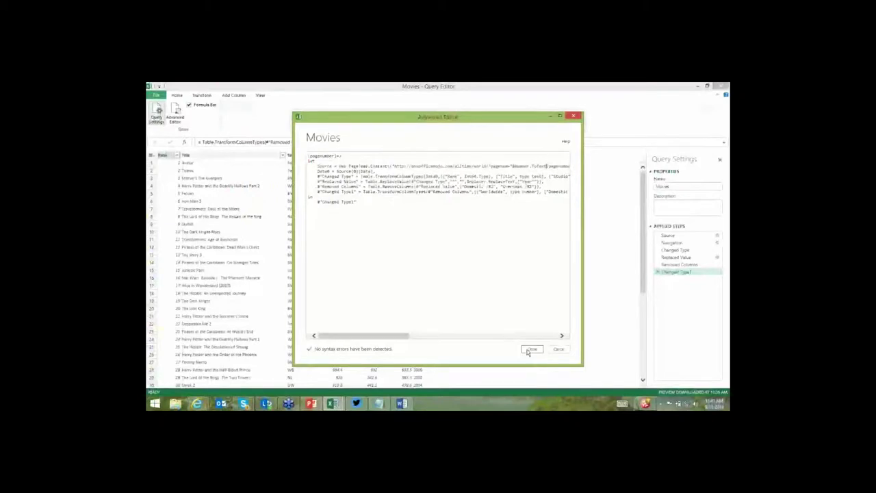
Apply the function code, invoke it with page 4, then delete the Invoked FunctionMovies step.
{"action": "left_click", "coordinate": [531, 349]}
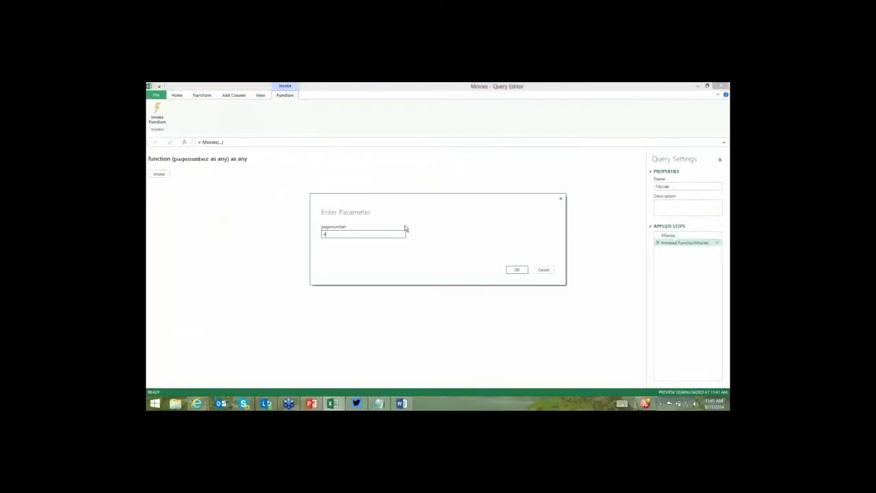
{"action": "key", "text": "Return"}
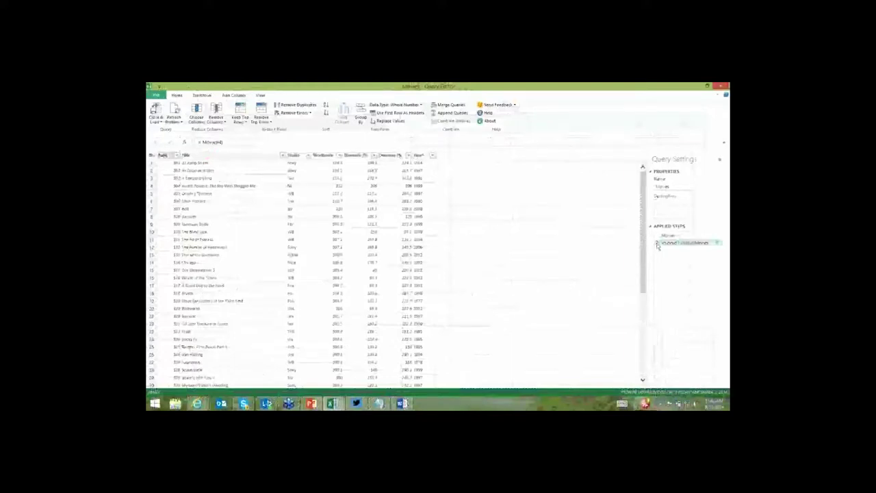
{"action": "left_click", "coordinate": [657, 243]}
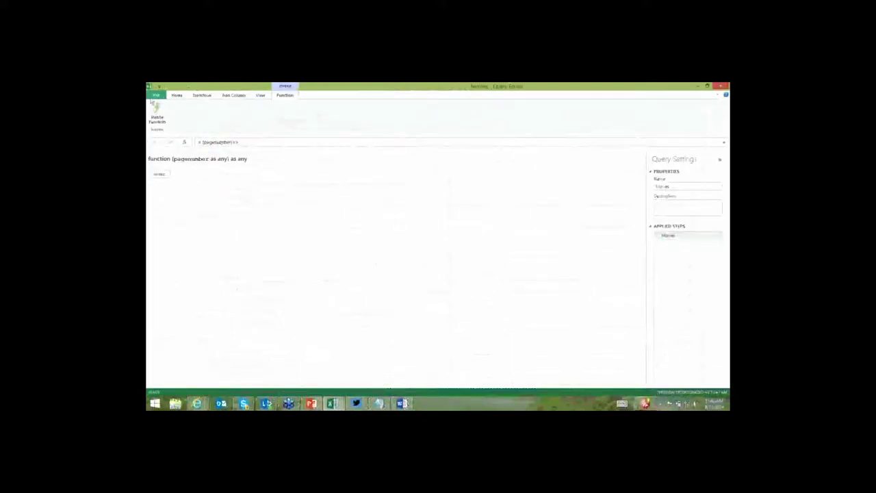
Close & Load the Movies function as a workbook query without loading data, returning to cell A1.
{"action": "left_click", "coordinate": [156, 94]}
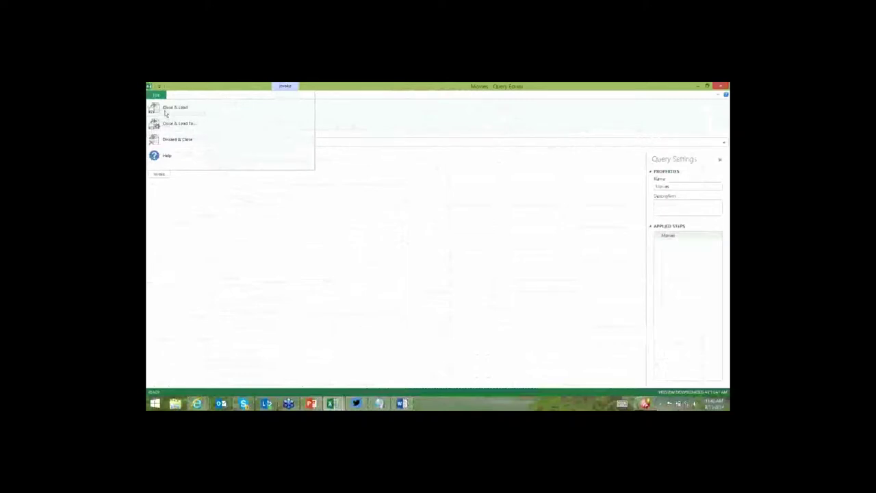
{"action": "left_click", "coordinate": [164, 114]}
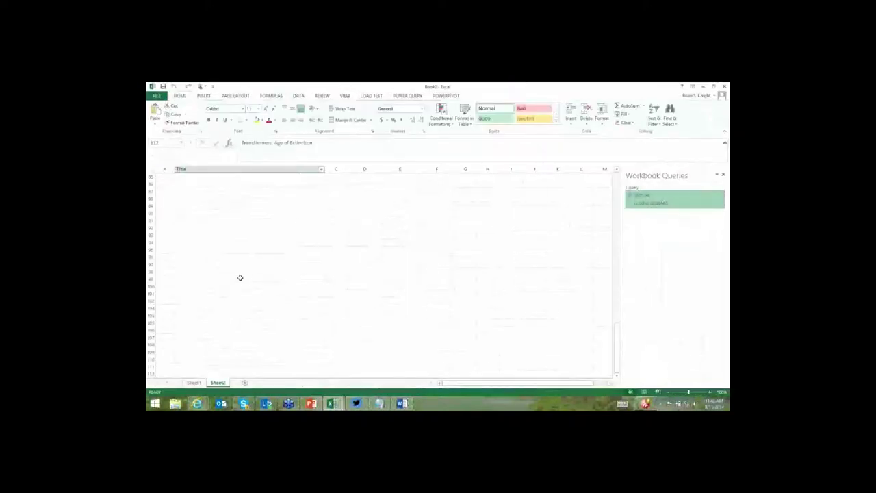
{"action": "scroll", "coordinate": [293, 222], "scroll_direction": "up", "scroll_amount": 20}
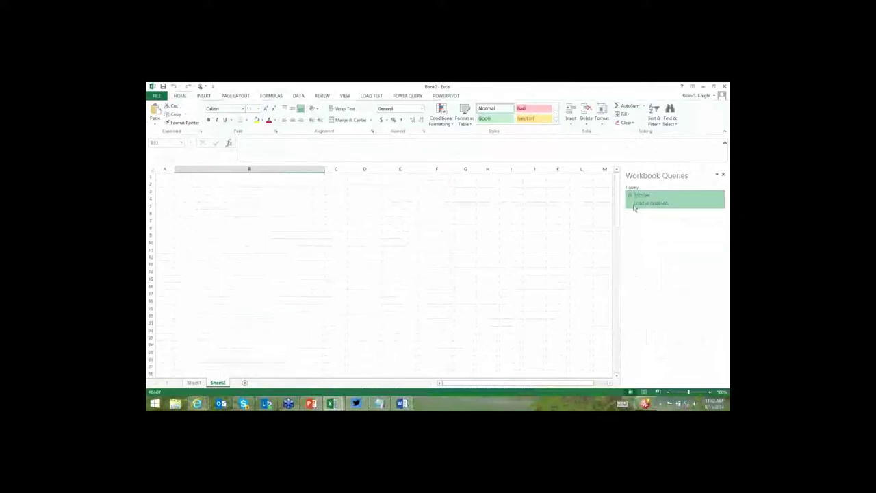
{"action": "mouse_move", "coordinate": [636, 205]}
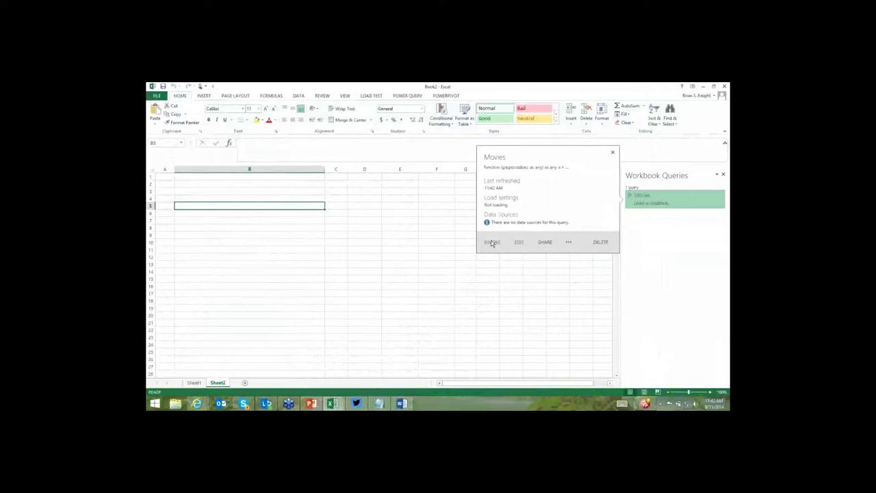
{"action": "left_click", "coordinate": [260, 190]}
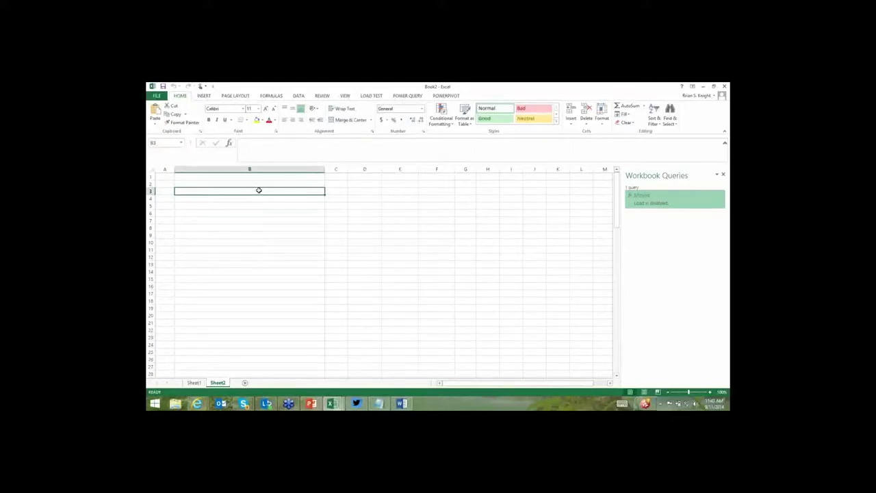
{"action": "key", "text": "ctrl+Home"}
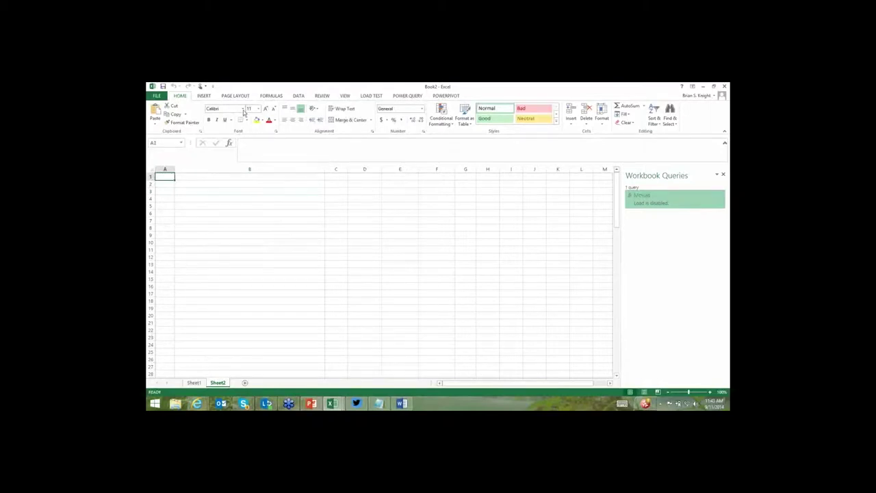
{"action": "left_click", "coordinate": [207, 96]}
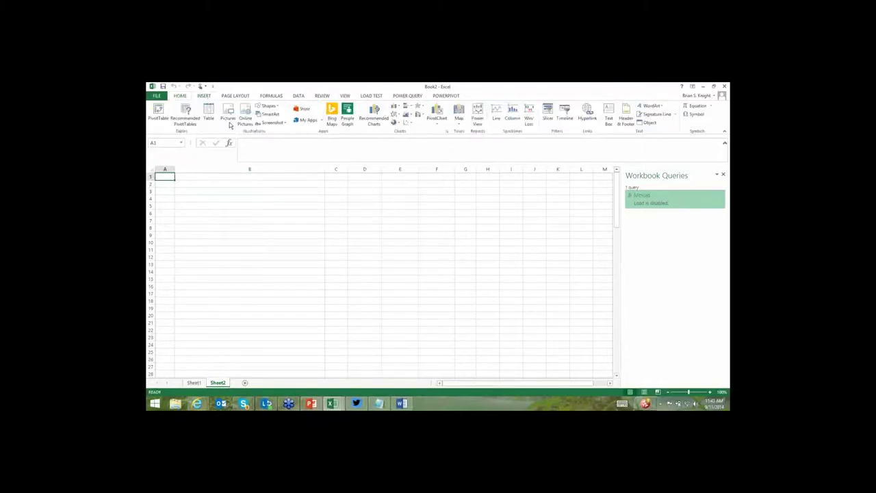
Create a blank query whose formula is ={1..6}, listing the numbers 1 to 6.
{"action": "left_click", "coordinate": [397, 95]}
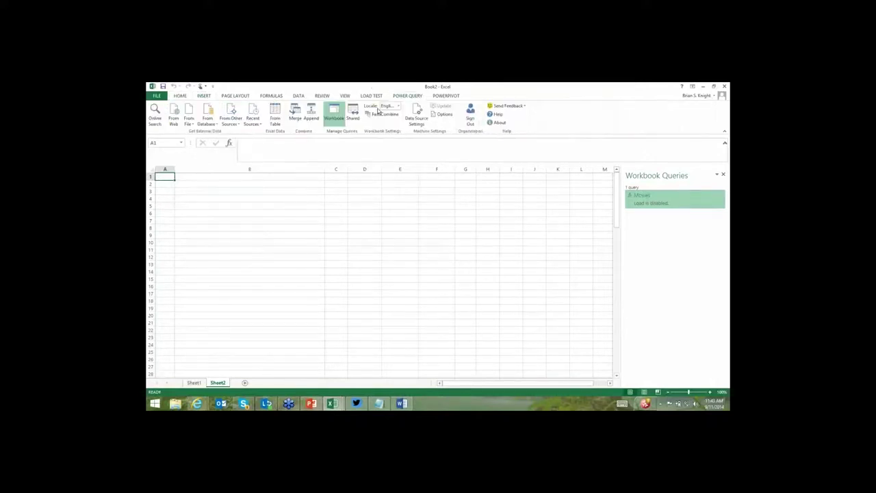
{"action": "left_click", "coordinate": [236, 120]}
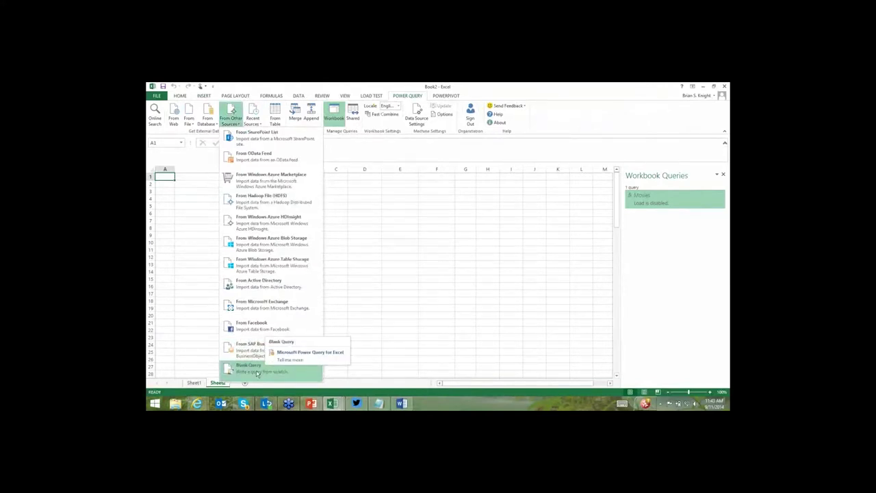
{"action": "left_click", "coordinate": [257, 373]}
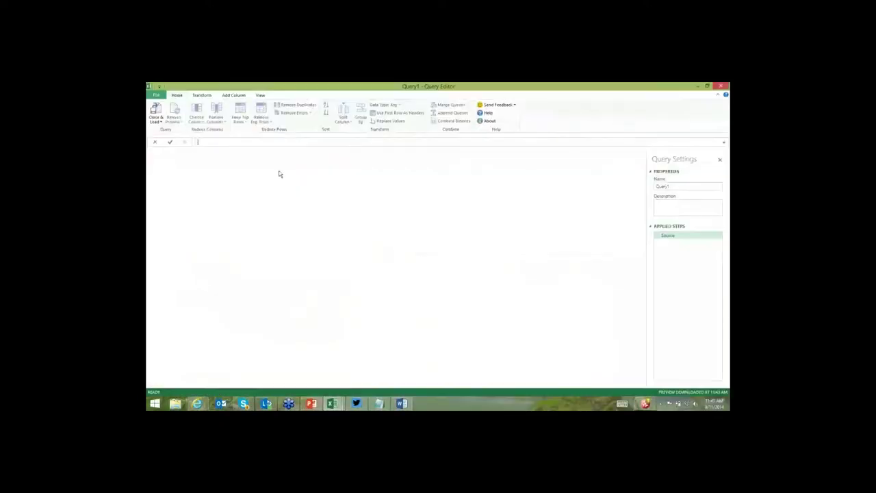
{"action": "type", "text": "="}
{"action": "type", "text": "("}
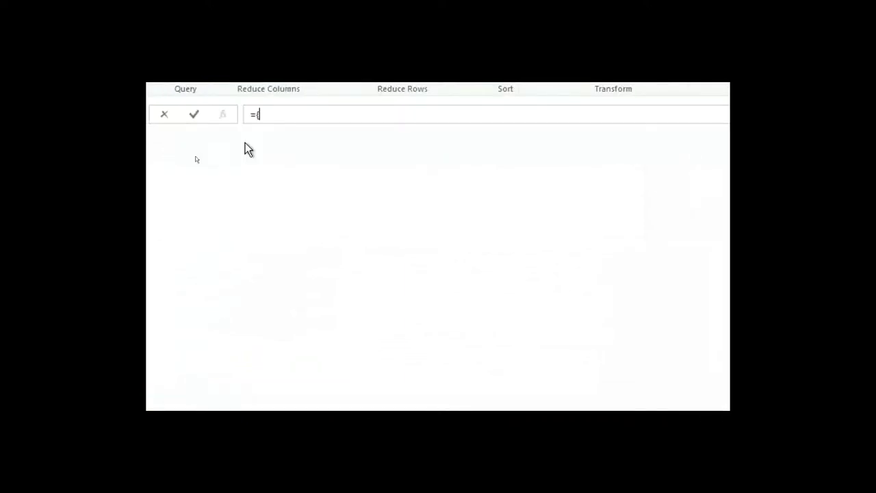
{"action": "type", "text": "1..6}"}
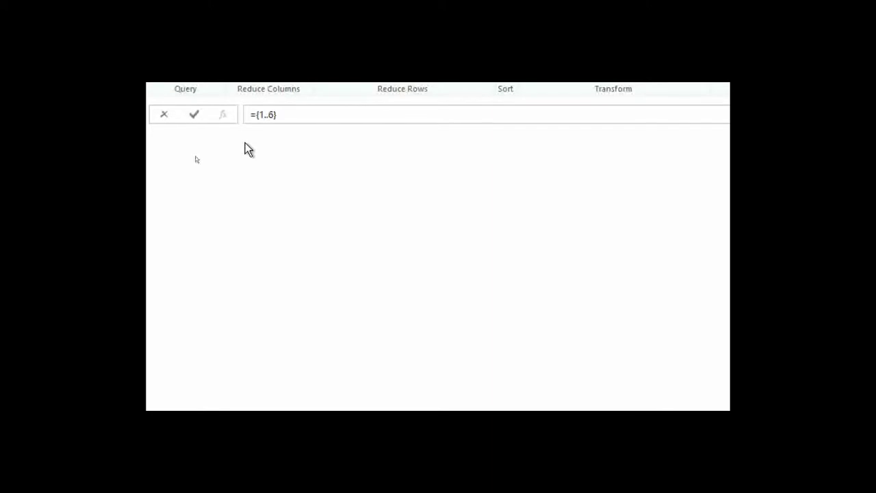
{"action": "key", "text": "Return"}
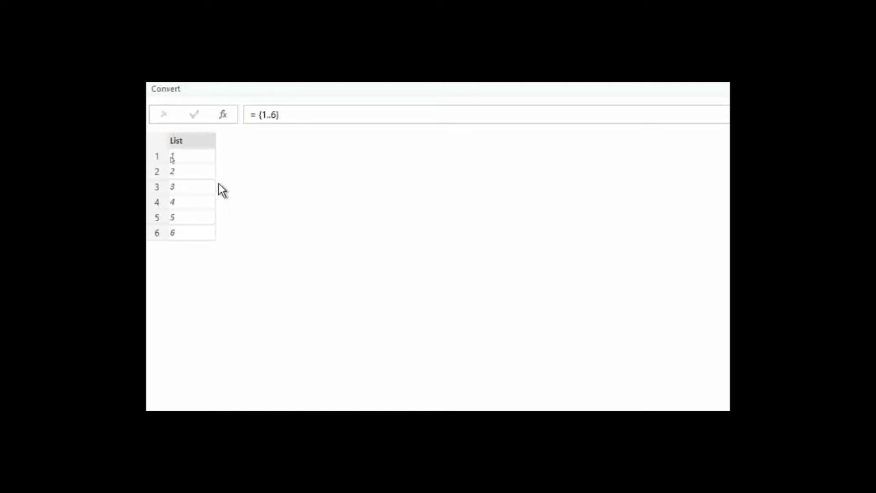
Convert the 1–6 list to a one-column table with delimiter None and select Column1.
{"action": "right_click", "coordinate": [195, 143]}
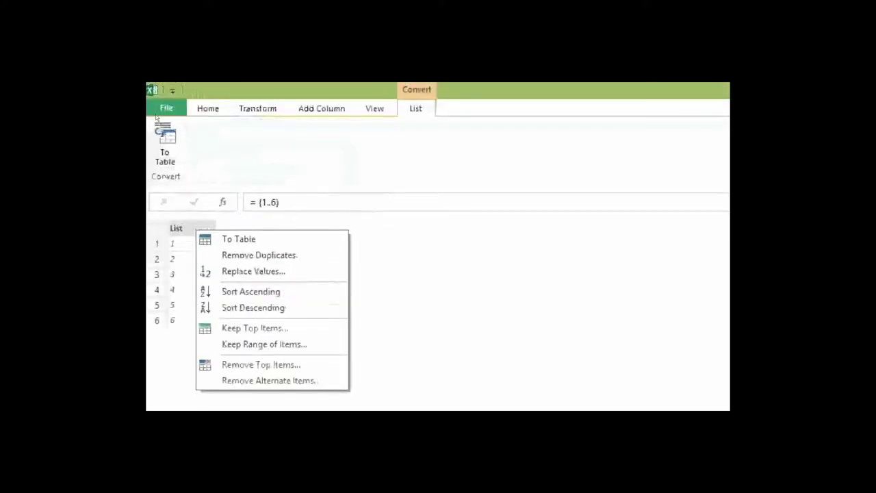
{"action": "left_click", "coordinate": [166, 152]}
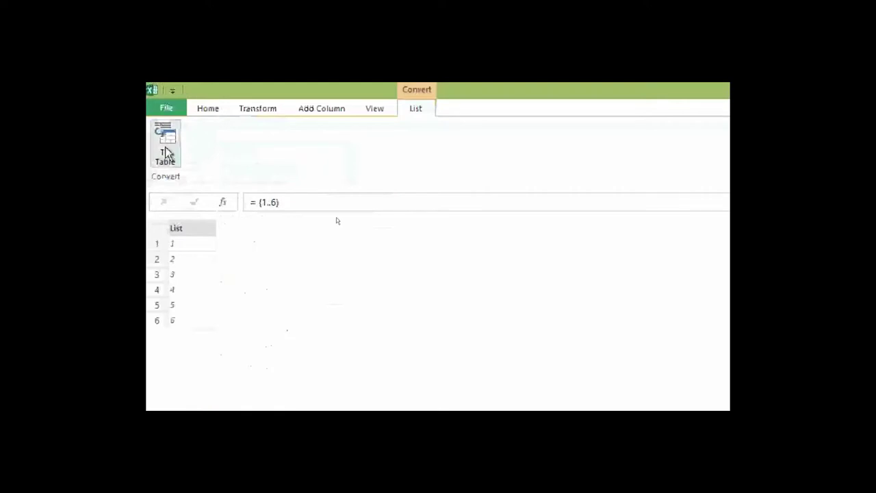
{"action": "left_click", "coordinate": [166, 152]}
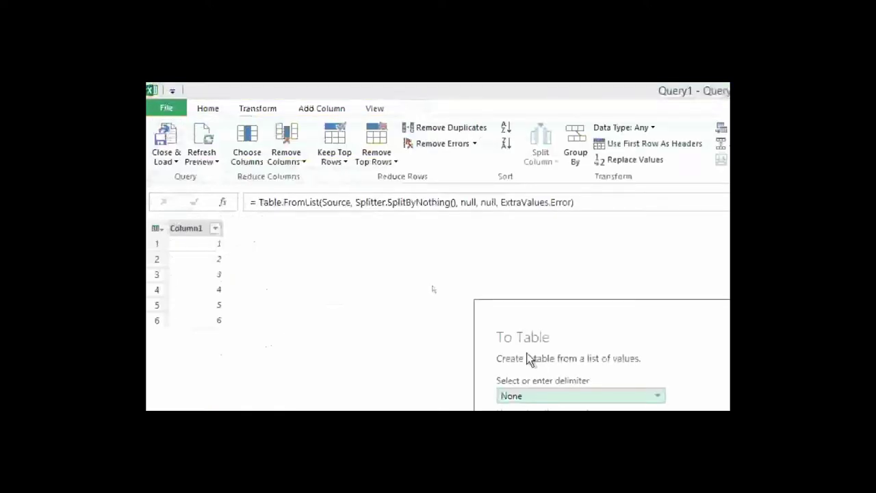
{"action": "left_click", "coordinate": [660, 489]}
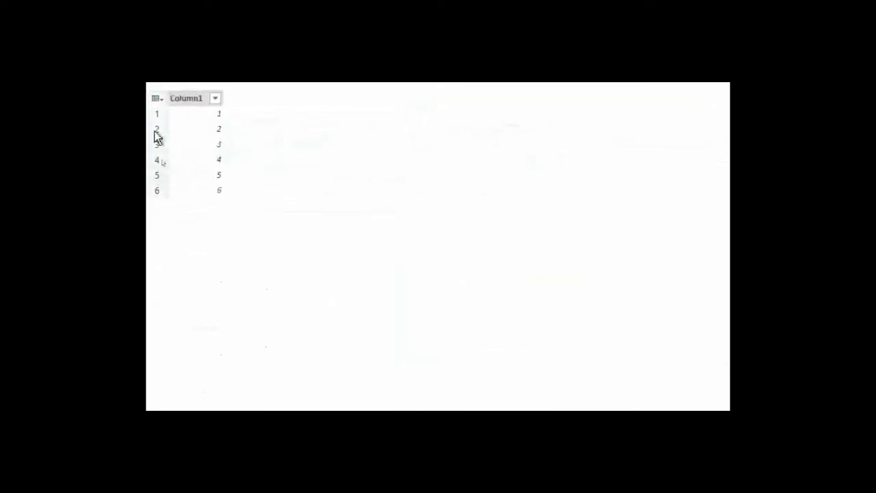
{"action": "left_click", "coordinate": [182, 99]}
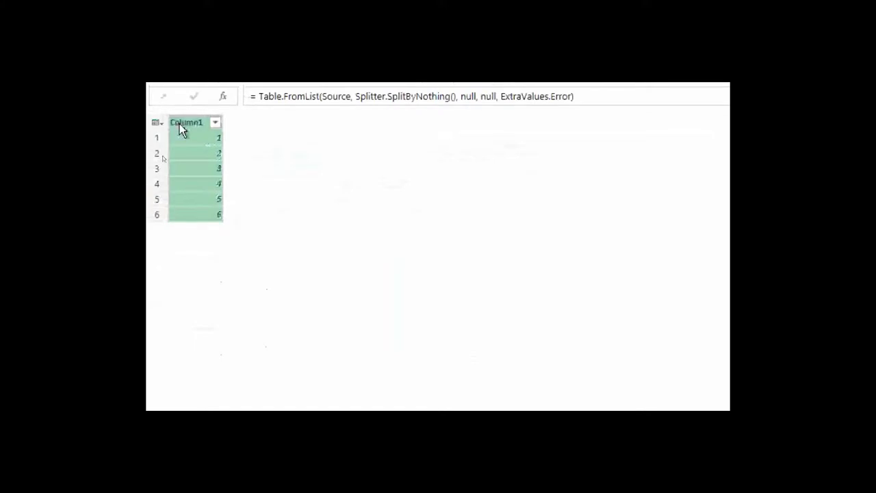
{"action": "right_click", "coordinate": [181, 130]}
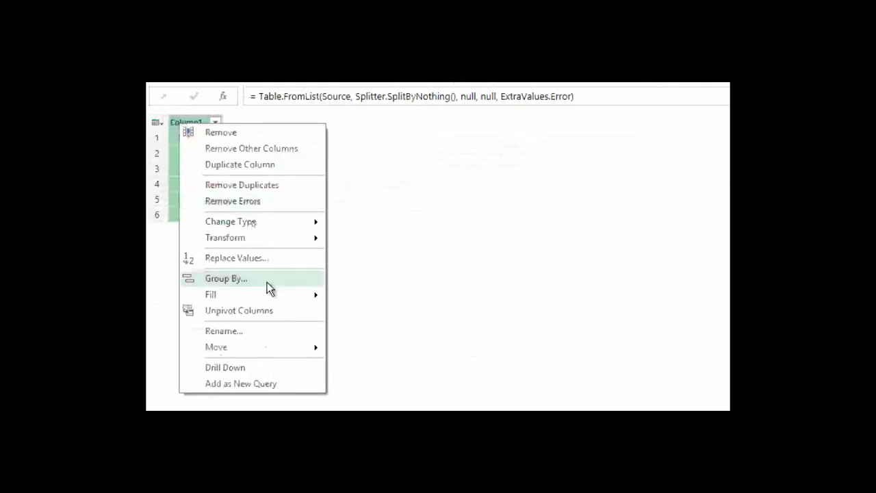
{"action": "left_click", "coordinate": [358, 253]}
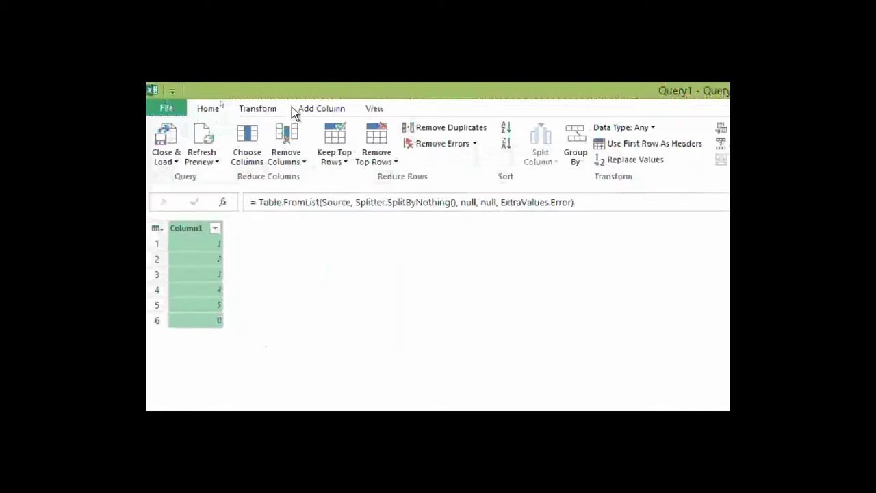
{"action": "left_click", "coordinate": [294, 109]}
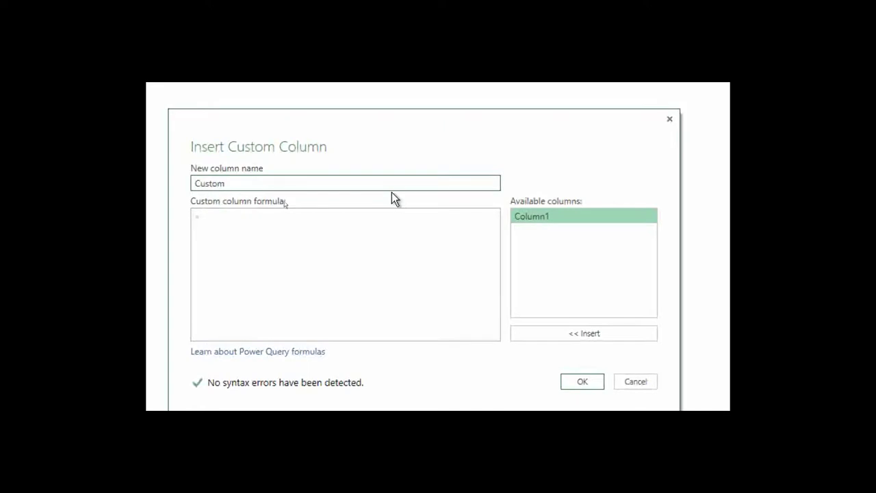
Add a custom column named MovePage with the formula =Movies([Column1]).
{"action": "type", "text": "Move"}
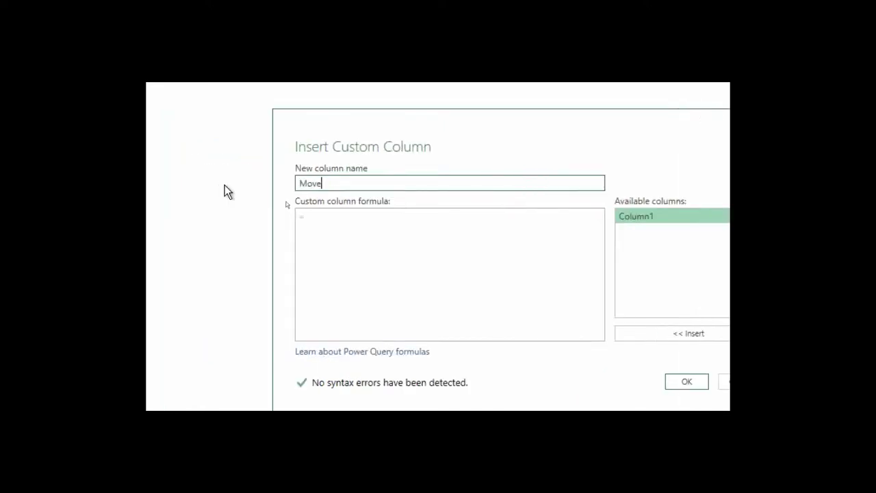
{"action": "type", "text": "Page"}
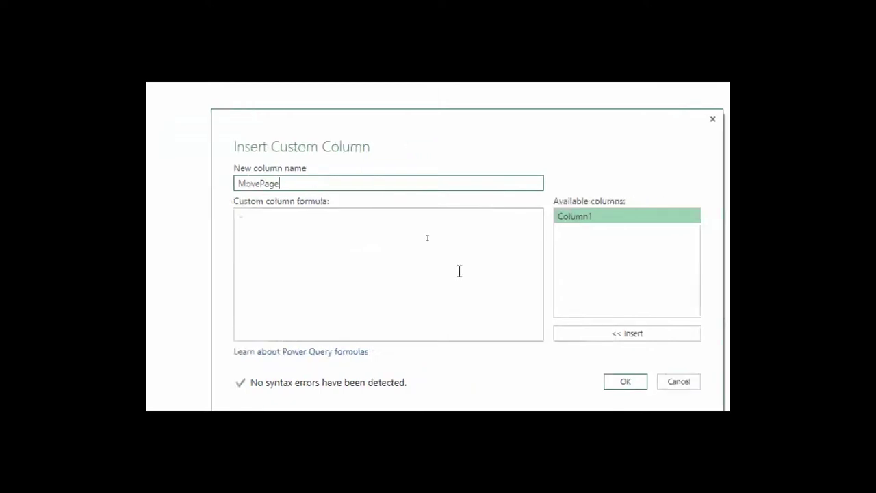
{"action": "left_click", "coordinate": [446, 258]}
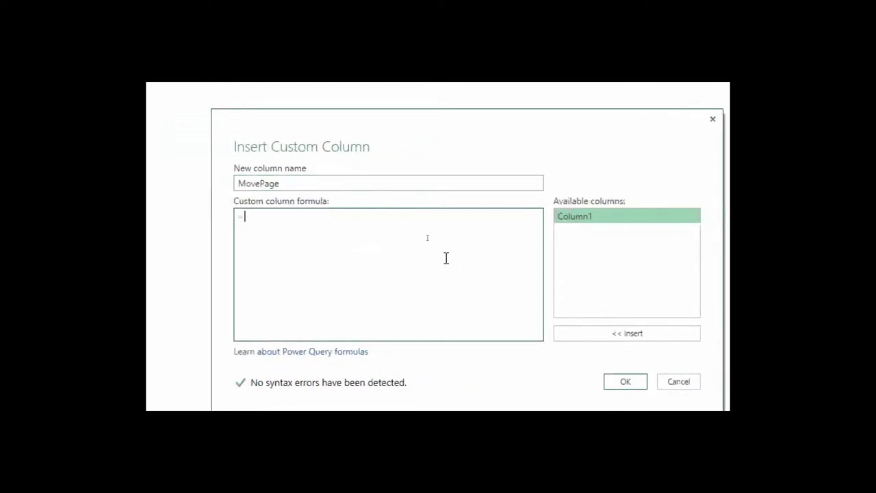
{"action": "type", "text": "Movies("}
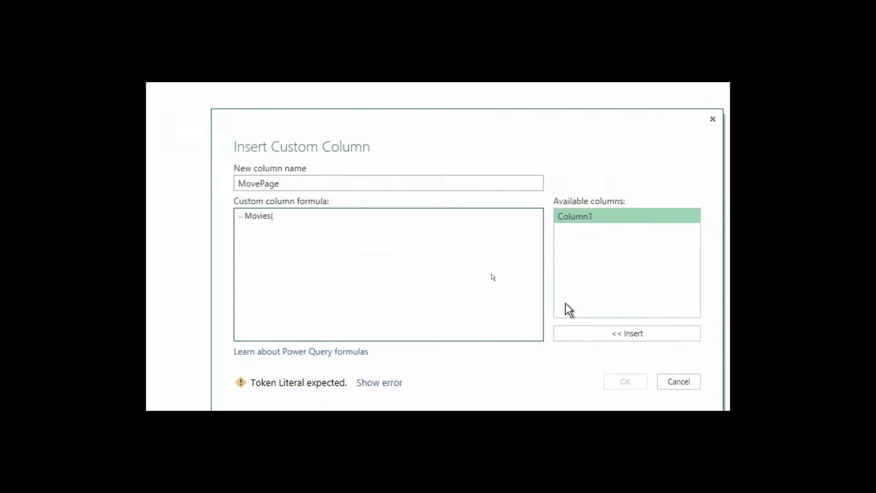
{"action": "left_click", "coordinate": [576, 333]}
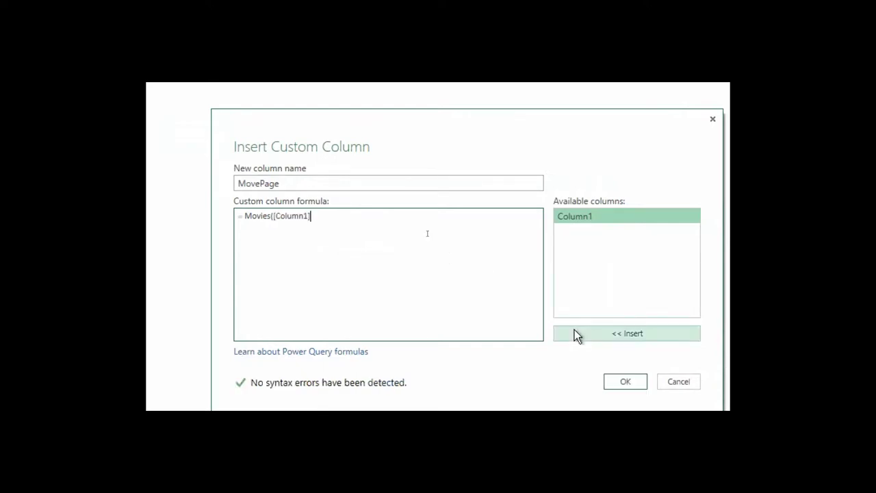
{"action": "type", "text": ")"}
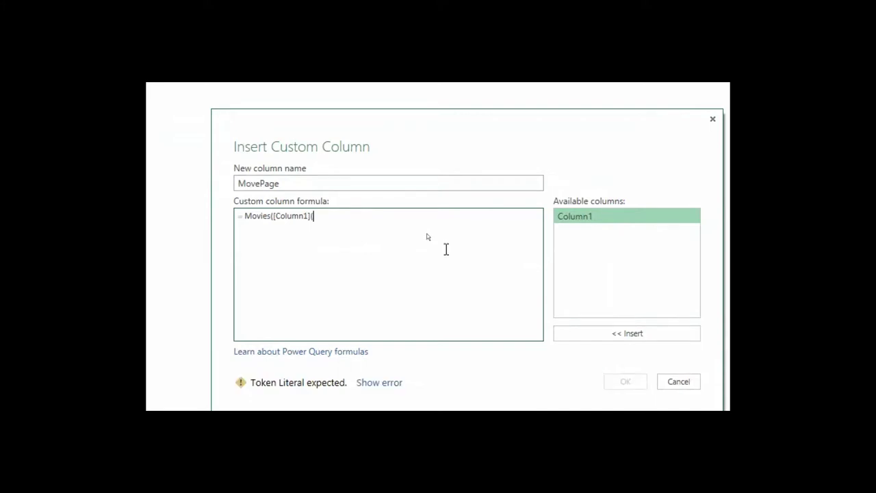
{"action": "key", "text": "BackSpace"}
{"action": "type", "text": ")"}
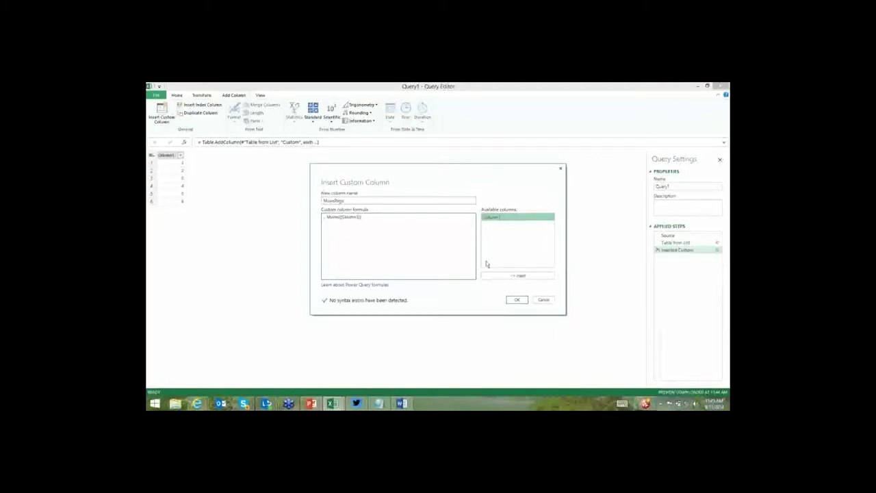
{"action": "left_click", "coordinate": [521, 301]}
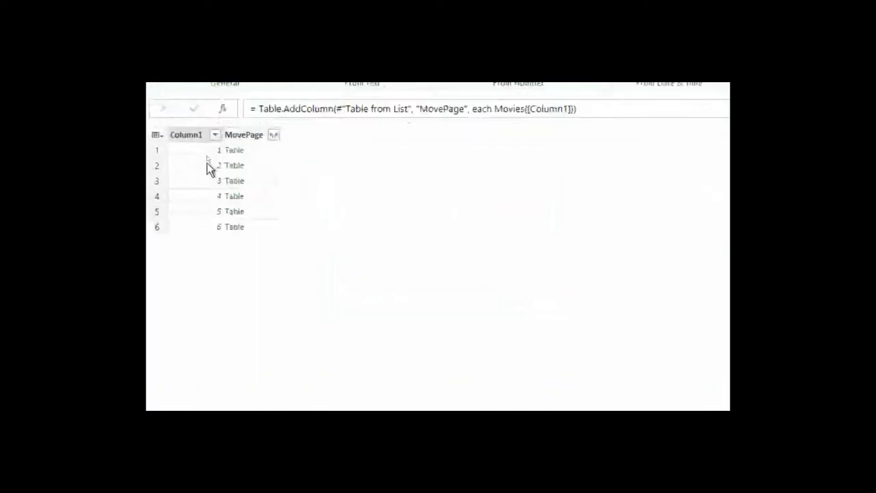
Expand MovePage into all its columns, from Rank through Year.
{"action": "left_click", "coordinate": [273, 135]}
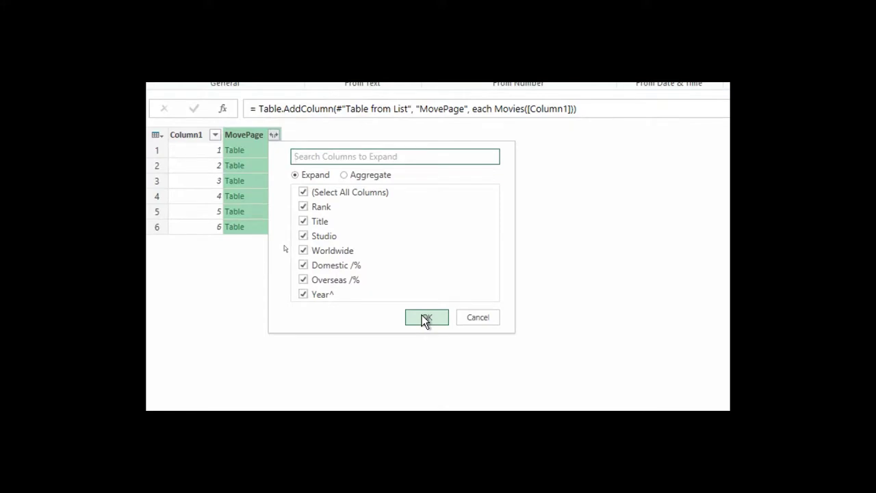
{"action": "left_click", "coordinate": [422, 316]}
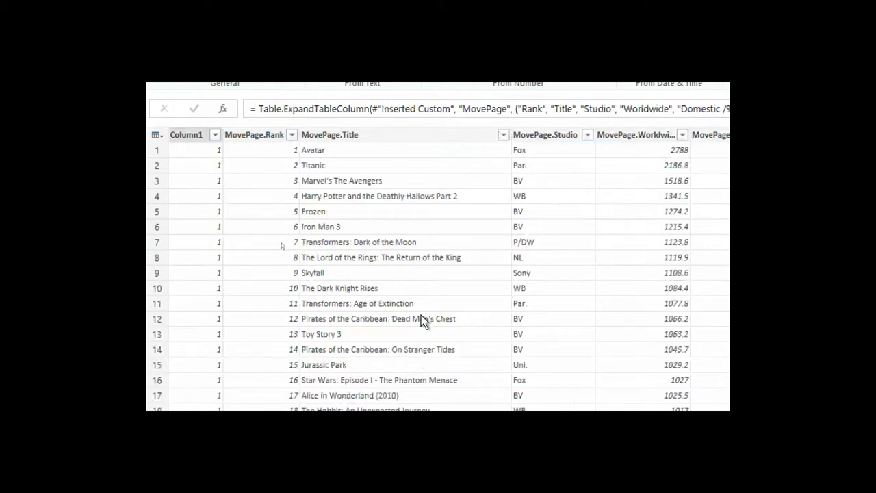
{"action": "scroll", "coordinate": [421, 318], "scroll_direction": "down", "scroll_amount": 20}
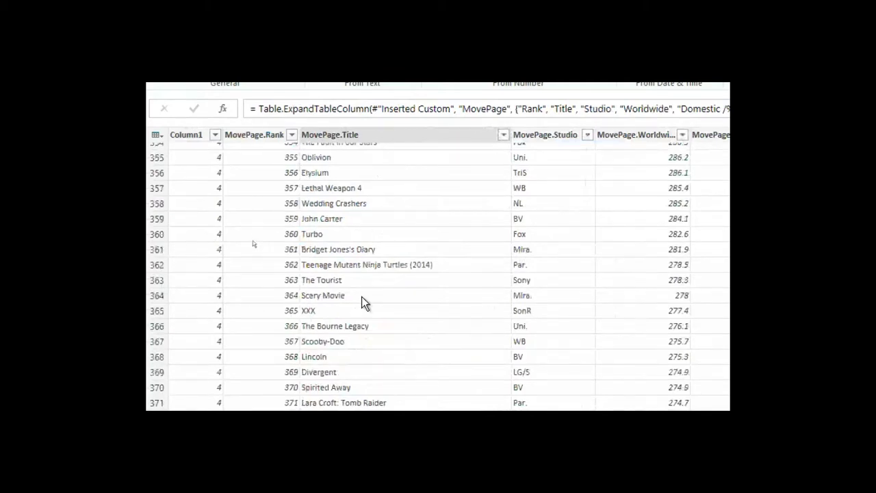
{"action": "scroll", "coordinate": [361, 296], "scroll_direction": "up", "scroll_amount": 20}
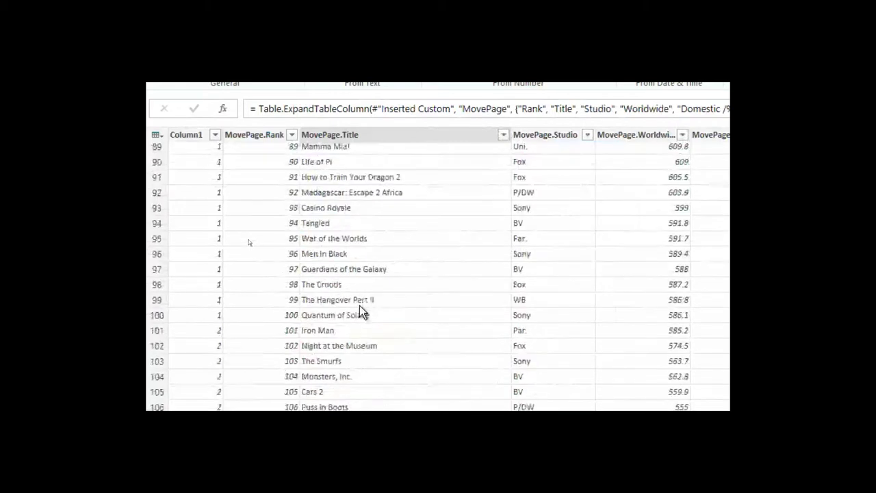
{"action": "scroll", "coordinate": [359, 305], "scroll_direction": "down", "scroll_amount": 10}
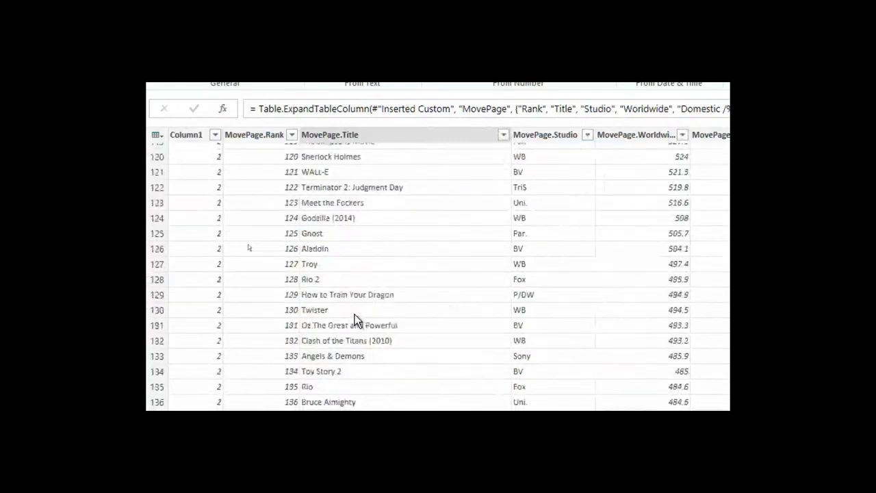
{"action": "scroll", "coordinate": [352, 312], "scroll_direction": "down", "scroll_amount": 8}
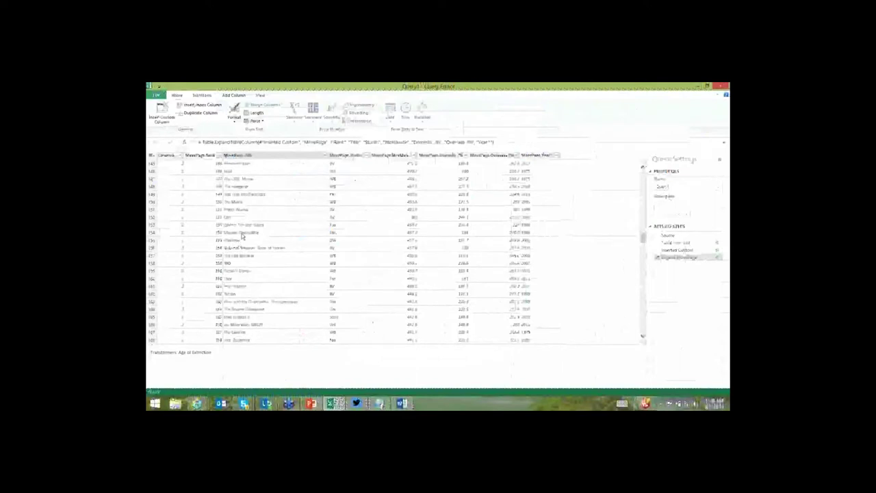
{"action": "scroll", "coordinate": [243, 235], "scroll_direction": "up", "scroll_amount": 5}
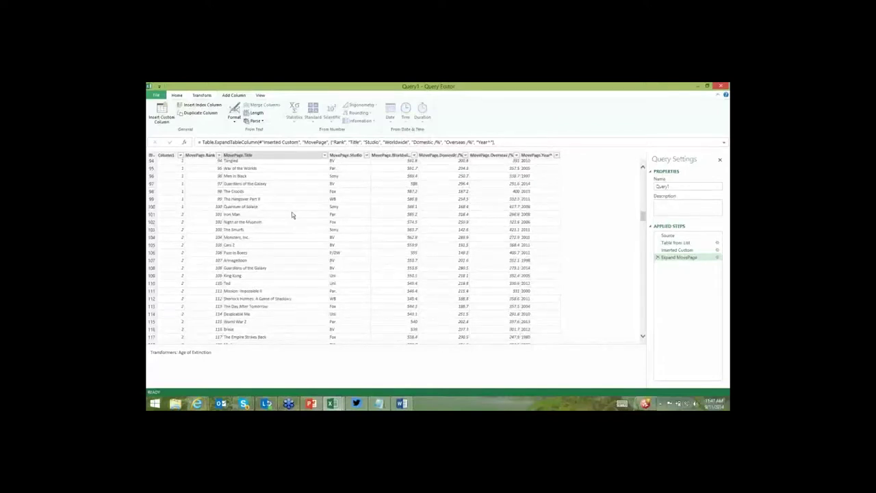
Change MovePage.Worldwide, Domestic and Overseas columns to Decimal Number.
{"action": "left_click", "coordinate": [384, 156]}
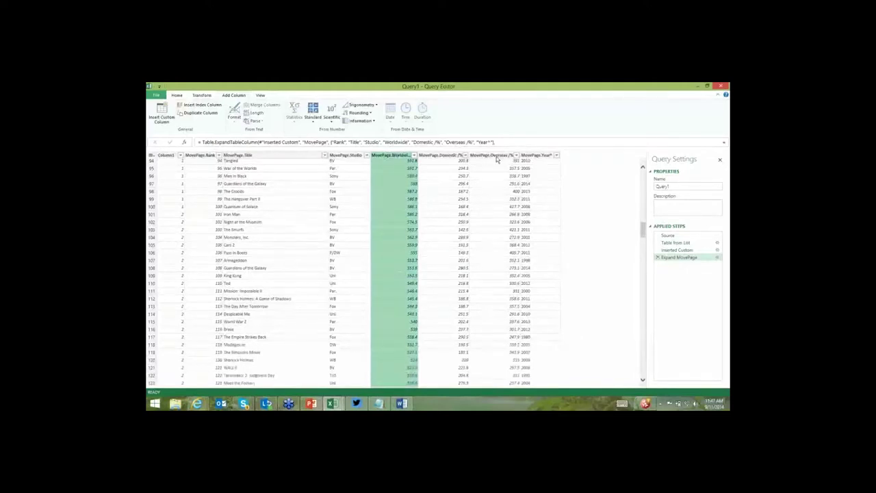
{"action": "left_click", "coordinate": [494, 157], "text": "shift"}
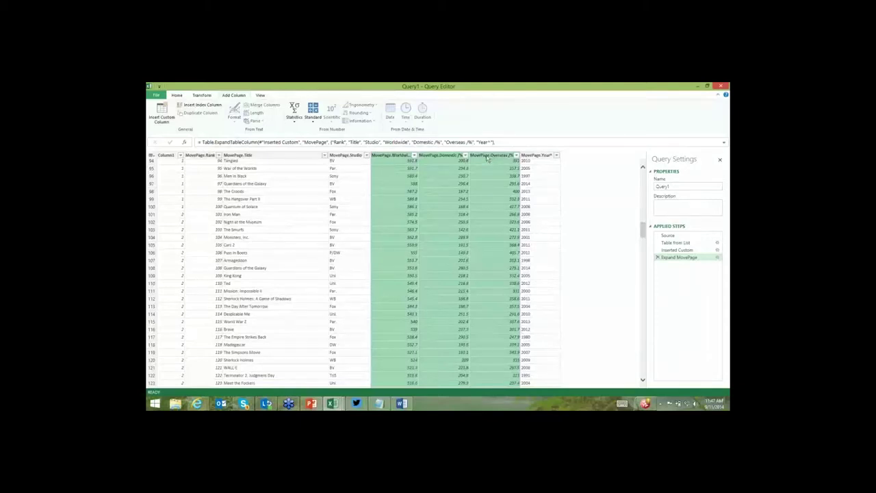
{"action": "right_click", "coordinate": [487, 158]}
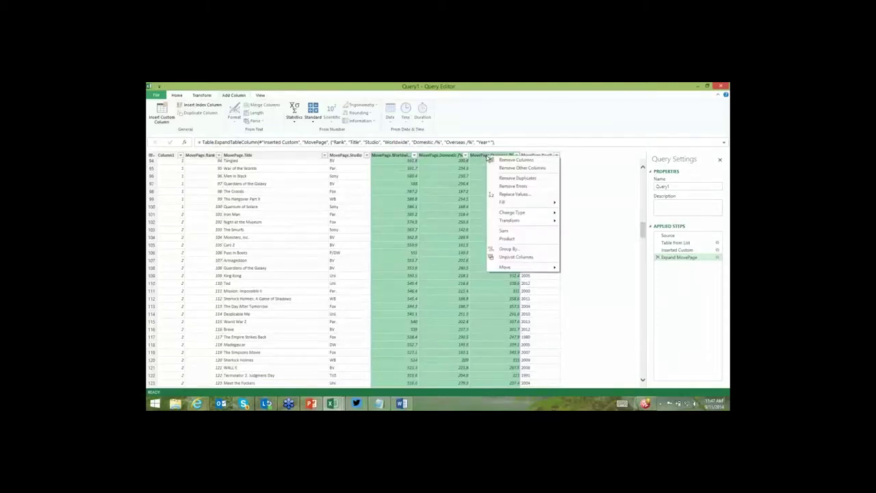
{"action": "mouse_move", "coordinate": [520, 212]}
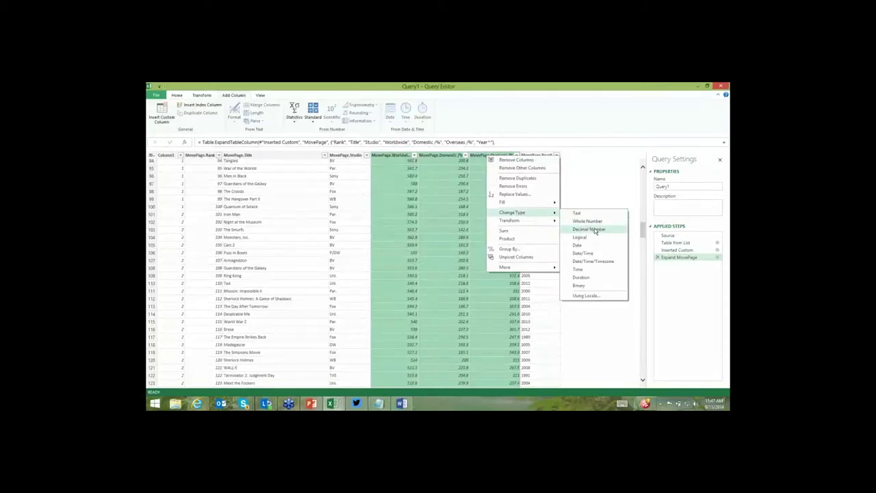
{"action": "left_click", "coordinate": [593, 231]}
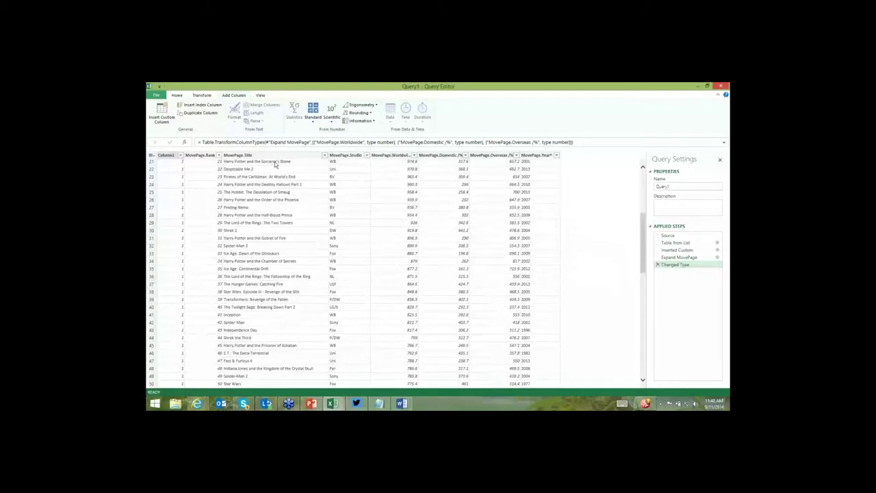
{"action": "left_click", "coordinate": [177, 95]}
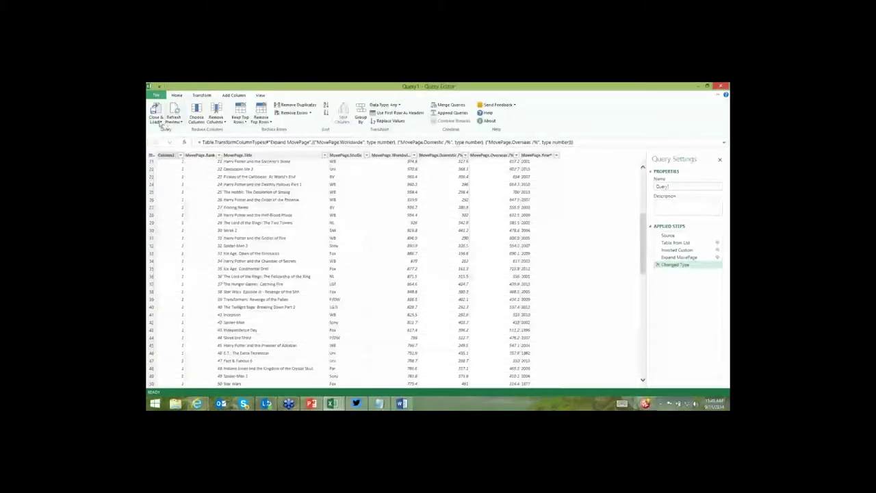
{"action": "left_click", "coordinate": [160, 122]}
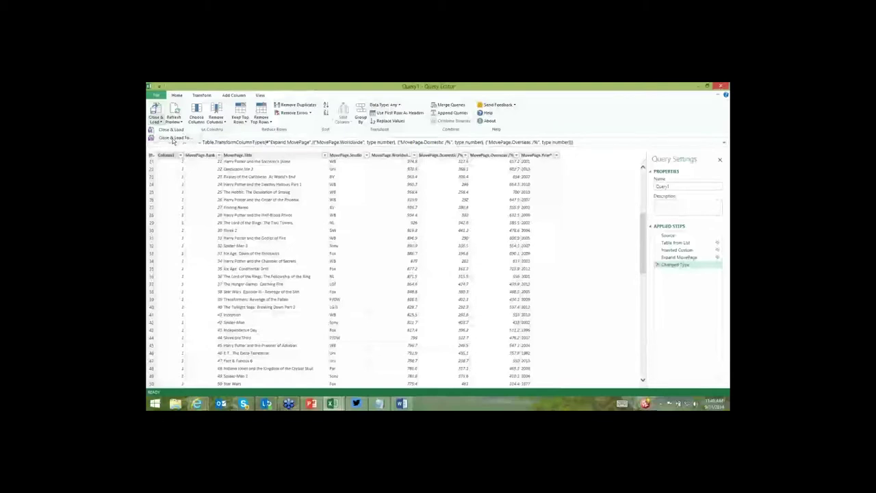
Load the movie query into a new worksheet and the Data Model, then insert a Power View sheet.
{"action": "left_click", "coordinate": [174, 138]}
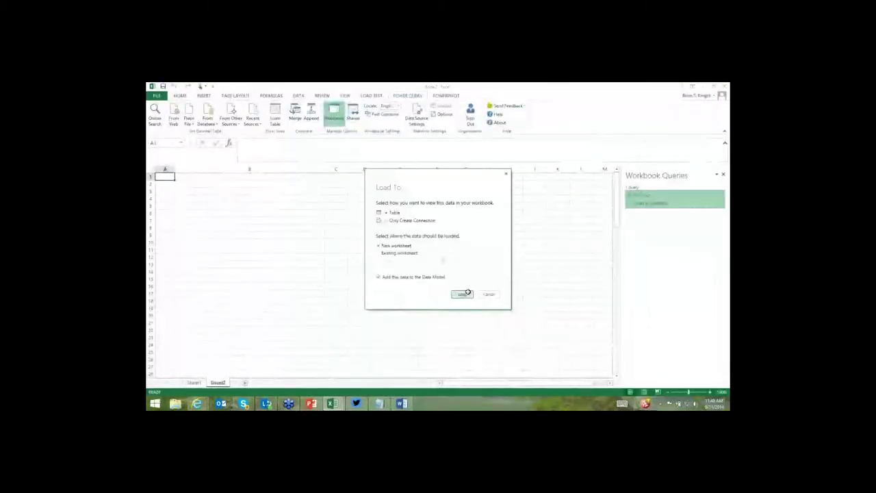
{"action": "left_click", "coordinate": [467, 293]}
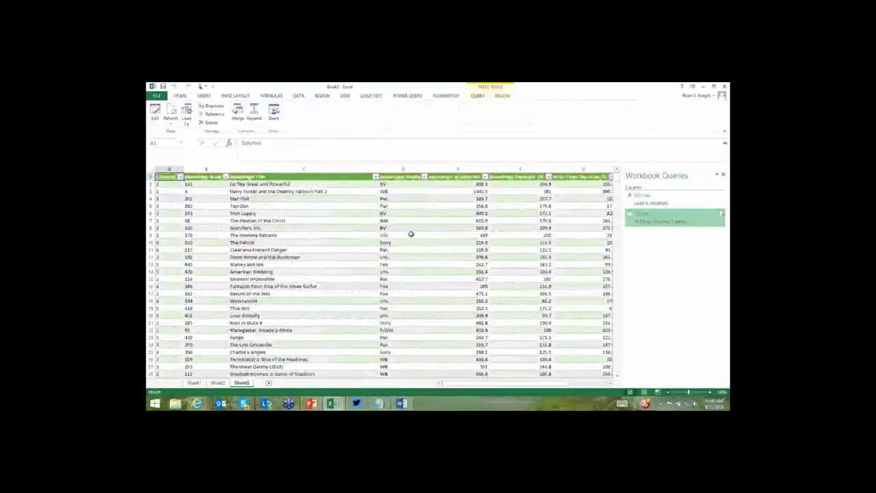
{"action": "left_click", "coordinate": [336, 213]}
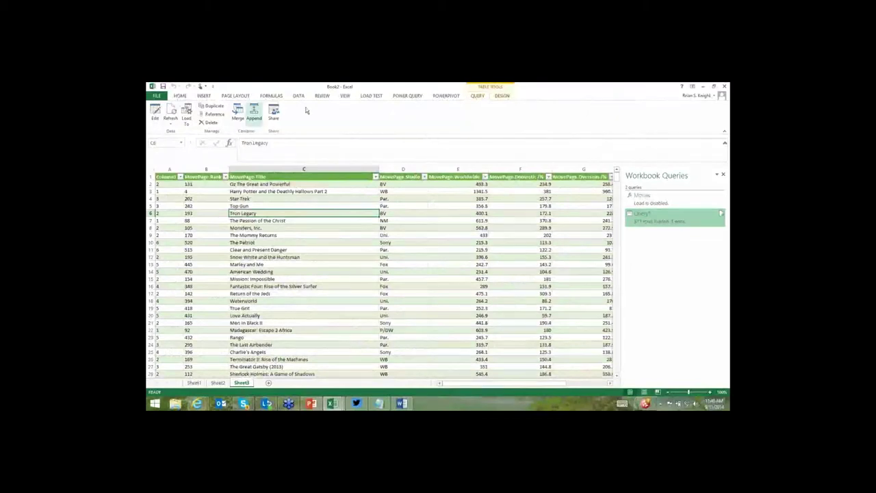
{"action": "left_click", "coordinate": [205, 97]}
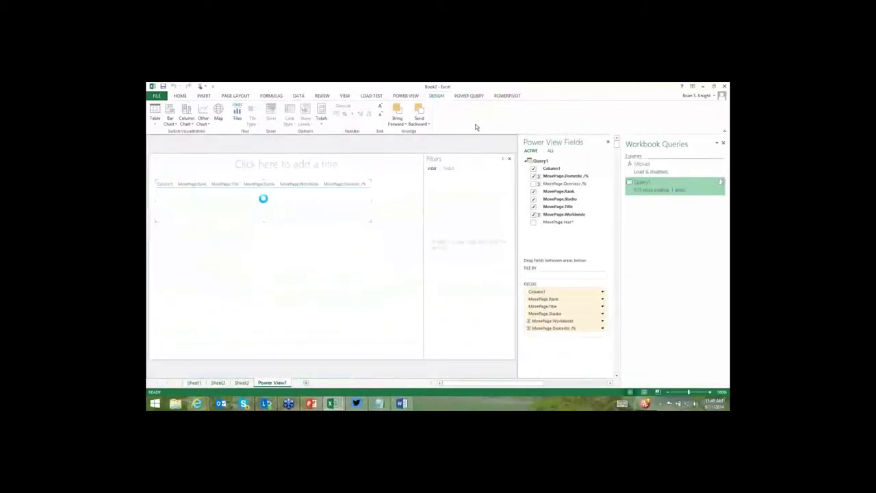
Clear every field from the Power View table, then show only Studio and Worldwide gross.
{"action": "left_click", "coordinate": [533, 168]}
{"action": "left_click", "coordinate": [534, 175]}
{"action": "left_click", "coordinate": [534, 183]}
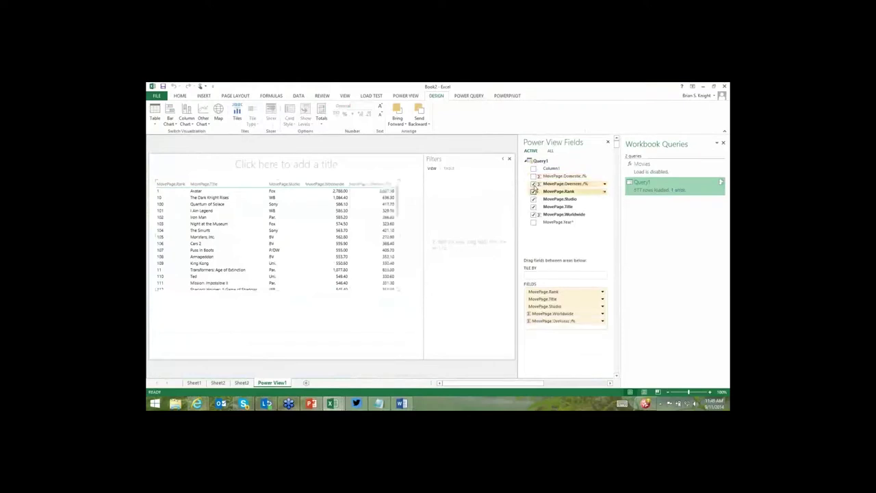
{"action": "left_click", "coordinate": [534, 191]}
{"action": "left_click", "coordinate": [534, 184]}
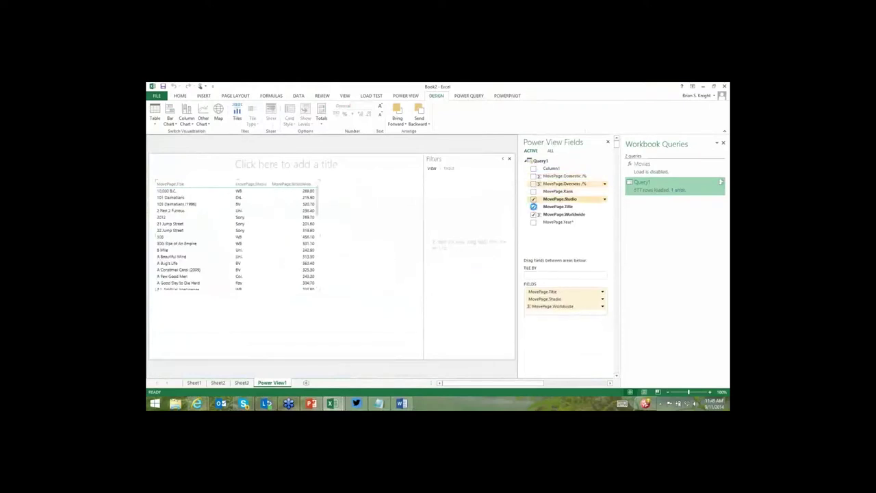
{"action": "left_click", "coordinate": [534, 198]}
{"action": "left_click", "coordinate": [533, 206]}
{"action": "left_click", "coordinate": [533, 214]}
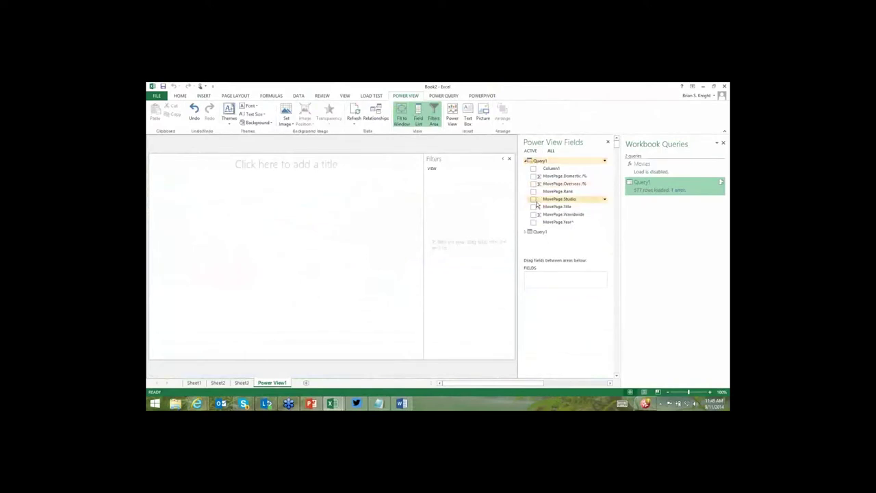
{"action": "left_click", "coordinate": [533, 199]}
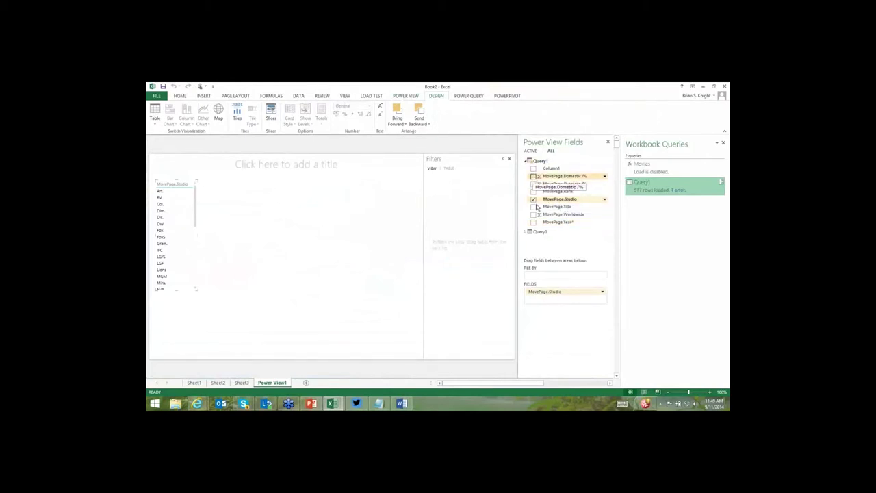
{"action": "left_click", "coordinate": [534, 214]}
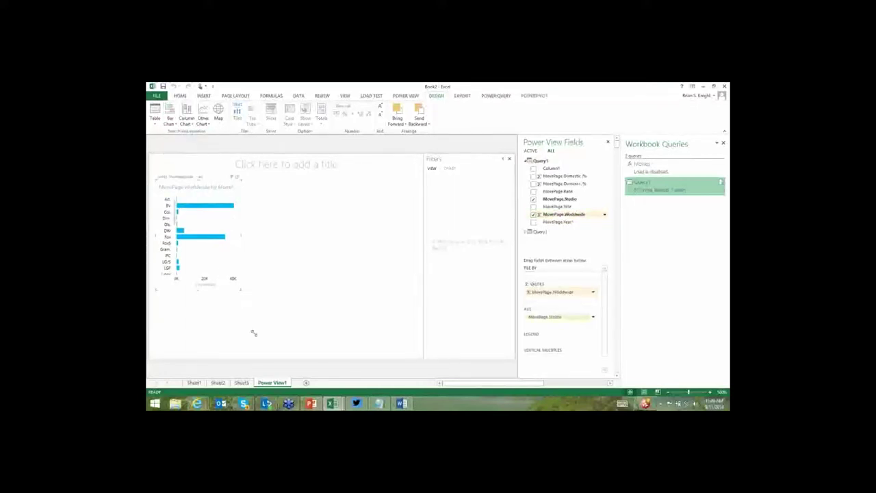
Enlarge the Studio bar chart, hide filters, and sort bars by Worldwide gross, largest first.
{"action": "left_click_drag", "start_coordinate": [253, 332], "coordinate": [257, 338]}
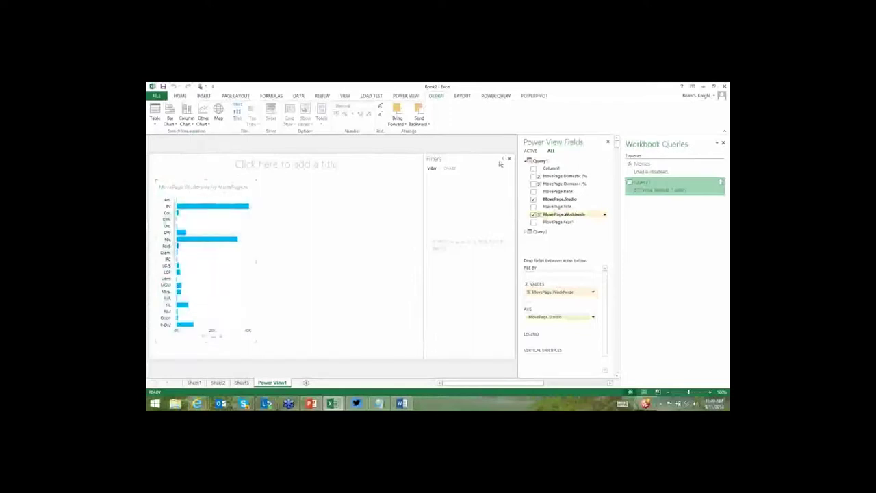
{"action": "left_click", "coordinate": [501, 160]}
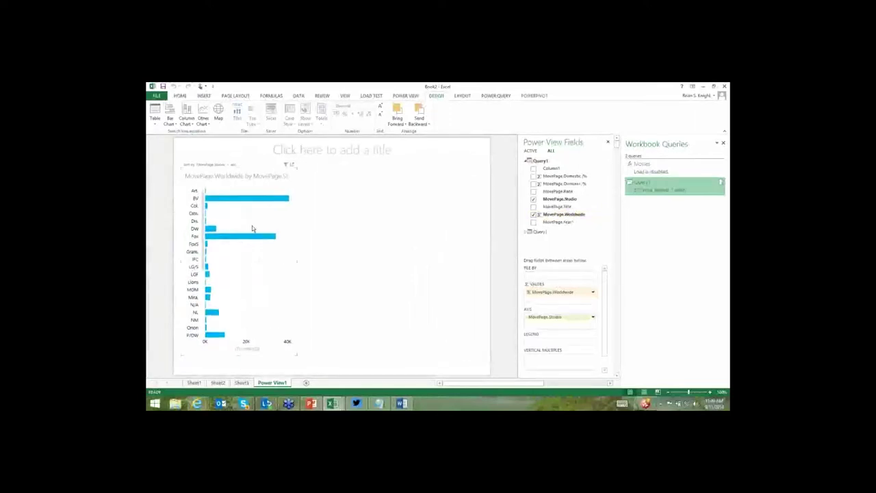
{"action": "left_click", "coordinate": [218, 166]}
{"action": "left_click", "coordinate": [238, 166]}
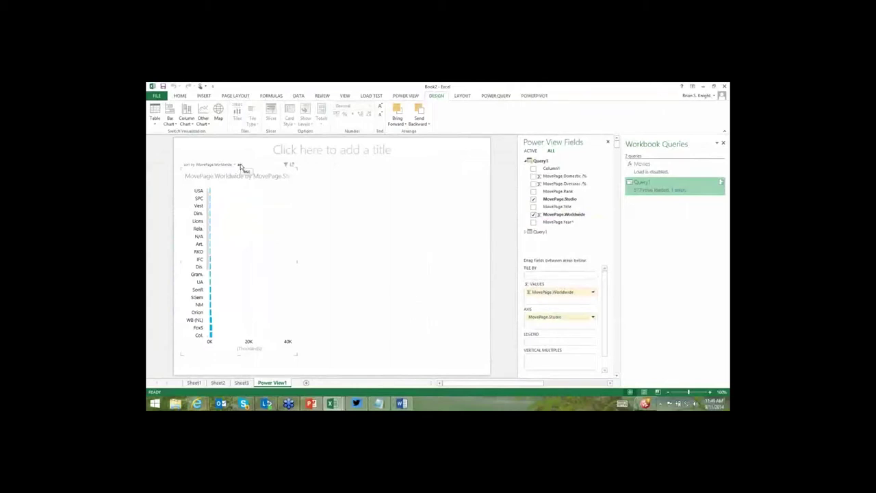
{"action": "left_click", "coordinate": [240, 167]}
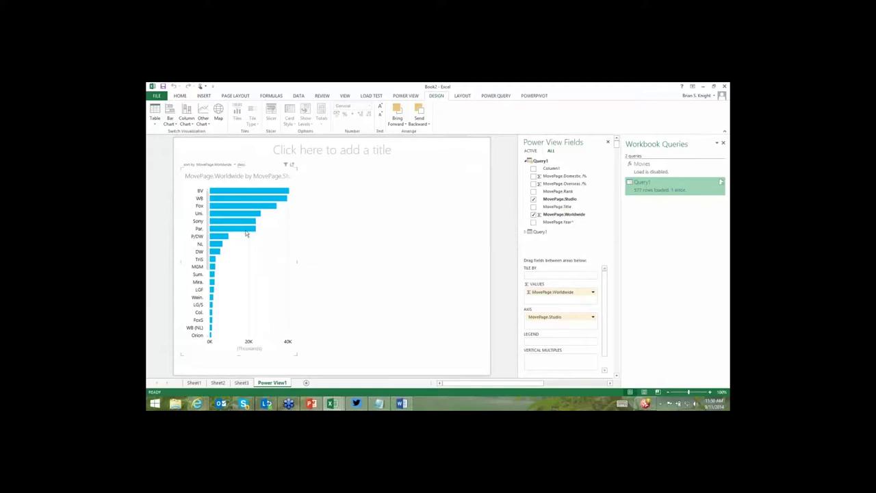
{"action": "mouse_move", "coordinate": [246, 233]}
{"action": "mouse_move", "coordinate": [268, 194]}
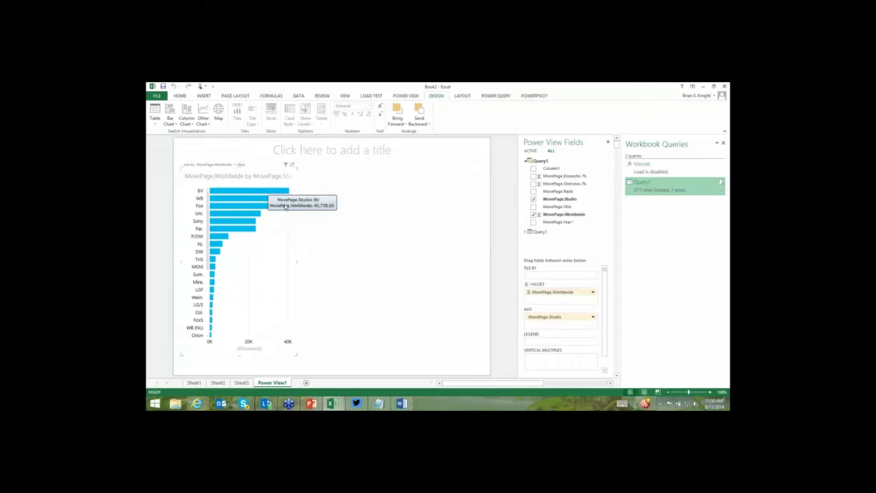
{"action": "left_click", "coordinate": [330, 223]}
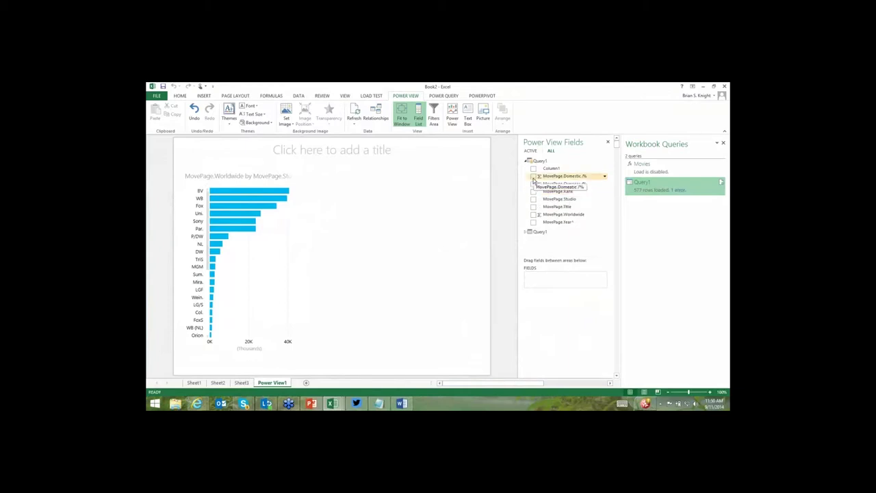
Add a table of Domestic %, Overseas %, Count of Rank and Studio beside the chart.
{"action": "left_click", "coordinate": [533, 177]}
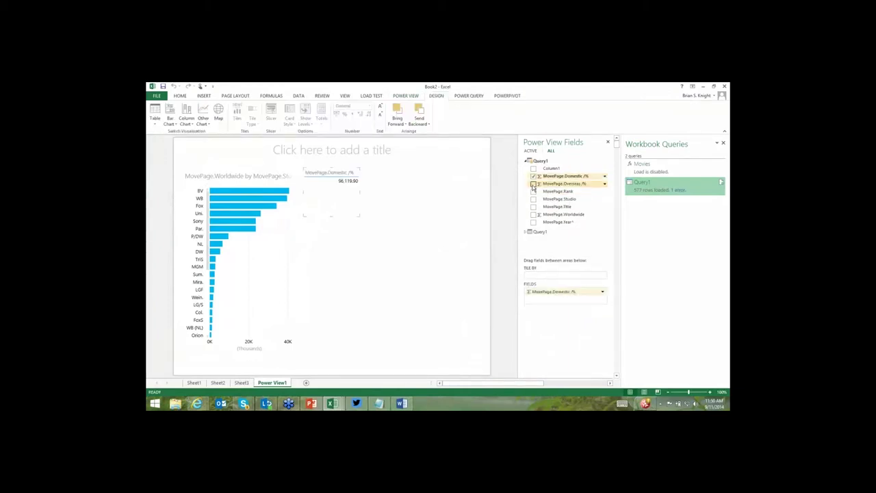
{"action": "left_click", "coordinate": [533, 185]}
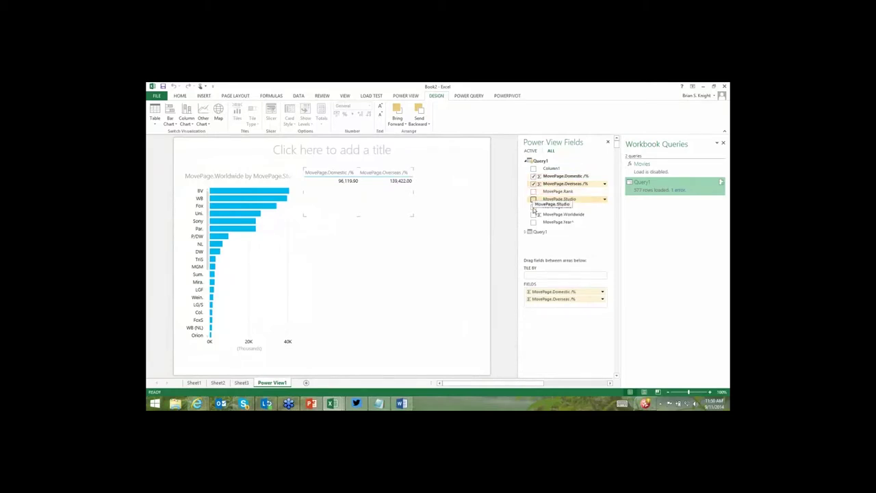
{"action": "left_click", "coordinate": [533, 191]}
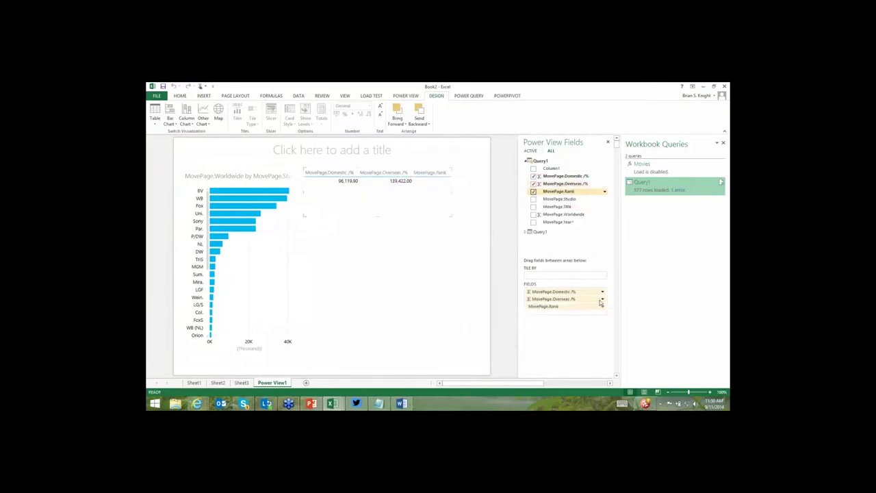
{"action": "left_click", "coordinate": [602, 307]}
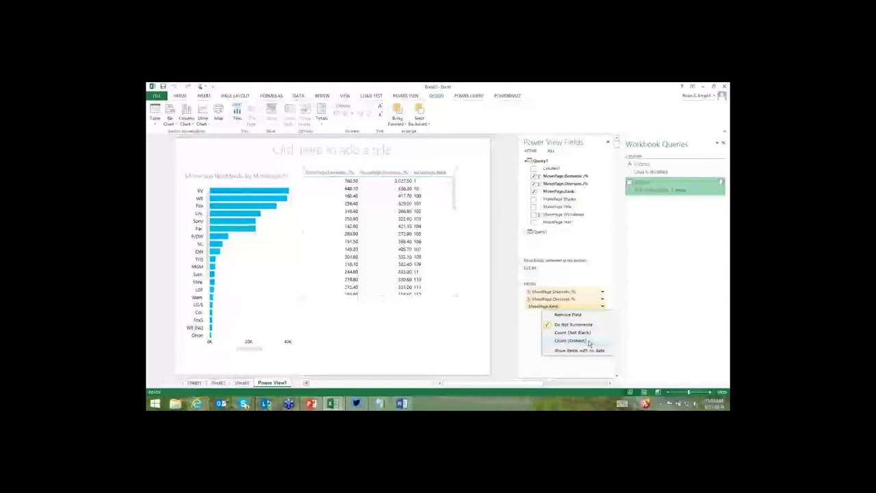
{"action": "left_click", "coordinate": [588, 341]}
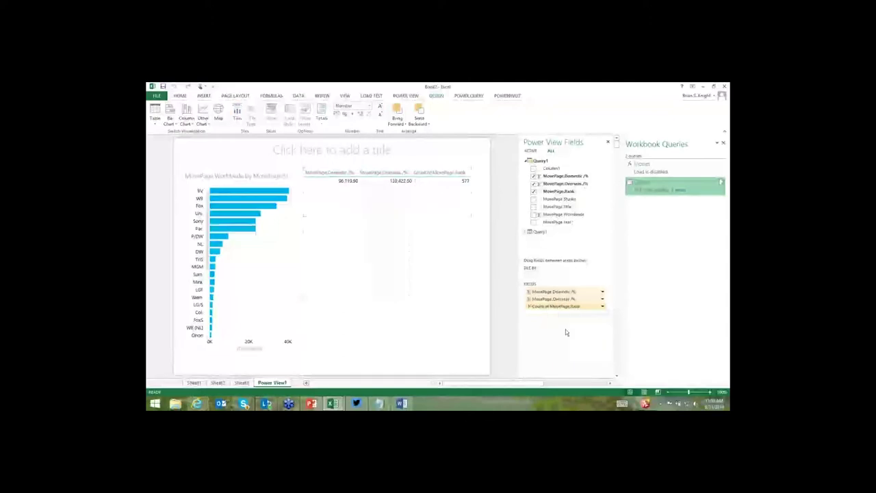
{"action": "left_click", "coordinate": [533, 199]}
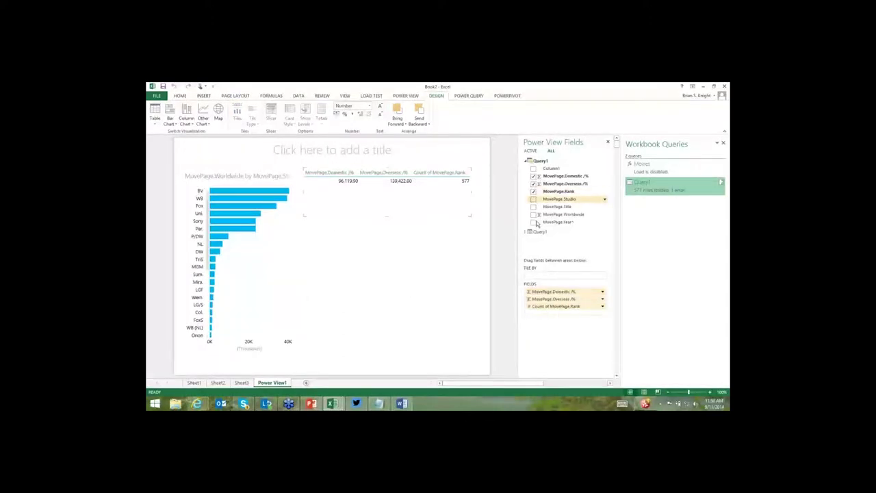
{"action": "left_click", "coordinate": [204, 123]}
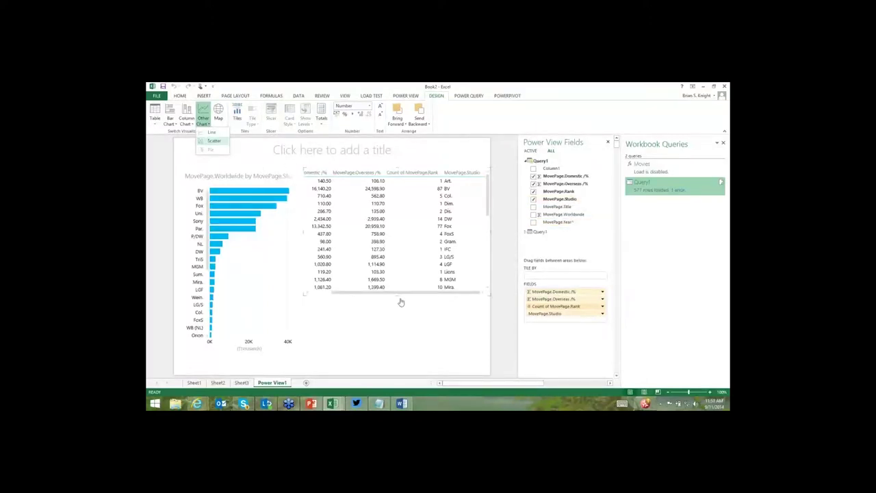
Make the scatter chart taller and put MovePage.Year on its play axis.
{"action": "left_click_drag", "start_coordinate": [408, 332], "coordinate": [415, 355]}
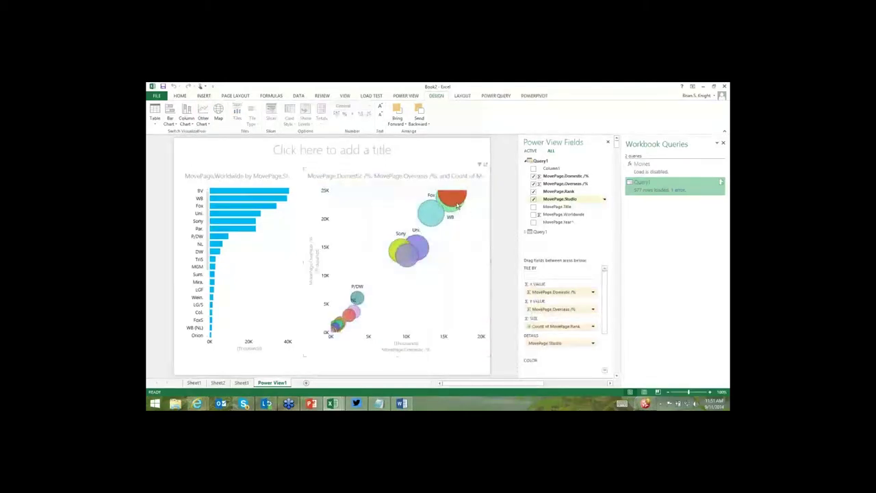
{"action": "mouse_move", "coordinate": [457, 205]}
{"action": "scroll", "coordinate": [606, 326], "scroll_direction": "down", "scroll_amount": 2}
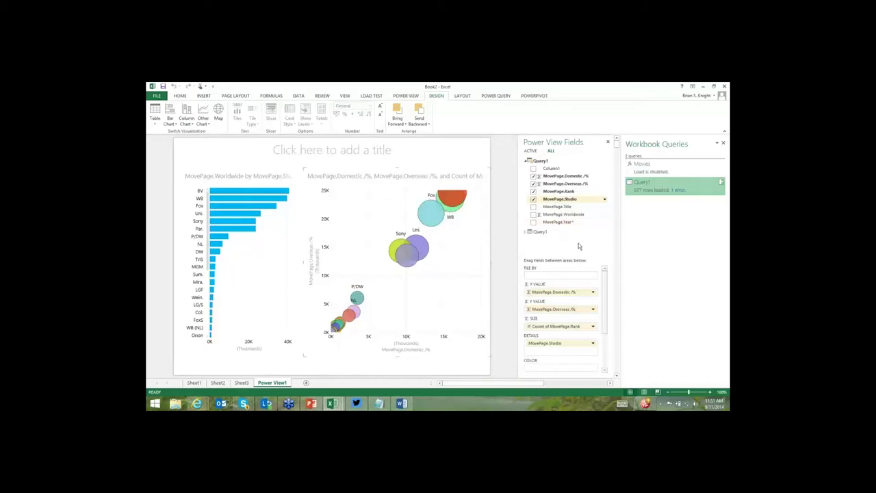
{"action": "left_click_drag", "start_coordinate": [568, 223], "coordinate": [546, 347]}
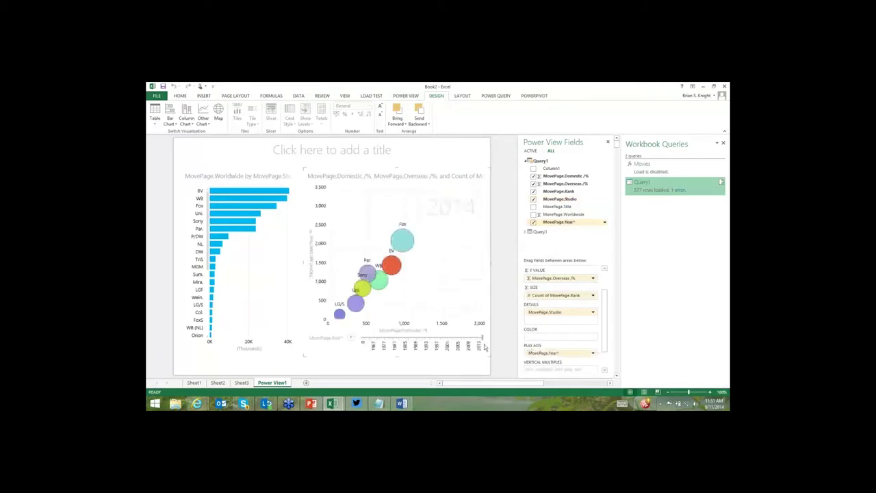
Move the play axis to 1972 and 1967, then play the bubble animation through the years.
{"action": "left_click", "coordinate": [372, 352]}
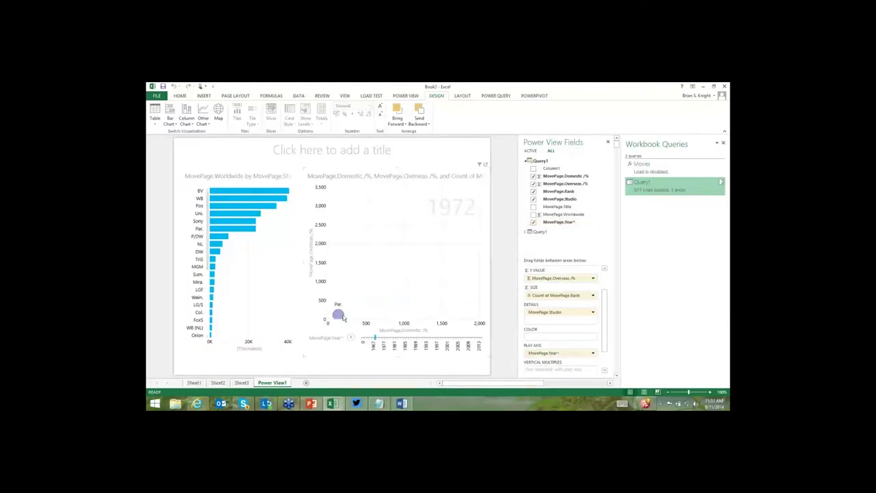
{"action": "mouse_move", "coordinate": [342, 316]}
{"action": "left_click", "coordinate": [372, 348]}
{"action": "left_click", "coordinate": [352, 338]}
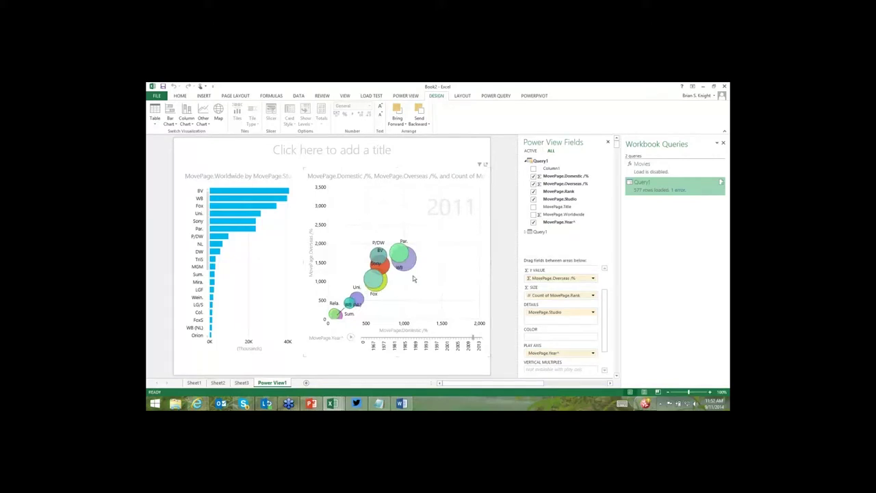
Replay the animation tracing the Par. bubble, then insert a new Power View sheet.
{"action": "left_click", "coordinate": [411, 267]}
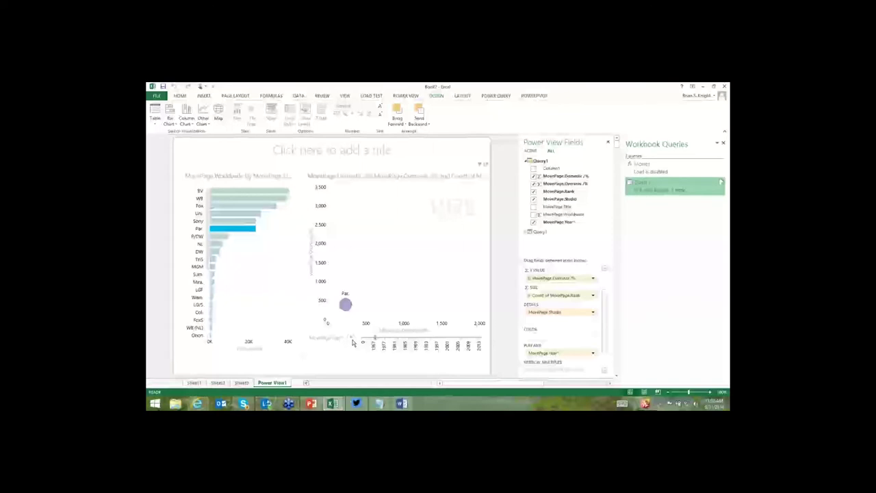
{"action": "left_click", "coordinate": [354, 340]}
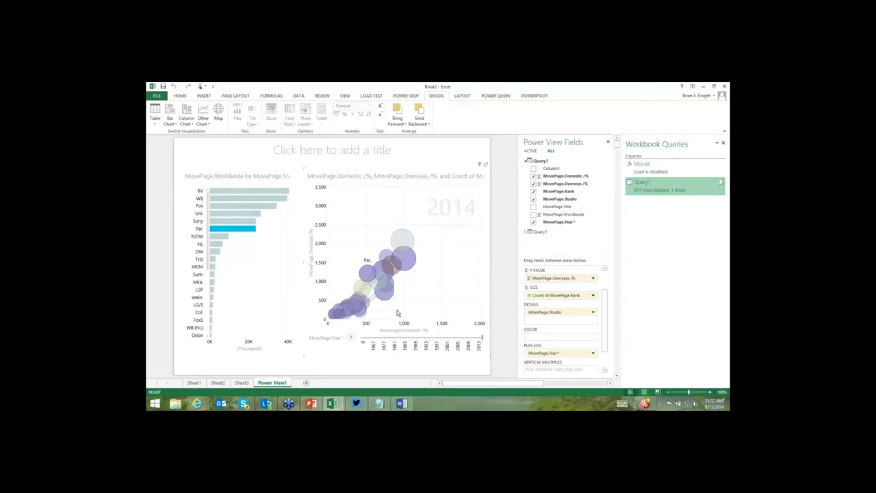
{"action": "left_click", "coordinate": [205, 96]}
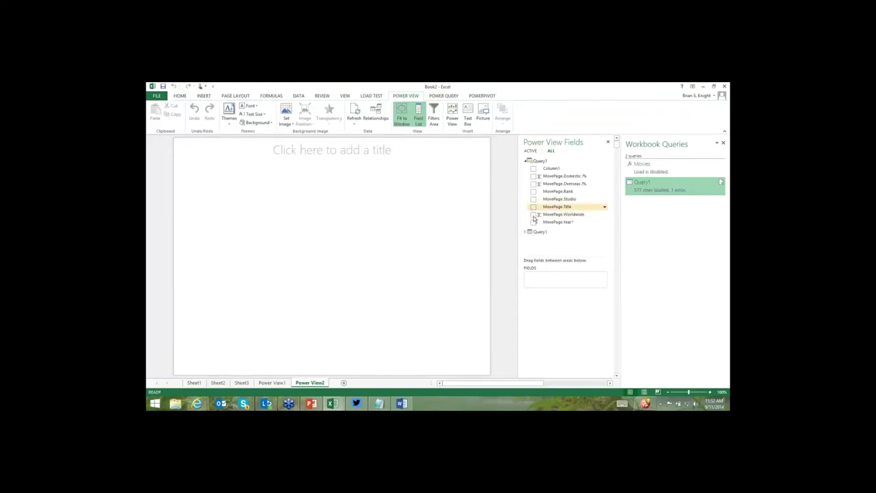
Build a table of Title, Worldwide, Overseas % and Domestic %, tiled by Studio, and enlarge it.
{"action": "left_click", "coordinate": [533, 206]}
{"action": "left_click", "coordinate": [533, 215]}
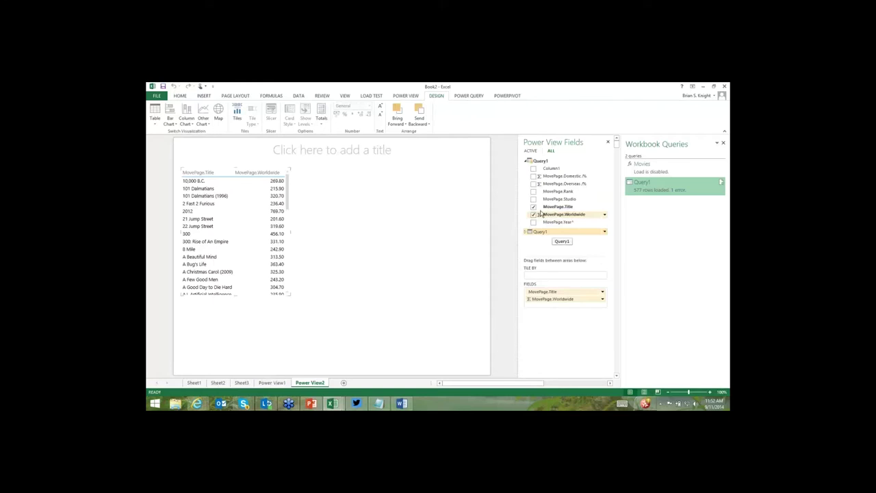
{"action": "left_click", "coordinate": [533, 183]}
{"action": "left_click", "coordinate": [533, 176]}
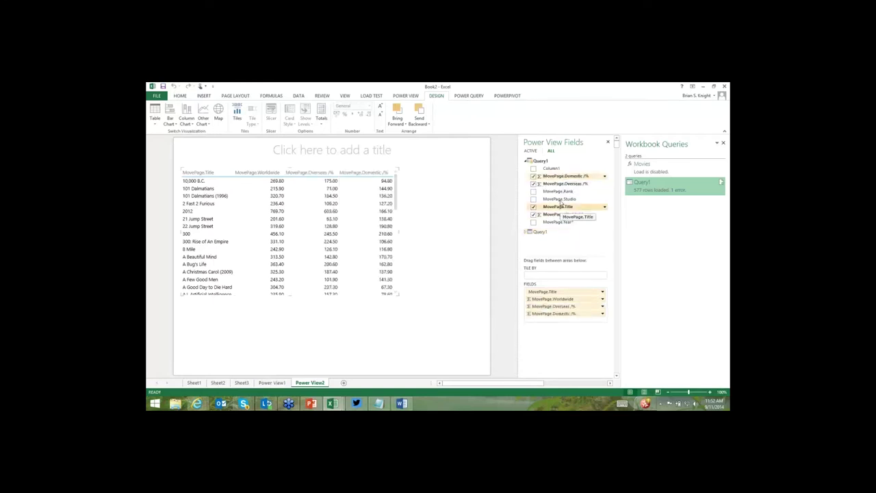
{"action": "left_click_drag", "start_coordinate": [560, 203], "coordinate": [537, 275]}
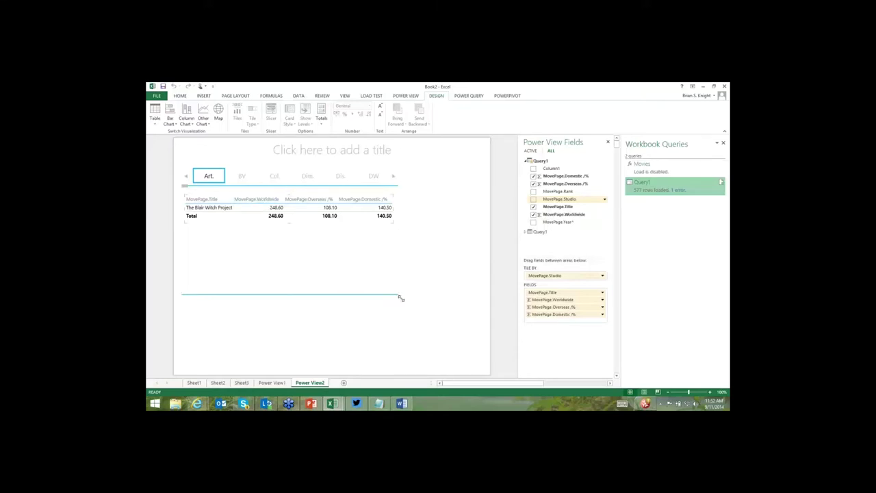
{"action": "left_click_drag", "start_coordinate": [401, 297], "coordinate": [444, 346]}
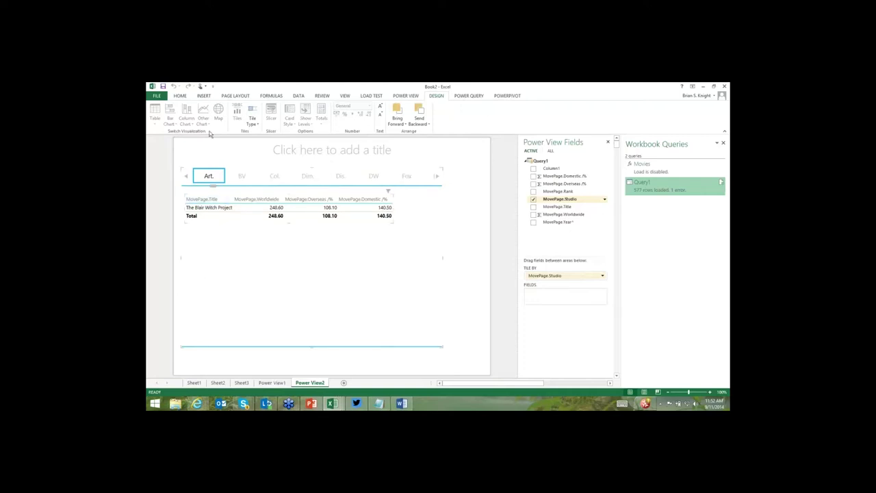
Turn the tiled table into a clustered bar chart, enlarge it, and show the BV tile.
{"action": "left_click", "coordinate": [169, 121]}
{"action": "left_click", "coordinate": [177, 150]}
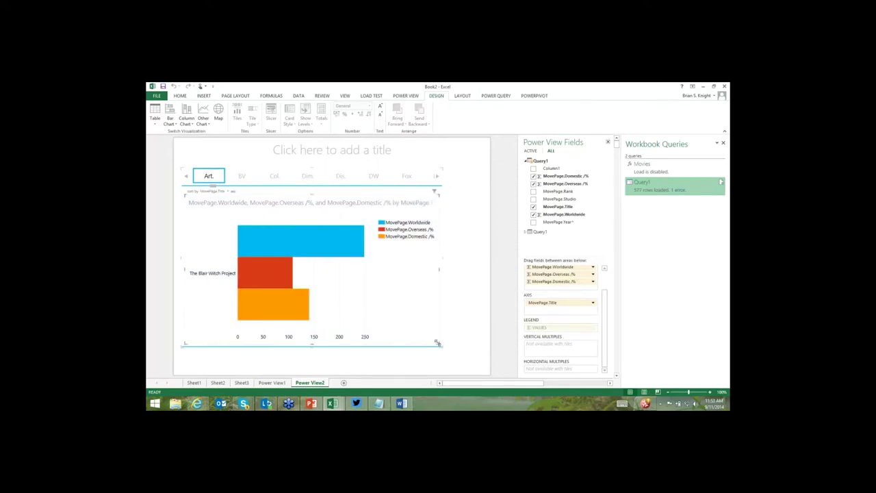
{"action": "left_click_drag", "start_coordinate": [435, 334], "coordinate": [442, 347]}
{"action": "left_click", "coordinate": [471, 368]}
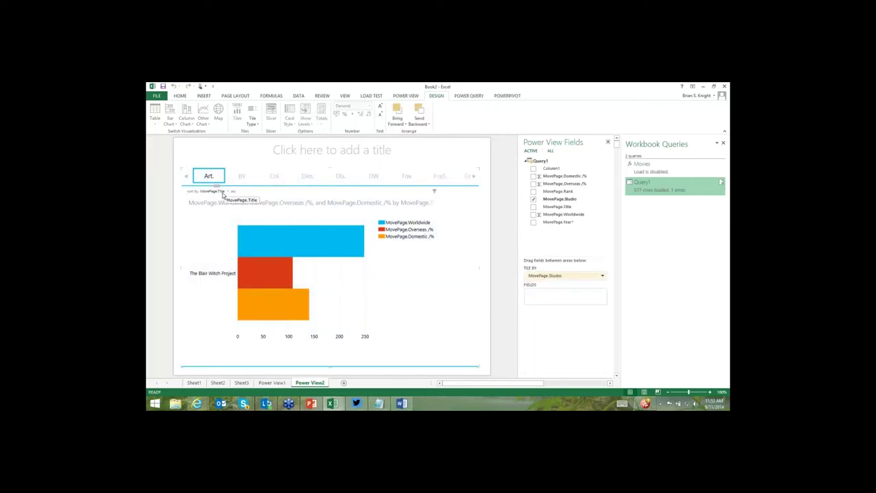
{"action": "left_click", "coordinate": [224, 197]}
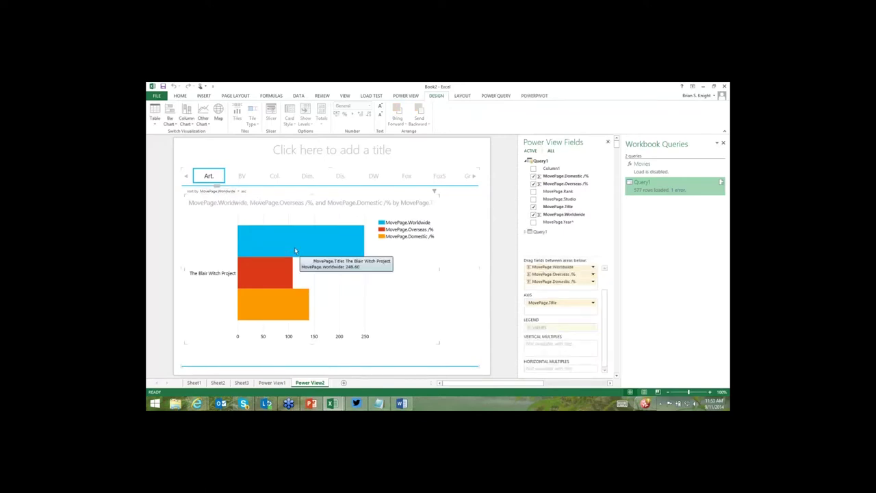
{"action": "left_click", "coordinate": [241, 177]}
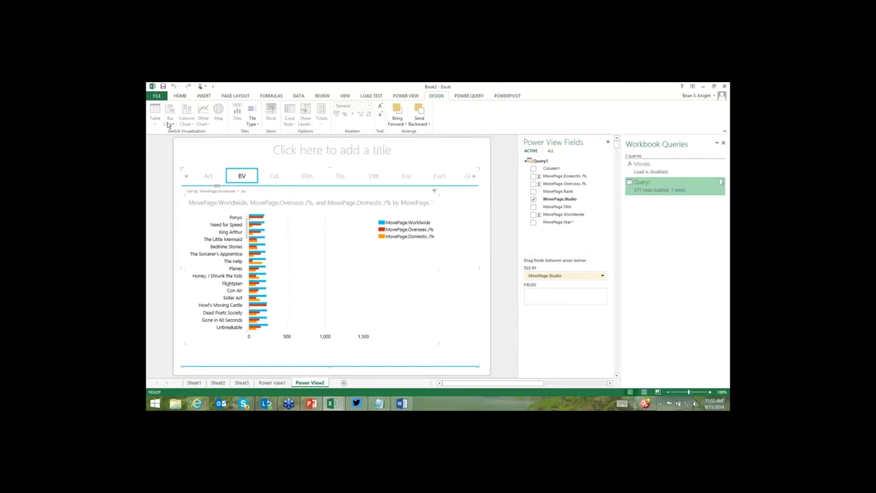
Scroll through the studio tiles and show the WB studio's films.
{"action": "left_click", "coordinate": [322, 207]}
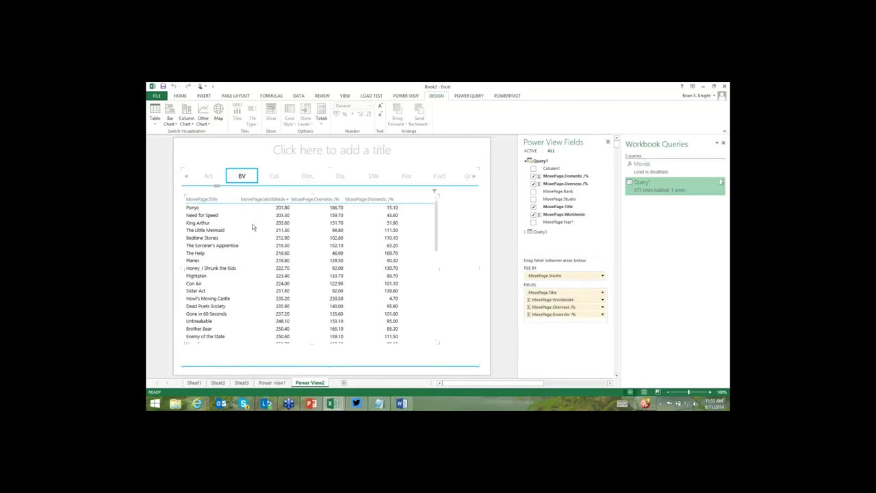
{"action": "left_click", "coordinate": [270, 253]}
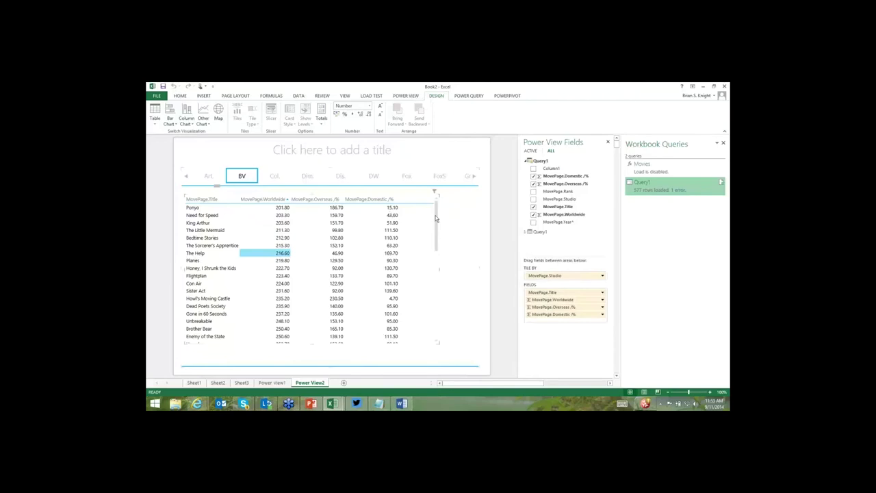
{"action": "scroll", "coordinate": [441, 332], "scroll_direction": "down", "scroll_amount": 10}
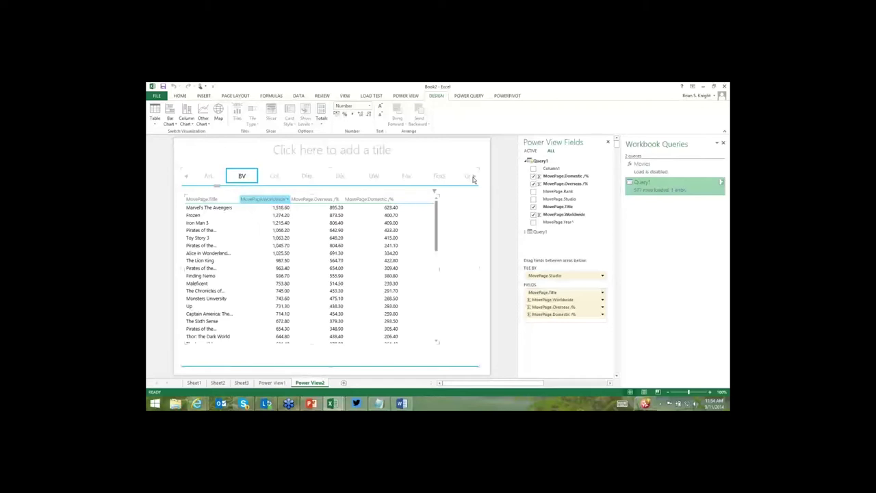
{"action": "left_click", "coordinate": [473, 179]}
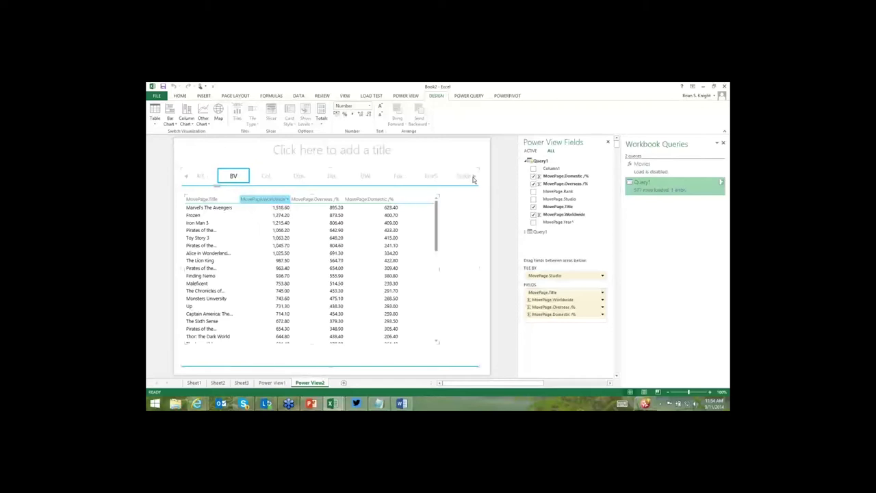
{"action": "left_click", "coordinate": [472, 179]}
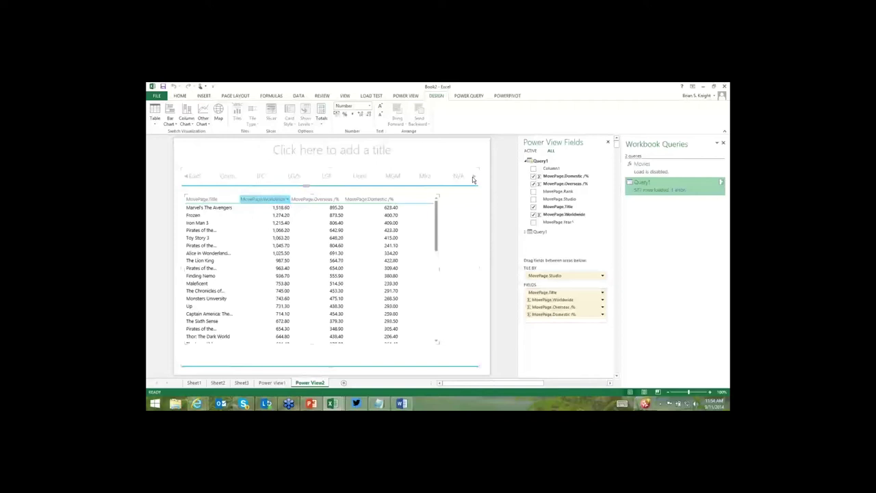
{"action": "left_click", "coordinate": [473, 179]}
{"action": "left_click", "coordinate": [473, 178]}
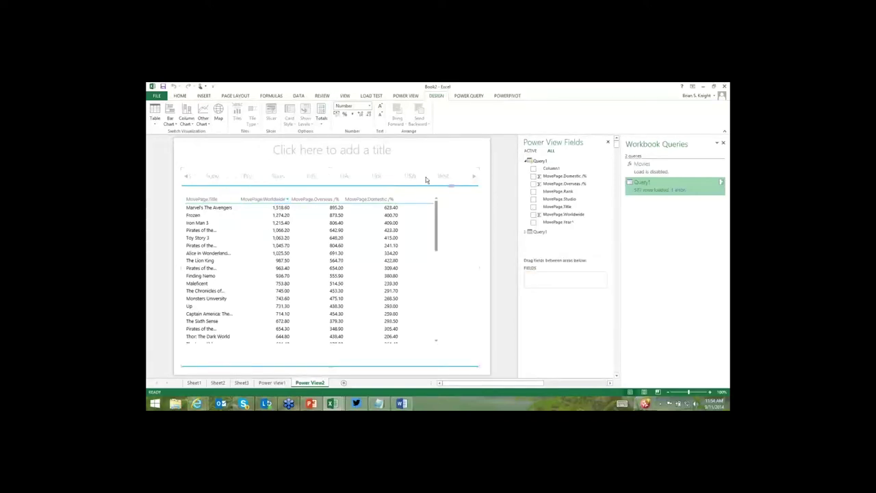
{"action": "left_click", "coordinate": [425, 177]}
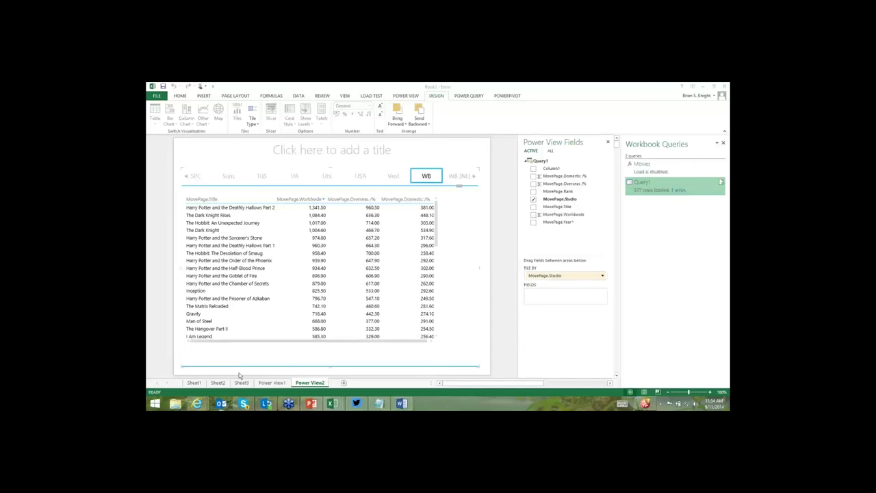
Open the Power BI Sandbox favorite in Internet Explorer and sign in with the organizational account password.
{"action": "mouse_move", "coordinate": [197, 403]}
{"action": "left_click", "coordinate": [194, 366]}
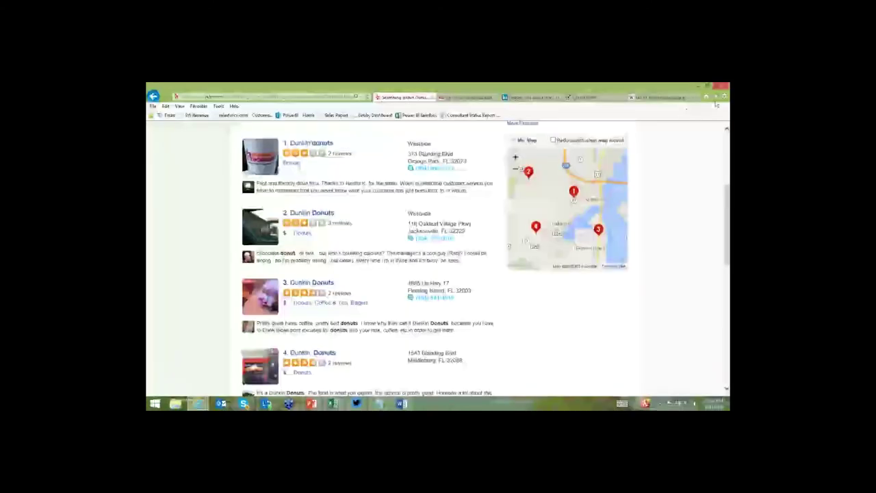
{"action": "left_click", "coordinate": [416, 116]}
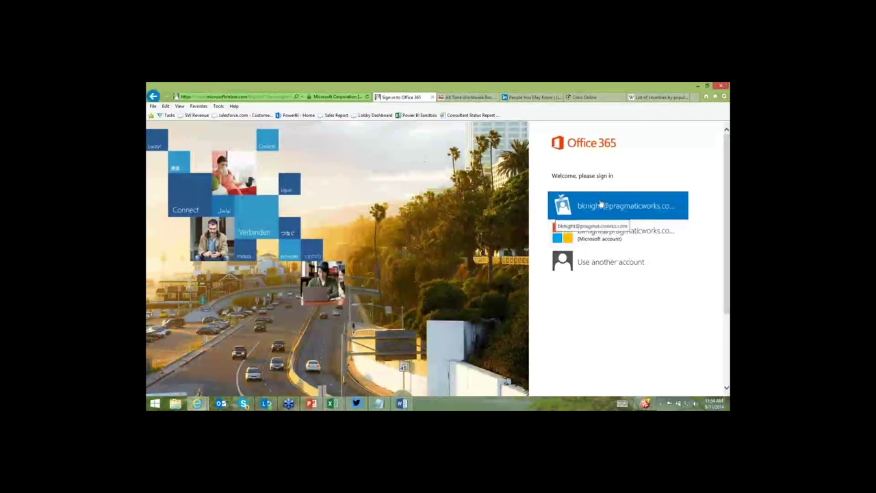
{"action": "left_click", "coordinate": [601, 203]}
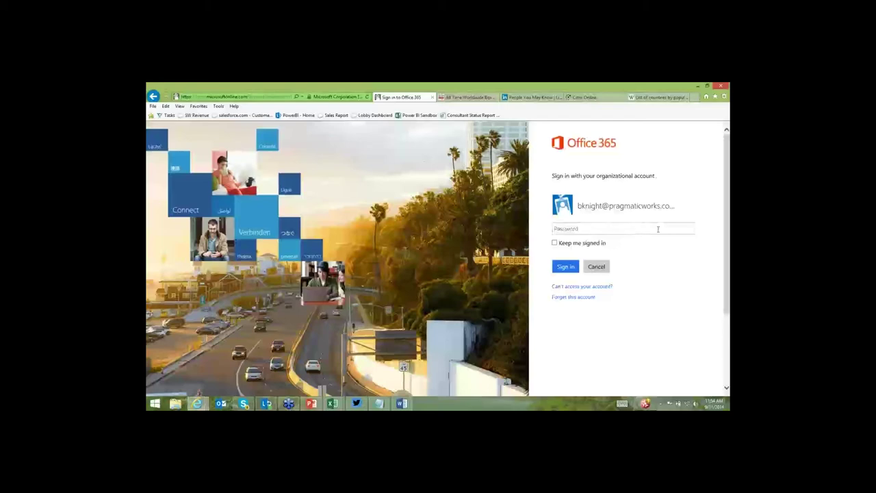
{"action": "left_click", "coordinate": [657, 229]}
{"action": "type", "text": "p*********"}
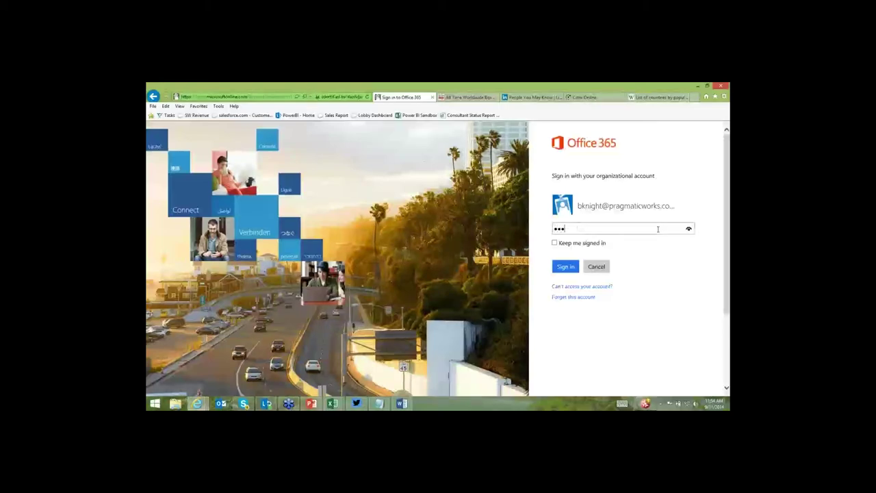
{"action": "key", "text": "Return"}
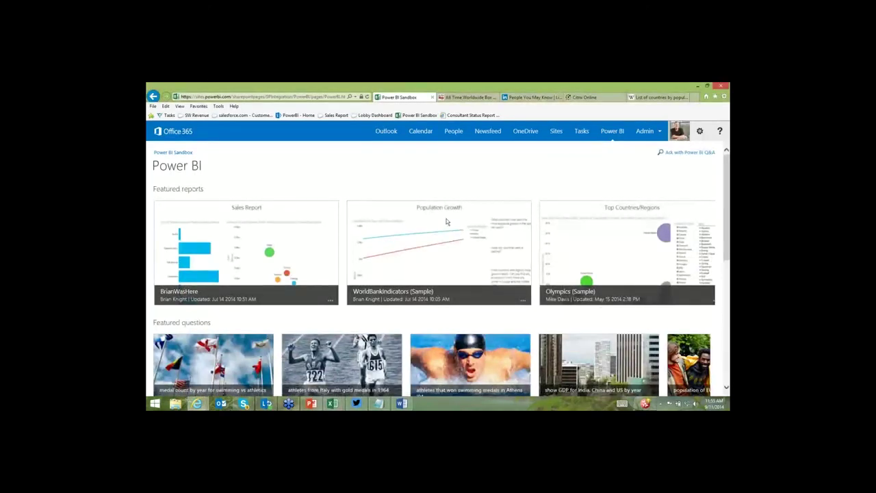
Glance at the settings gear menu, then open 'Ask with Power BI Q&A'.
{"action": "scroll", "coordinate": [446, 222], "scroll_direction": "down", "scroll_amount": 3}
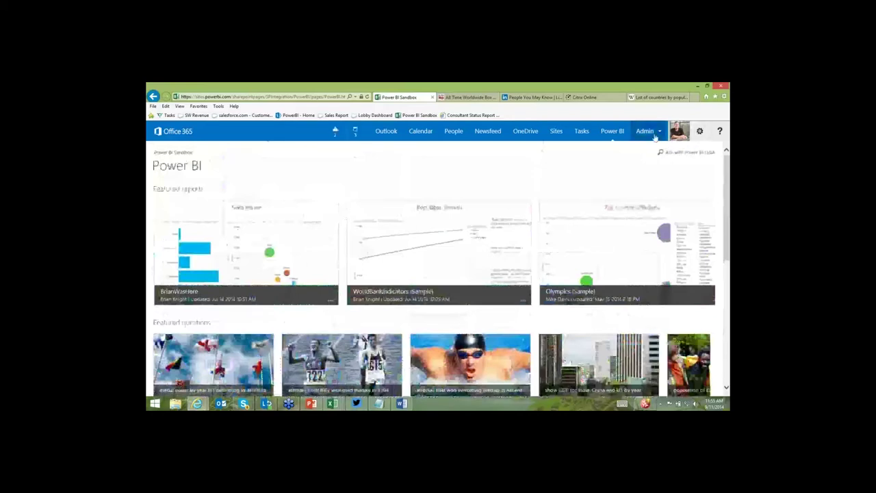
{"action": "left_click", "coordinate": [698, 134]}
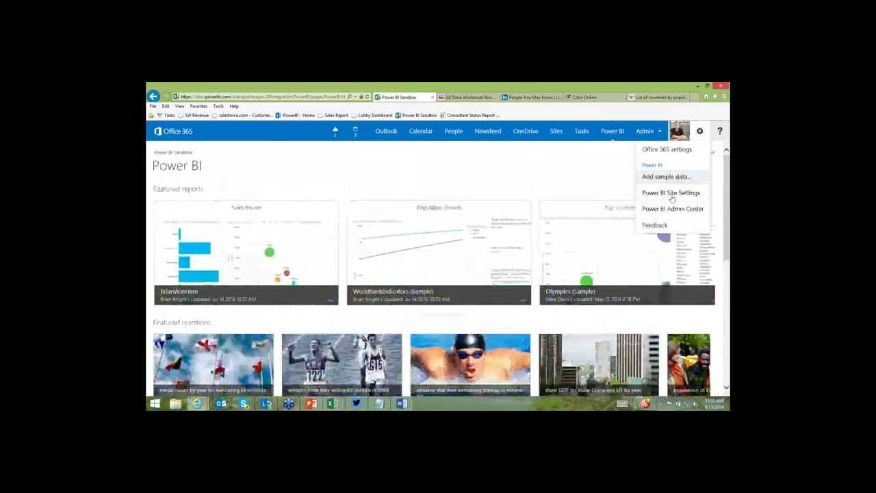
{"action": "left_click", "coordinate": [603, 189]}
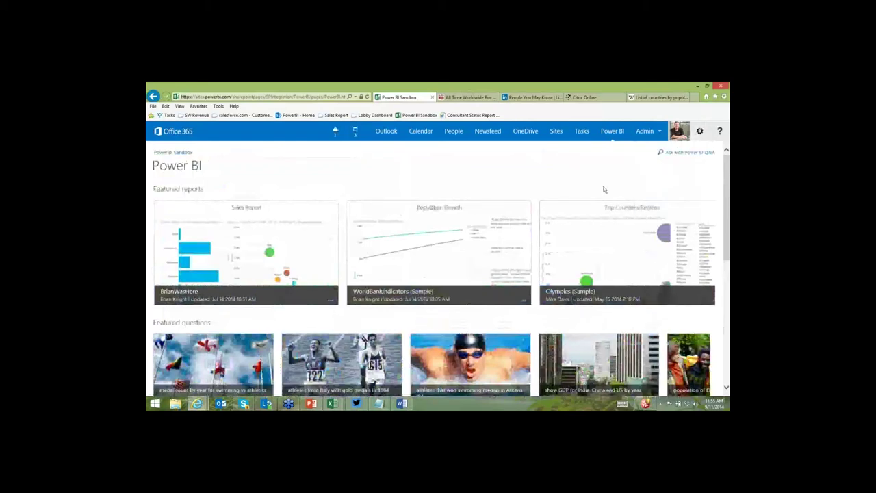
{"action": "left_click", "coordinate": [656, 172]}
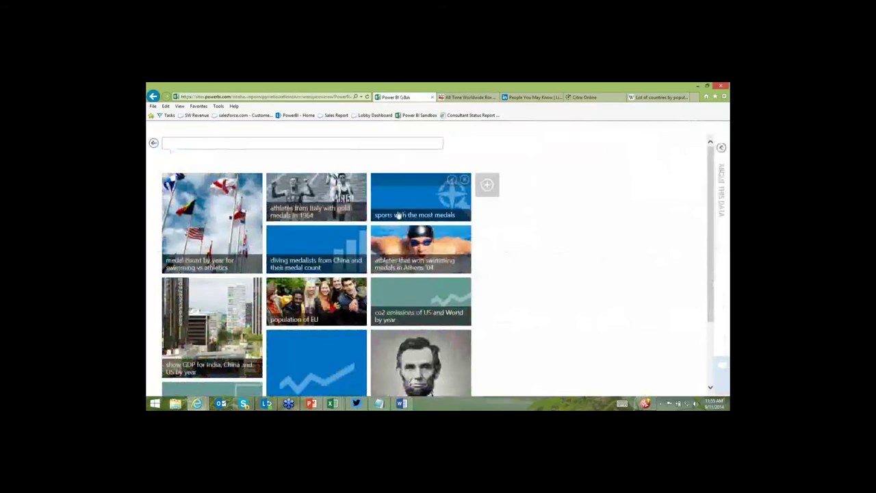
Ask Q&A 'Show me the population by country that are polluting', briefly opening the Office 365 app list.
{"action": "type", "text": "opu"}
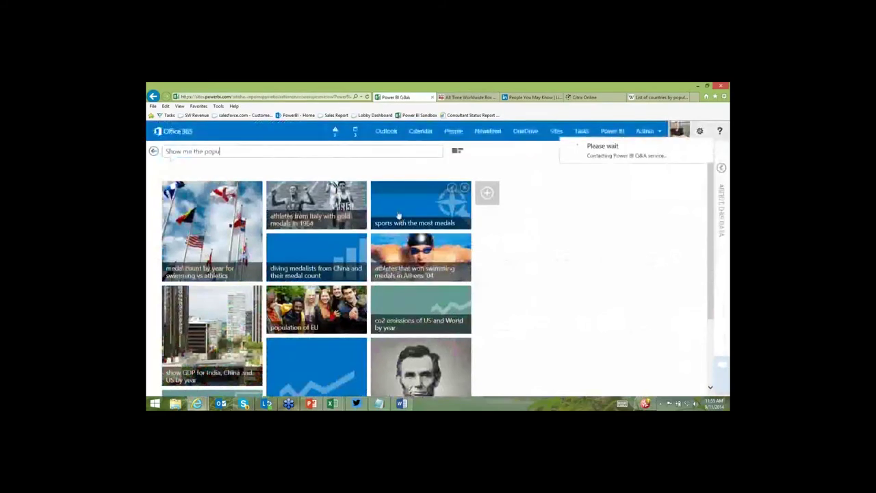
{"action": "type", "text": "lation by country"}
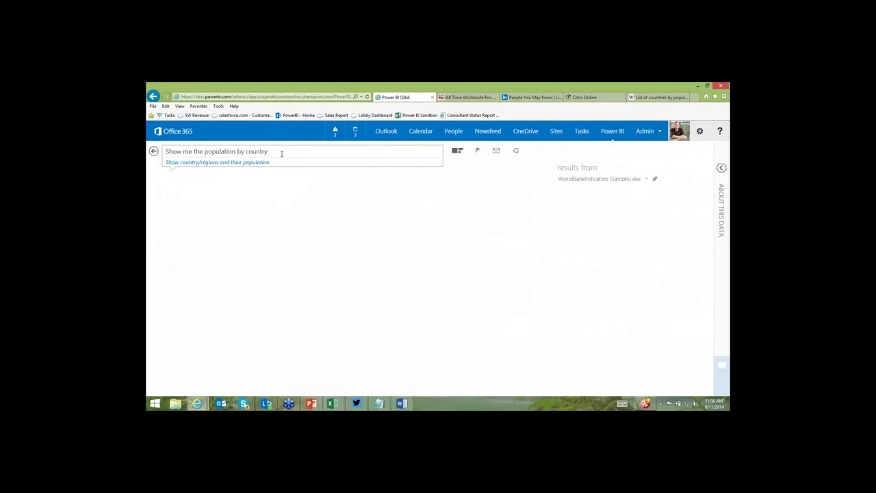
{"action": "type", "text": "that are polluting"}
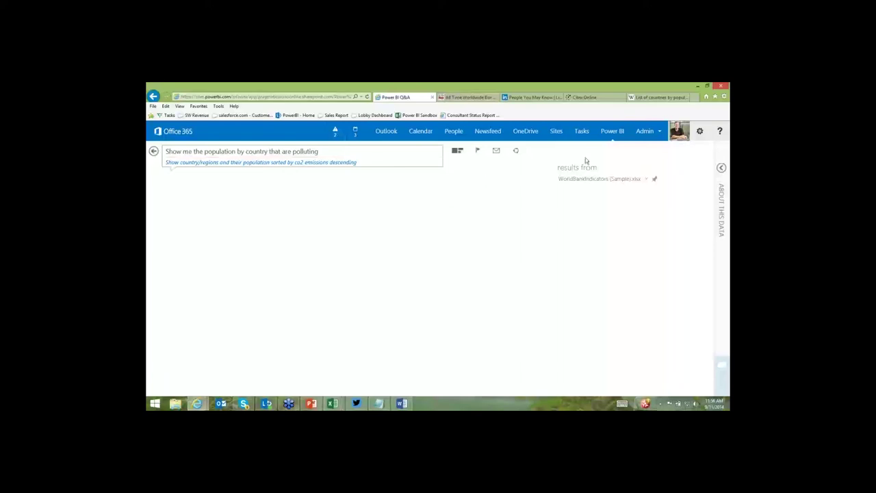
{"action": "left_click", "coordinate": [642, 136]}
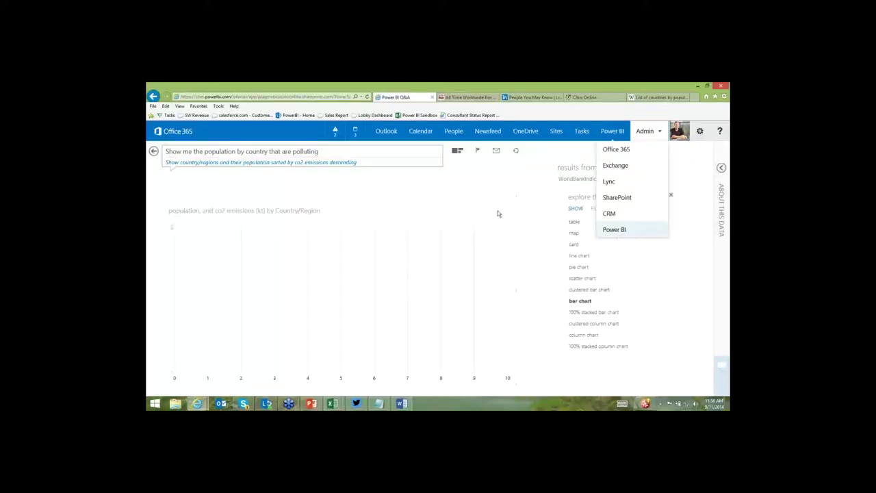
{"action": "left_click", "coordinate": [314, 165]}
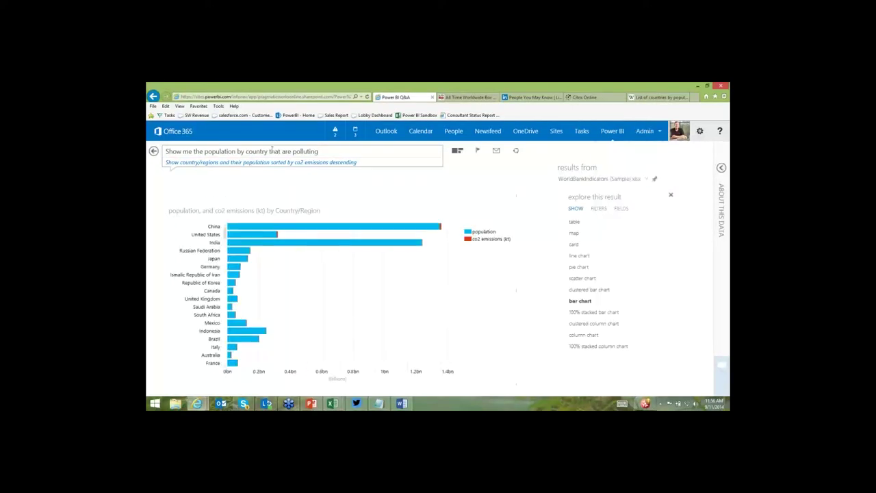
Delete 'that are polluting' to show the world map of population by Country/Region, then switch to PowerPoint.
{"action": "left_click", "coordinate": [279, 151]}
{"action": "left_click_drag", "start_coordinate": [270, 151], "coordinate": [357, 163]}
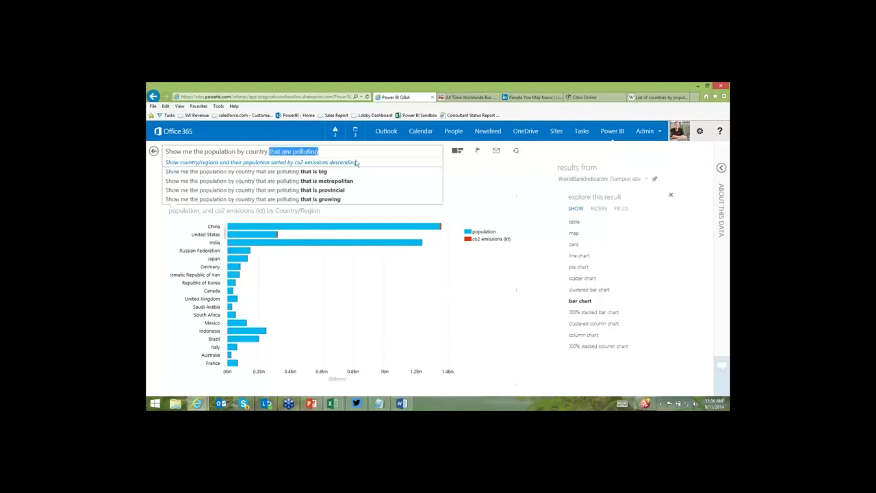
{"action": "key", "text": "BackSpace"}
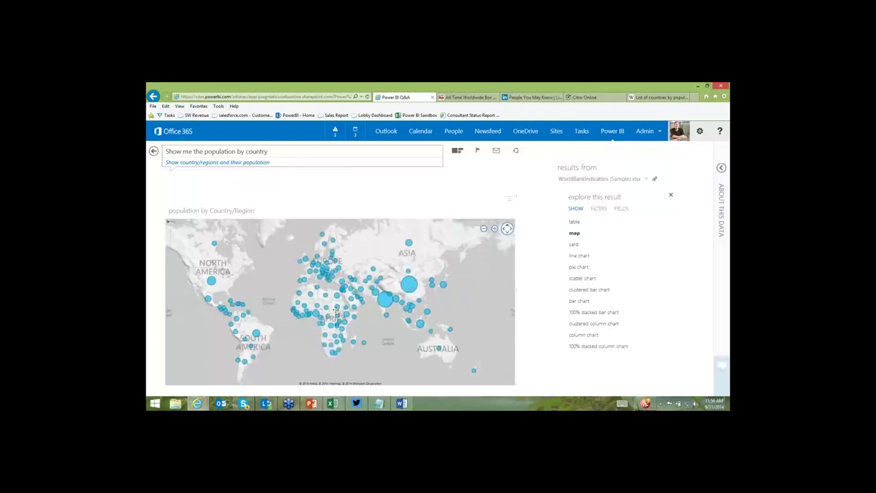
{"action": "key", "text": "alt+Tab"}
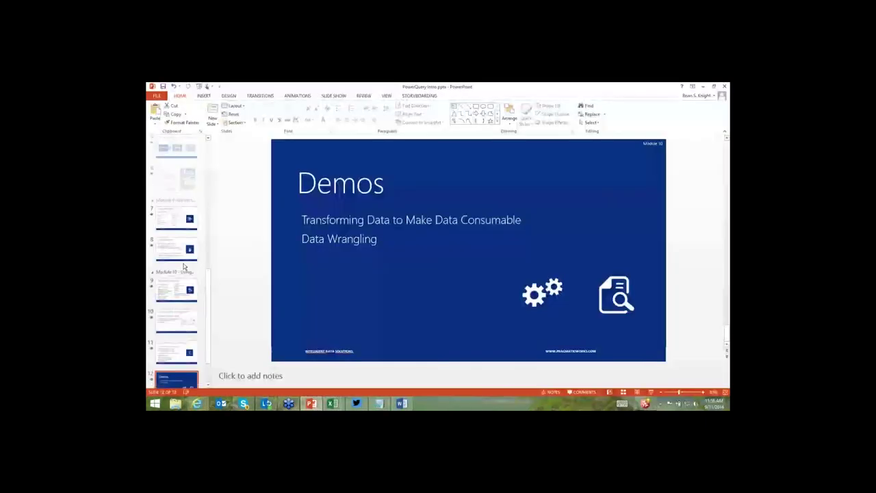
Review the opening slides: slide 1 'Creating Actionable BI', then slide 3, then back to slide 2.
{"action": "scroll", "coordinate": [183, 266], "scroll_direction": "up", "scroll_amount": 6}
{"action": "left_click", "coordinate": [176, 161]}
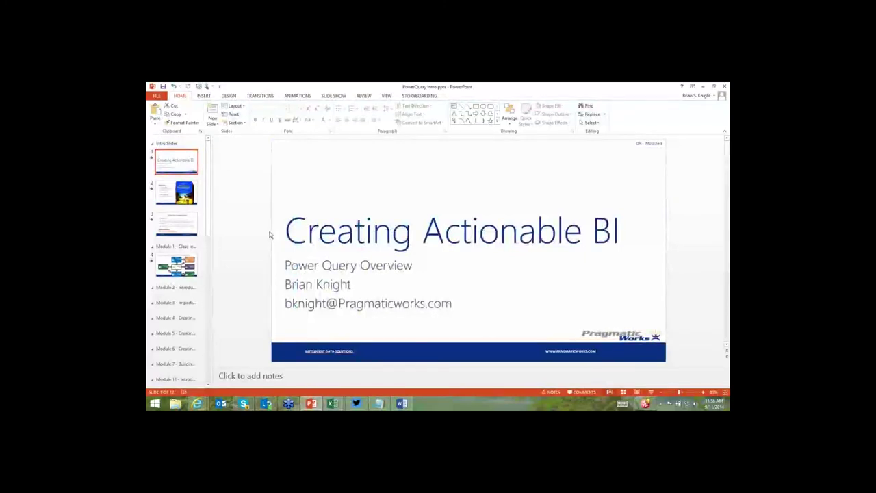
{"action": "left_click", "coordinate": [179, 225]}
{"action": "key", "text": "Up"}
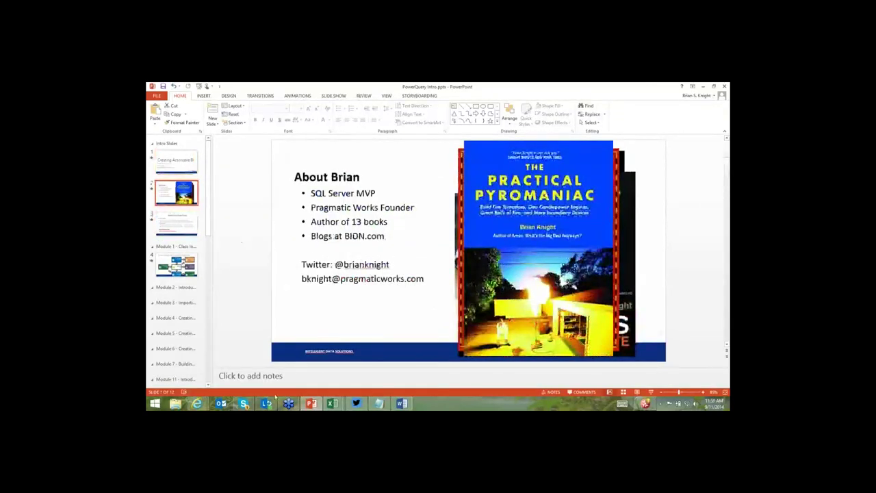
Return to the Power BI browser window and load a twitter.com profile page.
{"action": "left_click", "coordinate": [194, 365]}
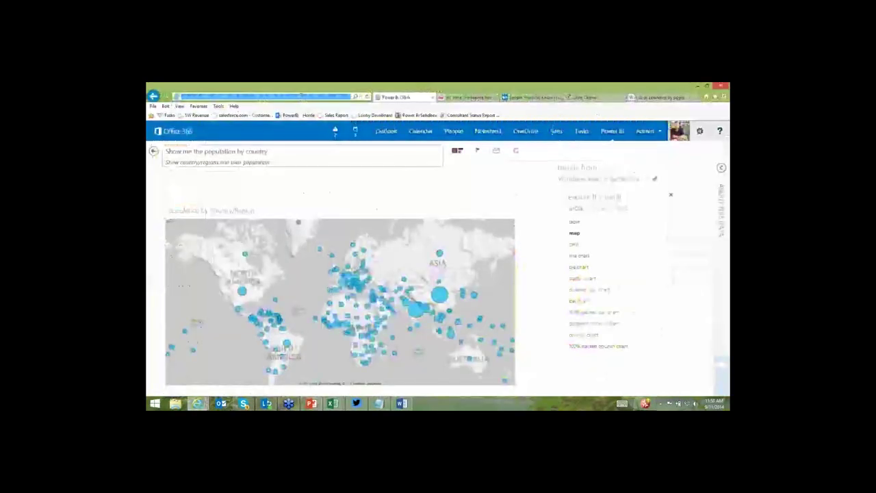
{"action": "type", "text": "twitter.com/bmonroe"}
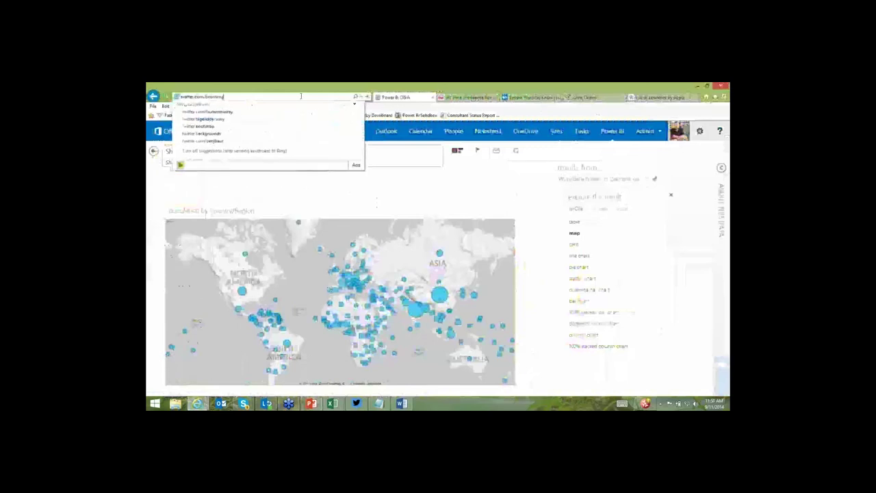
{"action": "key", "text": "Return"}
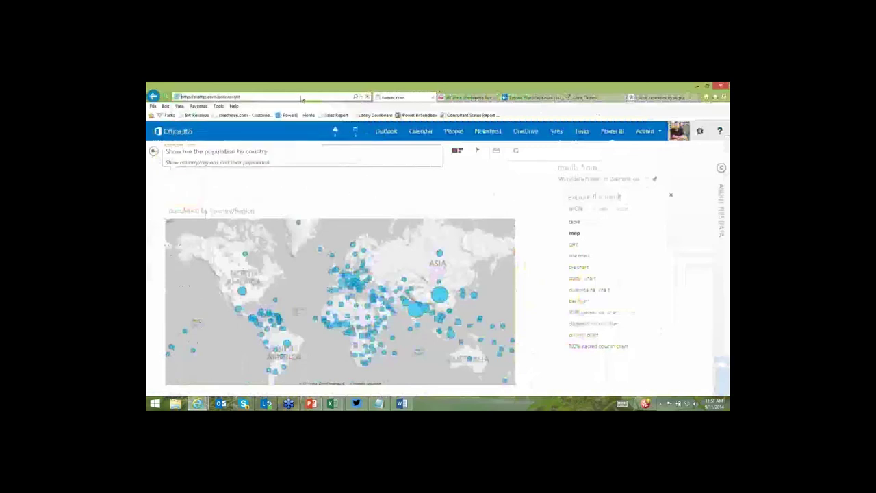